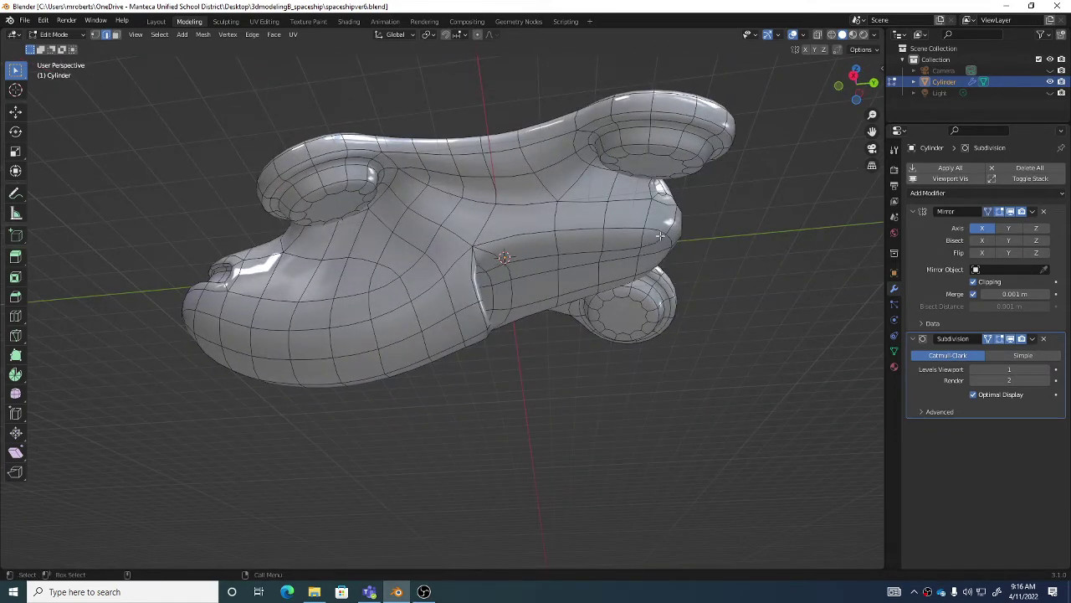
Switch to face selection and select the large circular face recessed inside the front ring of the spaceship
middle_click_drag(630, 239, 543, 261)
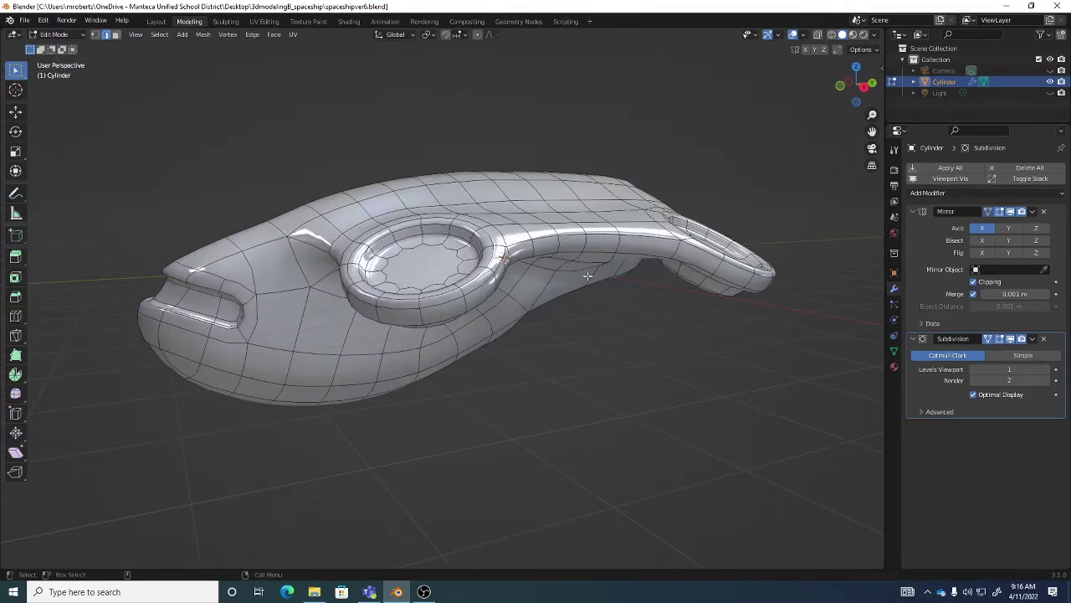
middle_click_drag(557, 202, 358, 194)
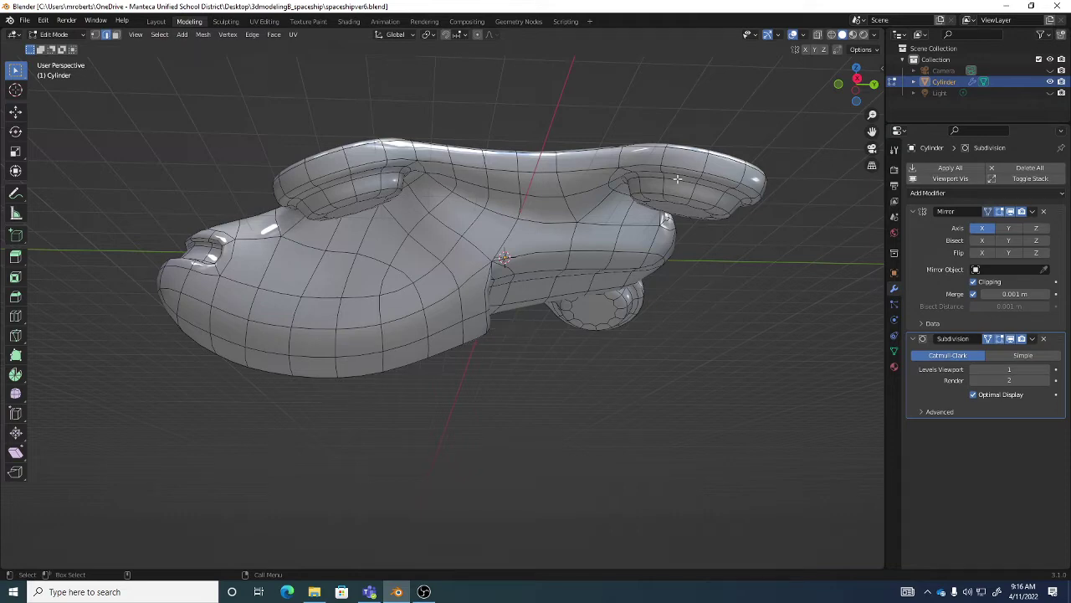
middle_click_drag(532, 166, 442, 243)
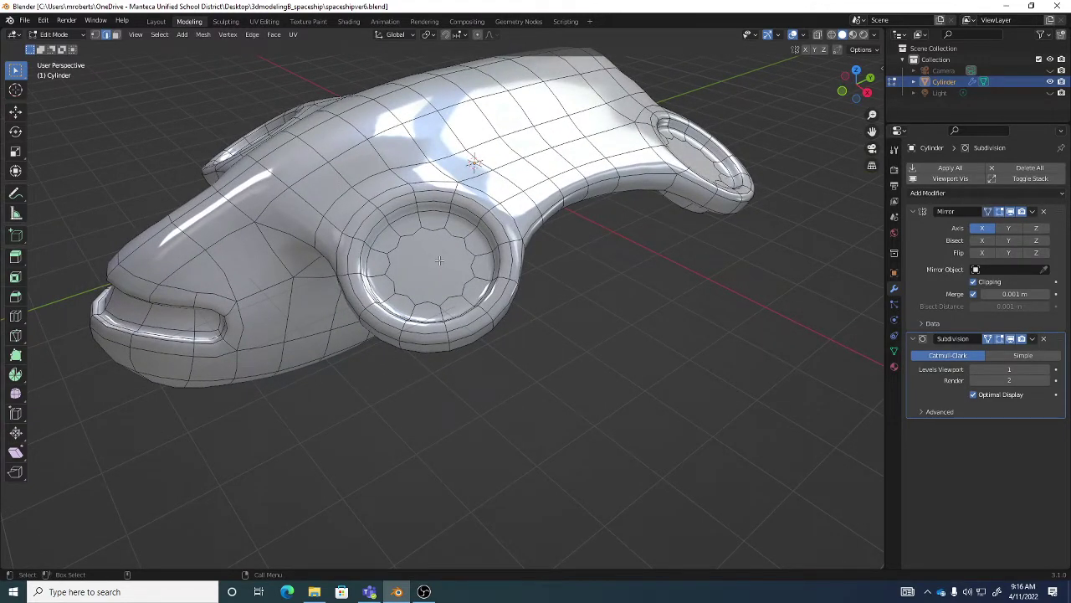
key("3")
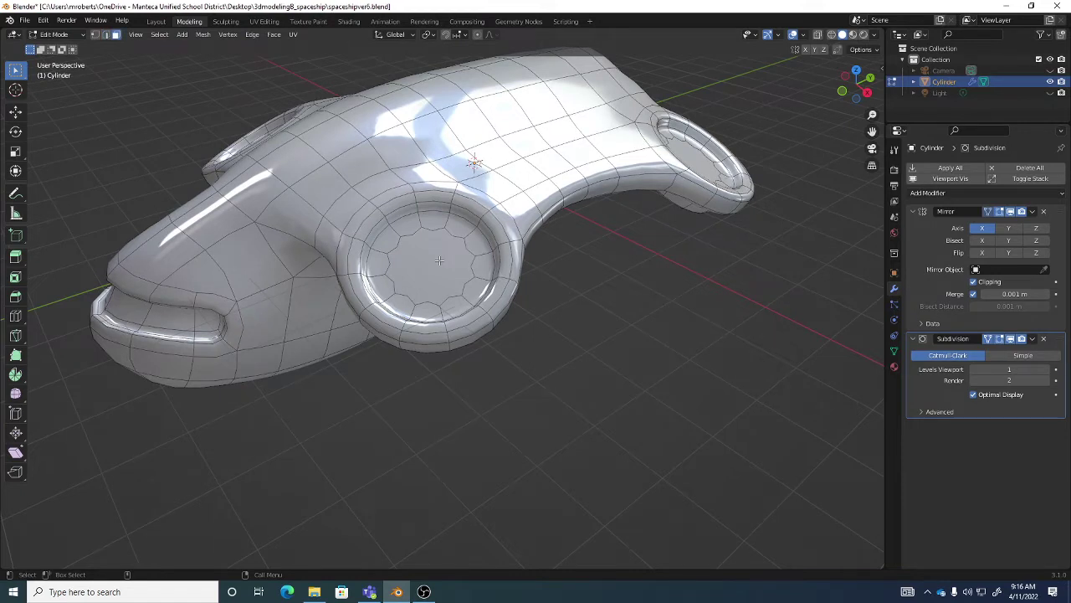
left_click(80, 36)
left_click(438, 257)
middle_click_drag(440, 258, 472, 266)
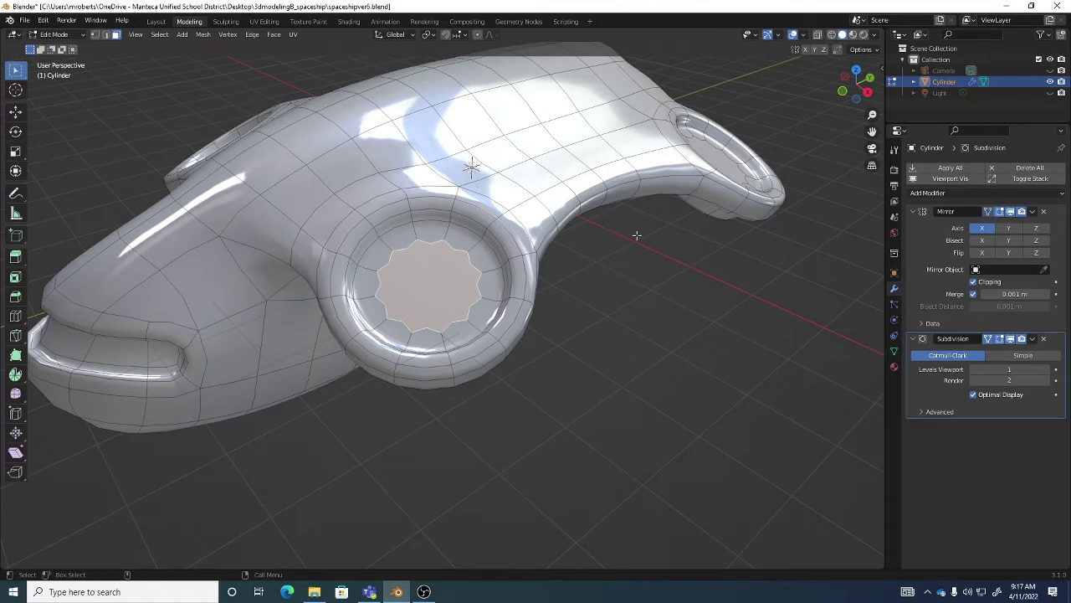
middle_click_drag(638, 236, 615, 205)
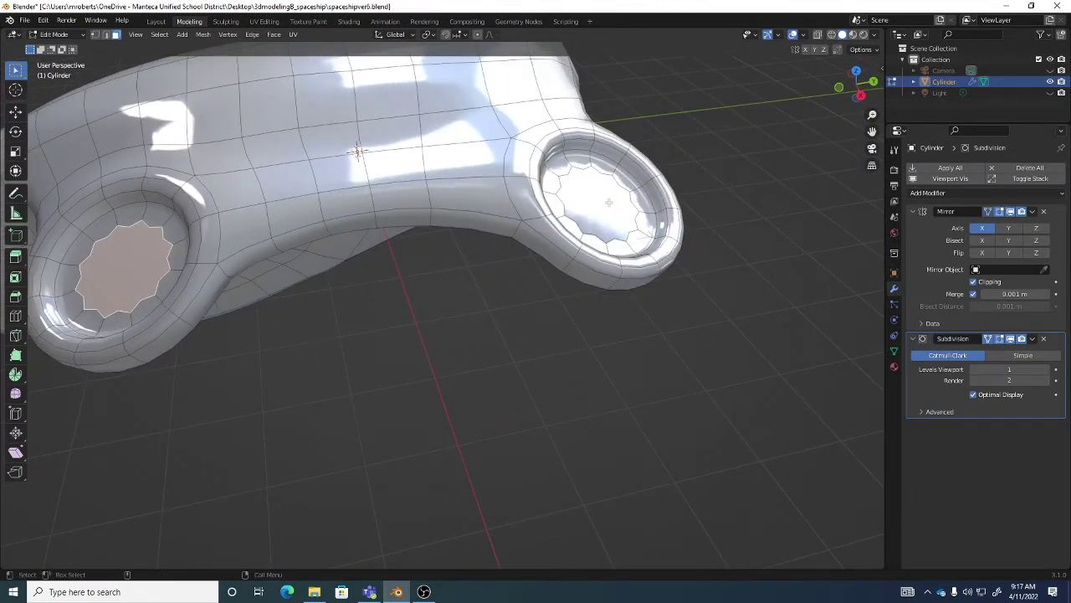
middle_click_drag(463, 240, 500, 246)
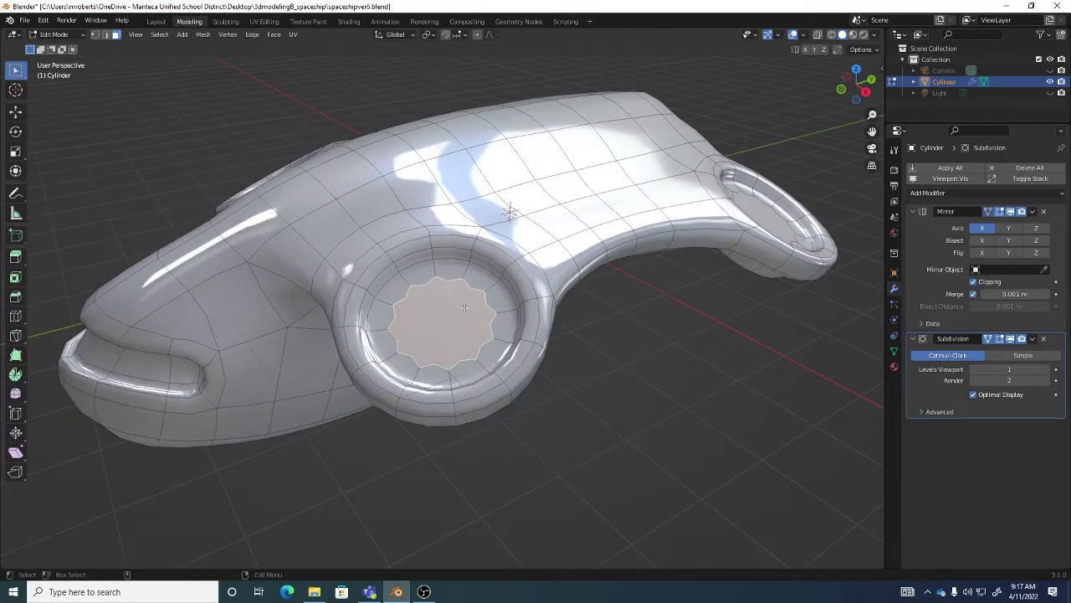
middle_click_drag(460, 299, 462, 285)
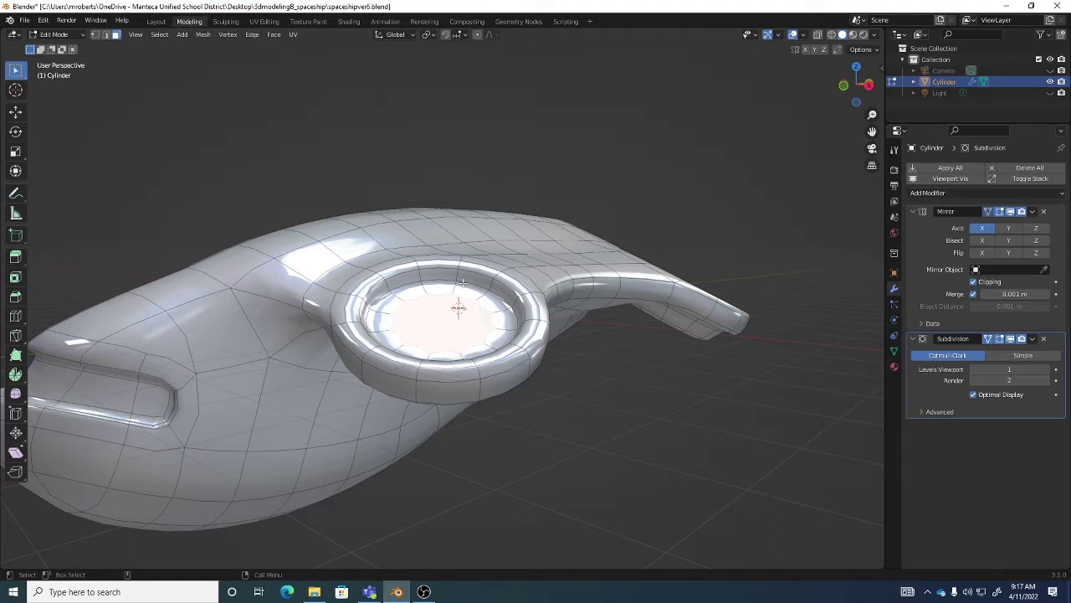
middle_click_drag(465, 313, 438, 305)
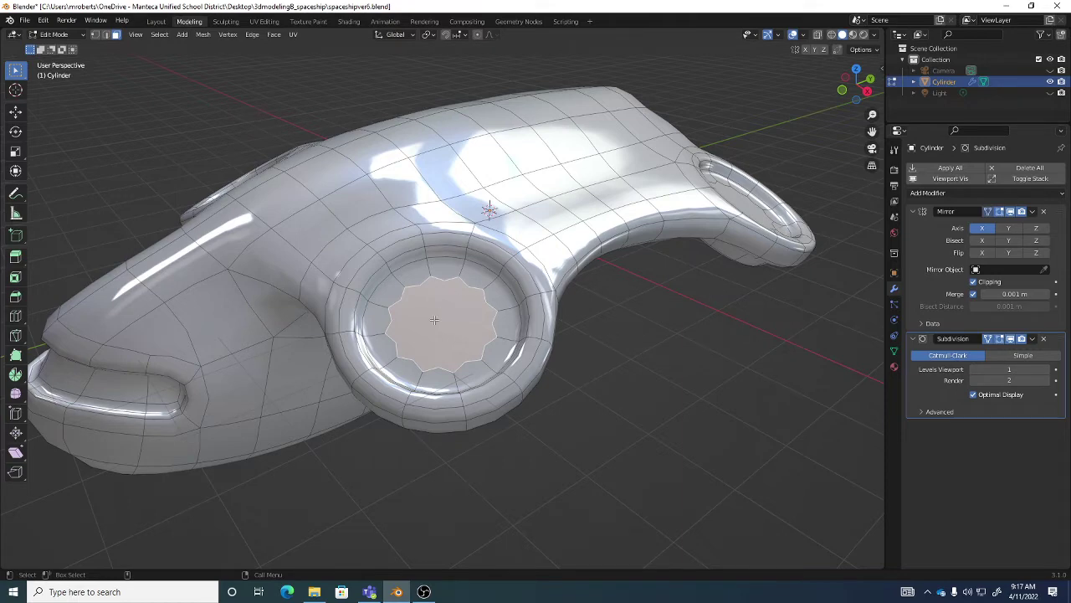
left_click(274, 34)
middle_click_drag(562, 371, 560, 362)
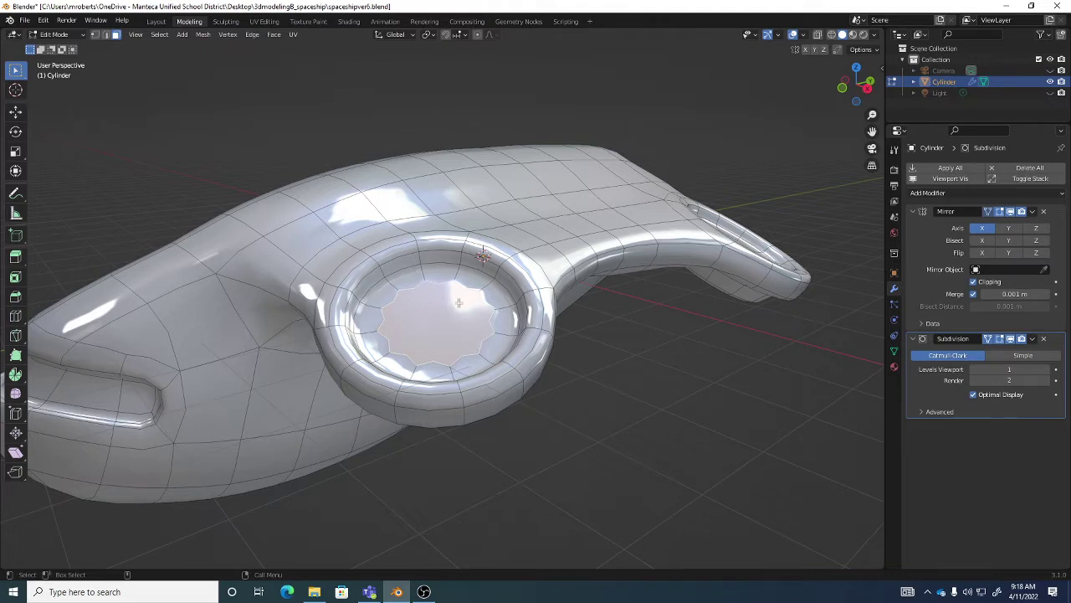
left_click(273, 34)
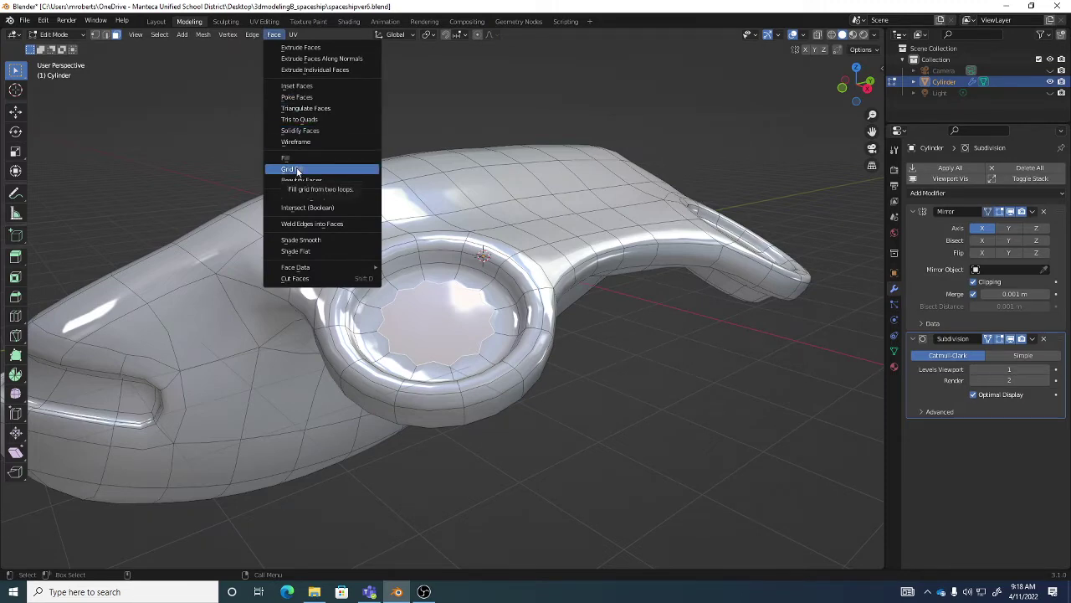
middle_click_drag(441, 303, 450, 272)
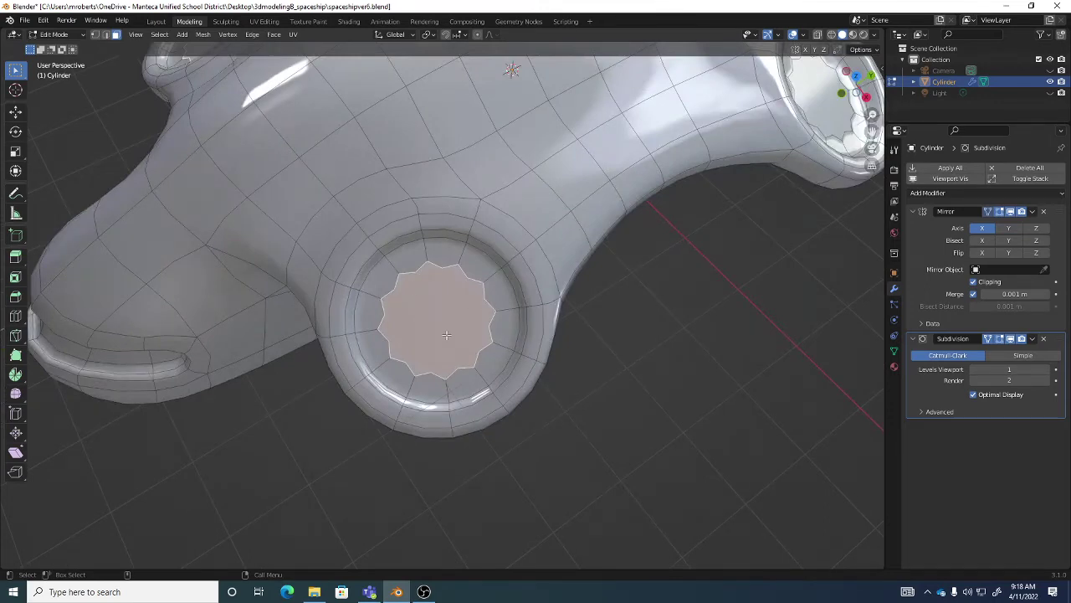
middle_click_drag(447, 334, 446, 304)
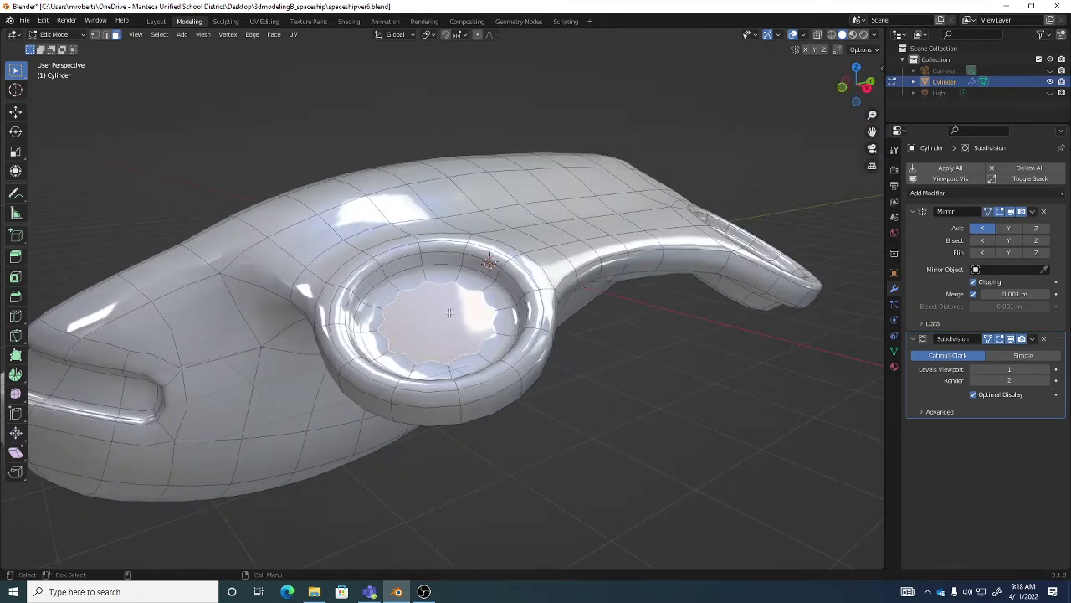
Inset the selected circular face inside the front ring to make a slightly smaller face
left_click(15, 277)
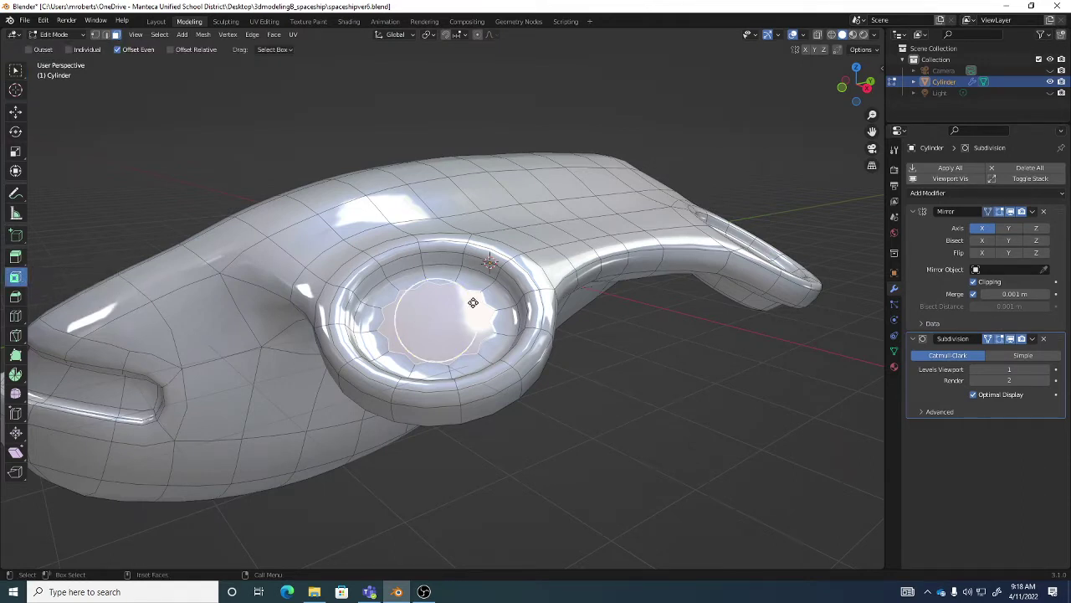
left_click_drag(473, 302, 426, 302)
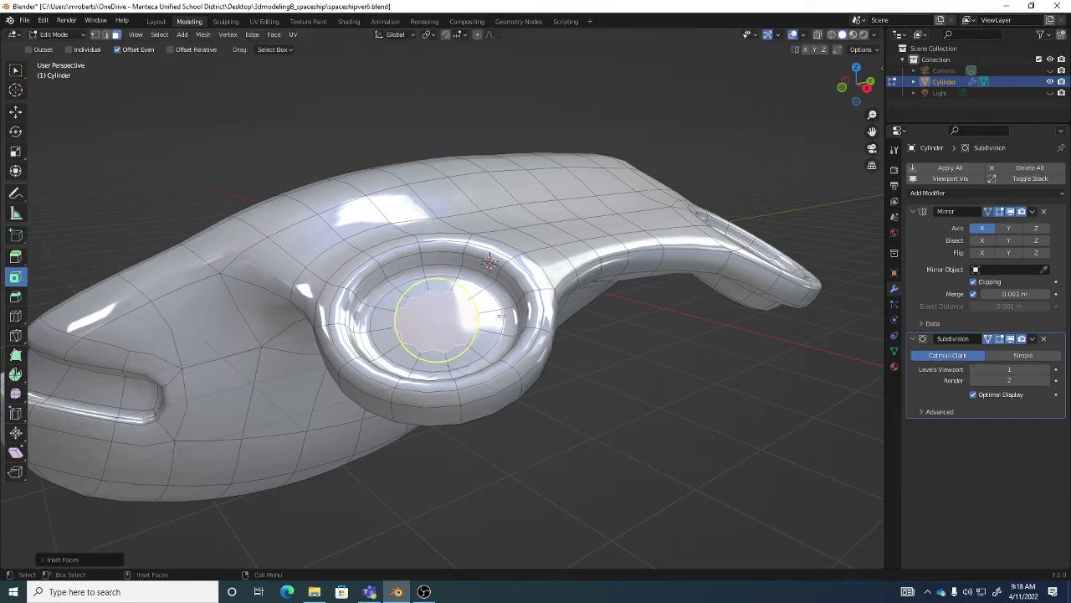
Activate the Move tool for the inset face and set the transform orientation to Normal
middle_click_drag(520, 318, 407, 277)
key("shift+space")
key("g")
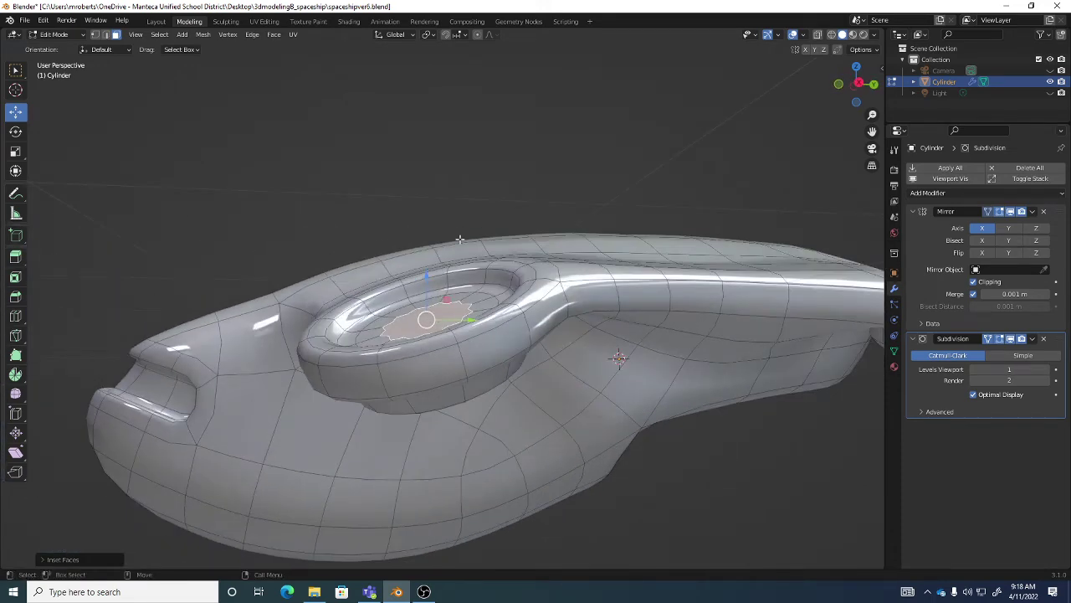
left_click(399, 37)
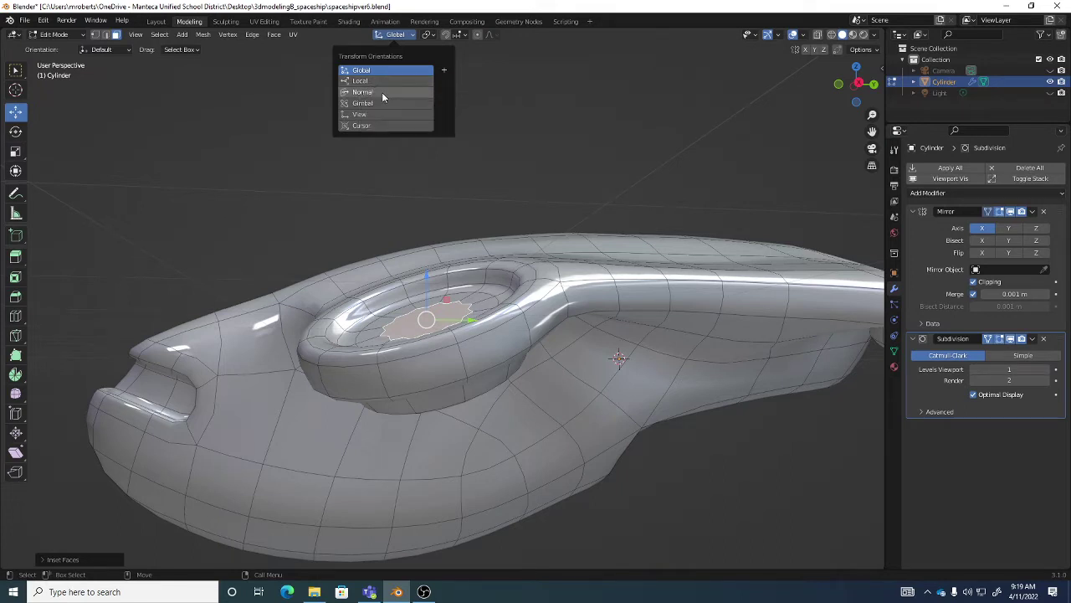
left_click(381, 91)
middle_click_drag(441, 227, 431, 328)
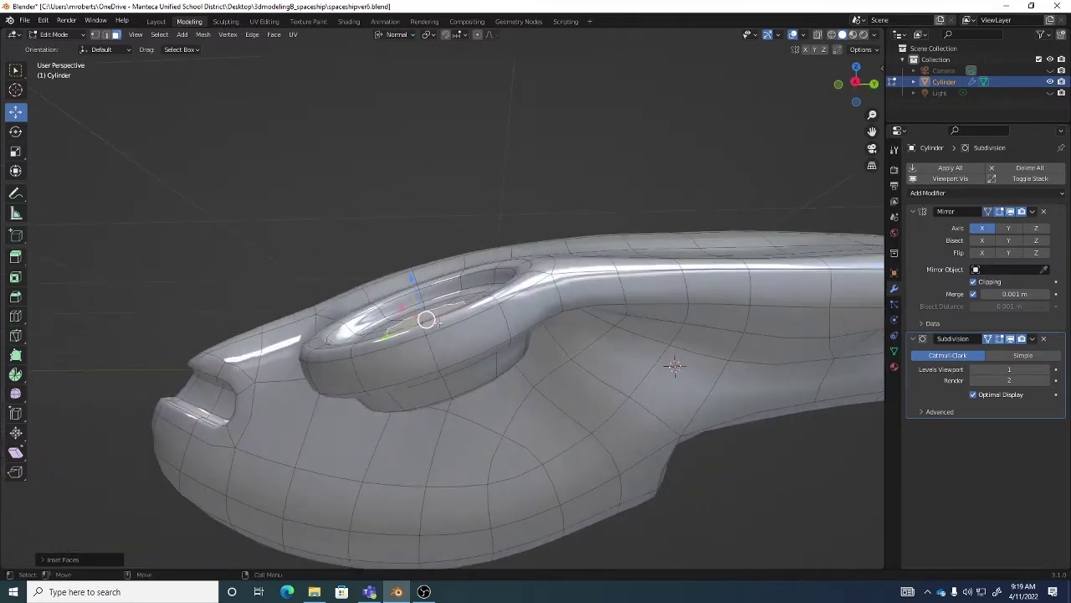
middle_click_drag(427, 296, 446, 318)
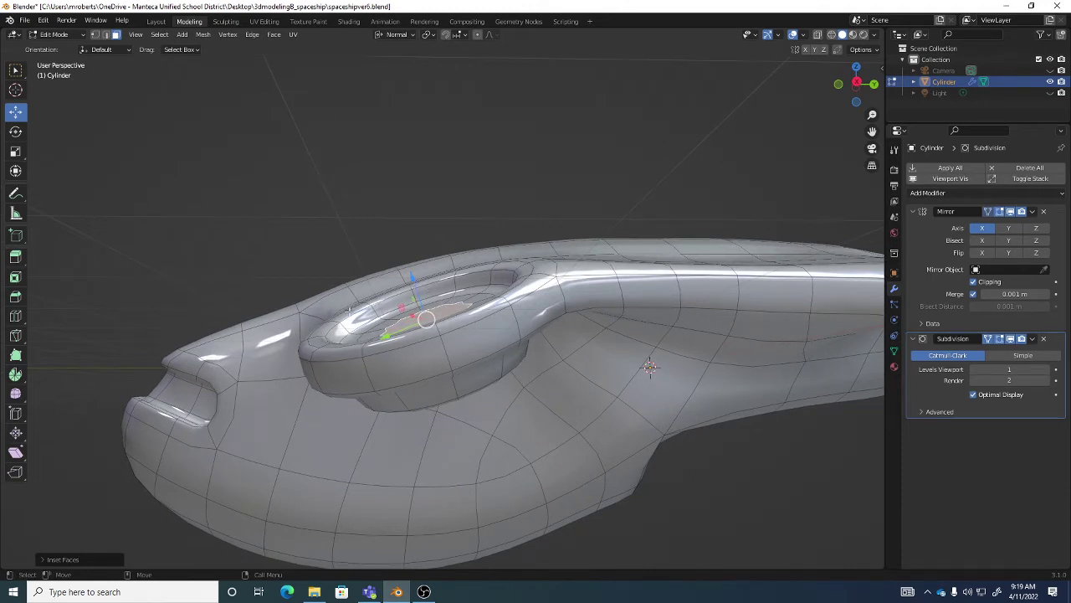
Move the inset face outward along its normal so the bottom of the front ring bulges into a dome
left_click(15, 395)
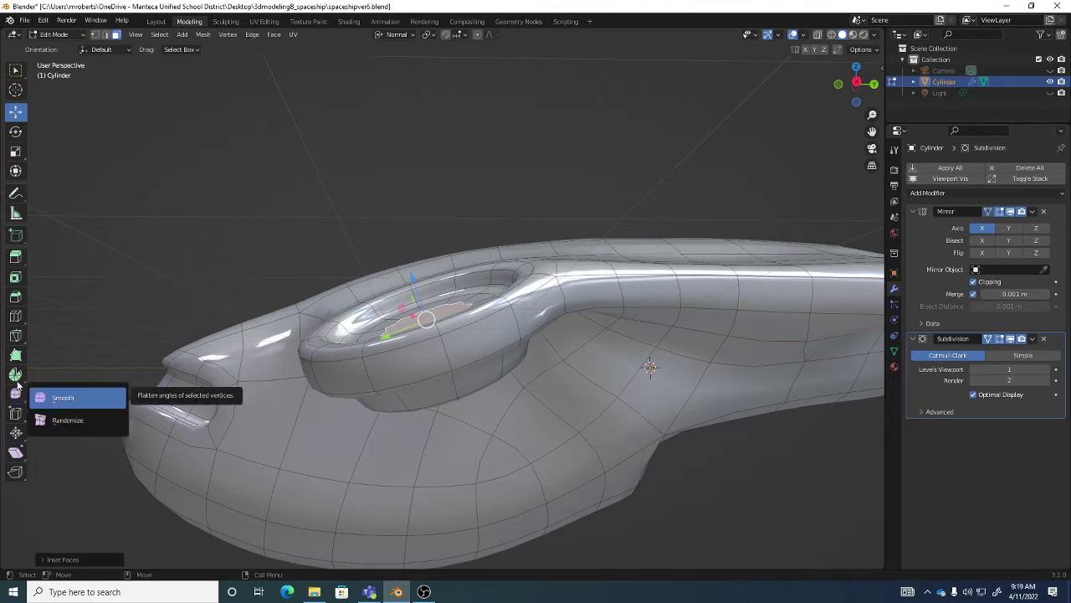
left_click(15, 434)
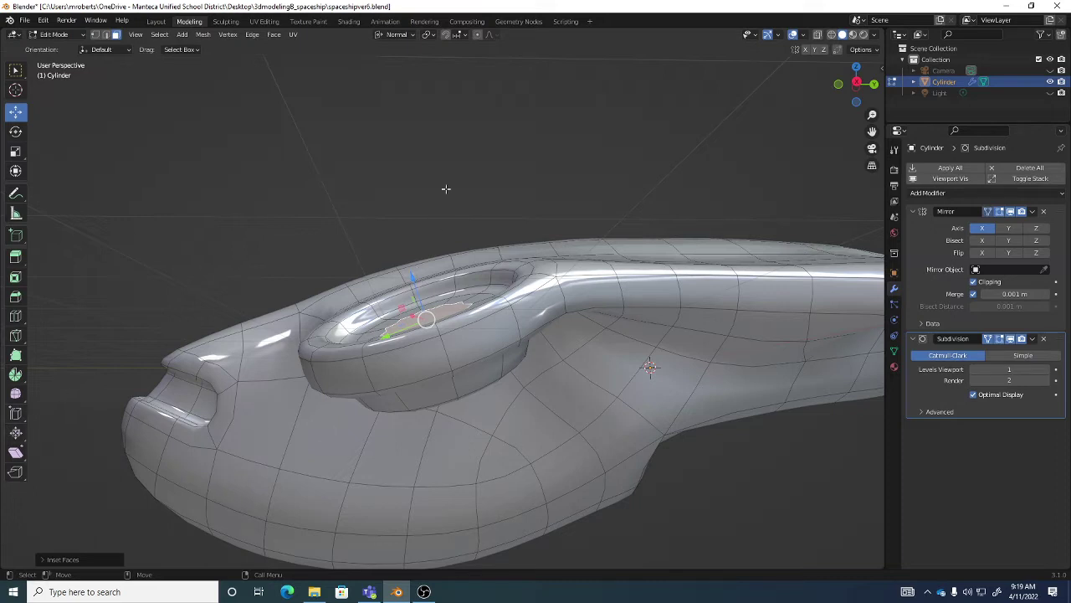
left_click(403, 34)
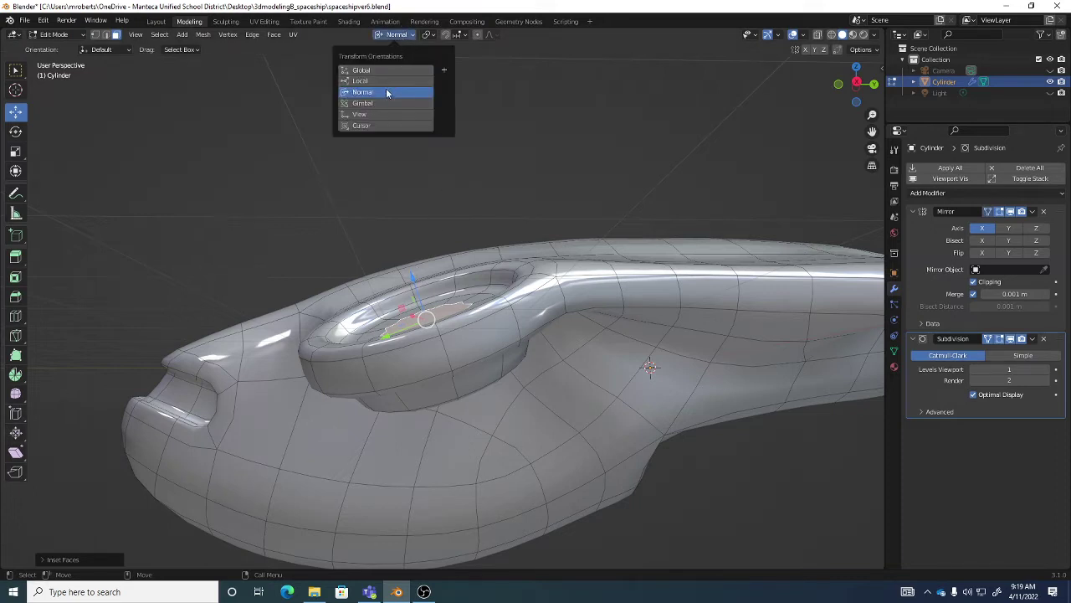
left_click(385, 92)
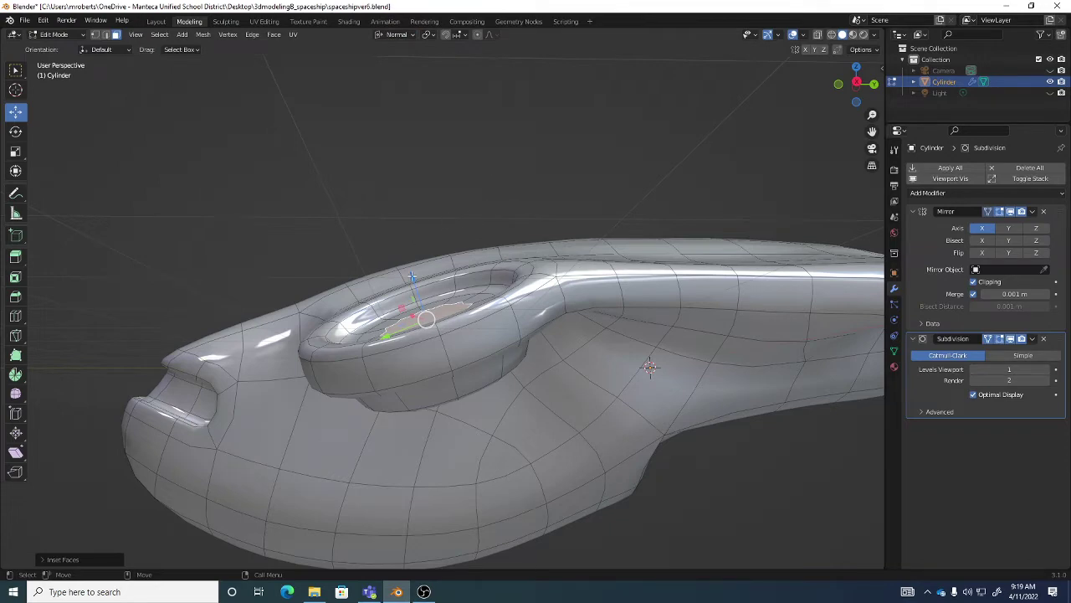
left_click_drag(410, 277, 409, 260)
middle_click_drag(410, 259, 499, 291)
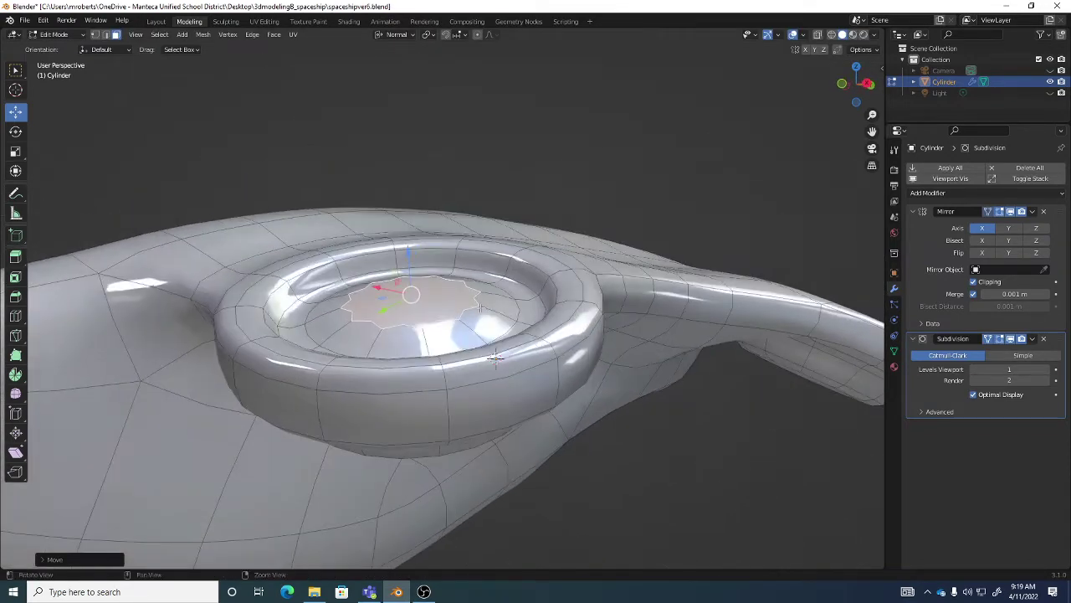
middle_click_drag(419, 330, 411, 295)
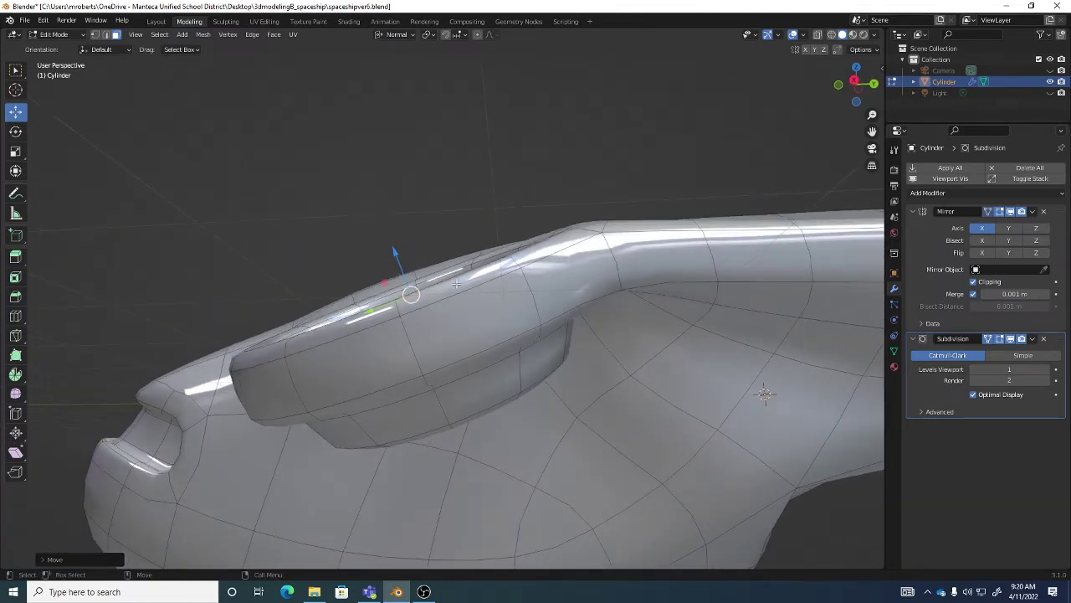
Set the transform orientation back to Global
left_click(396, 35)
left_click(428, 35)
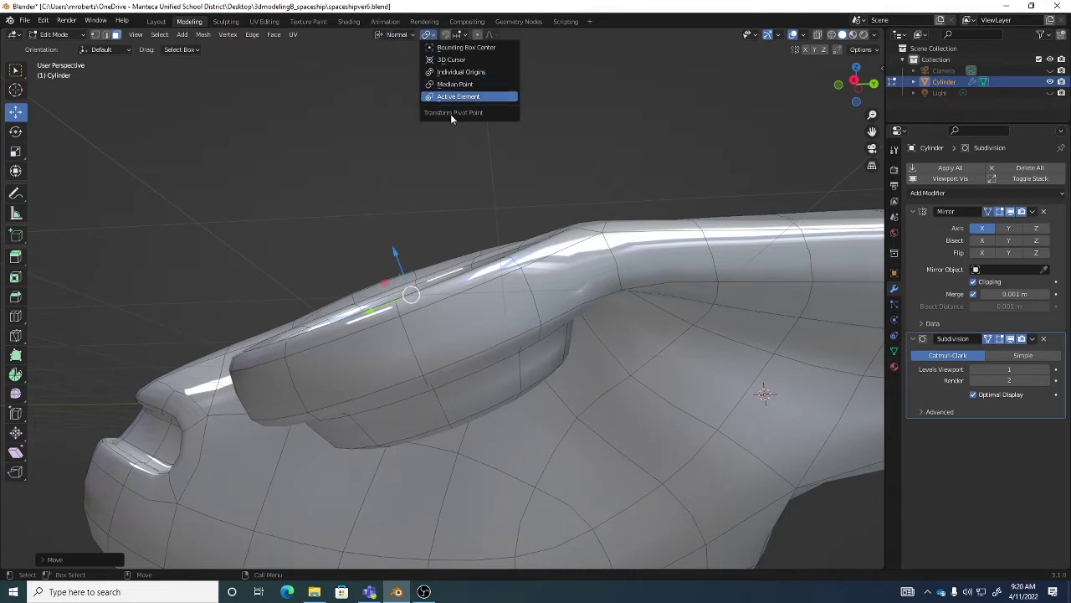
left_click(399, 36)
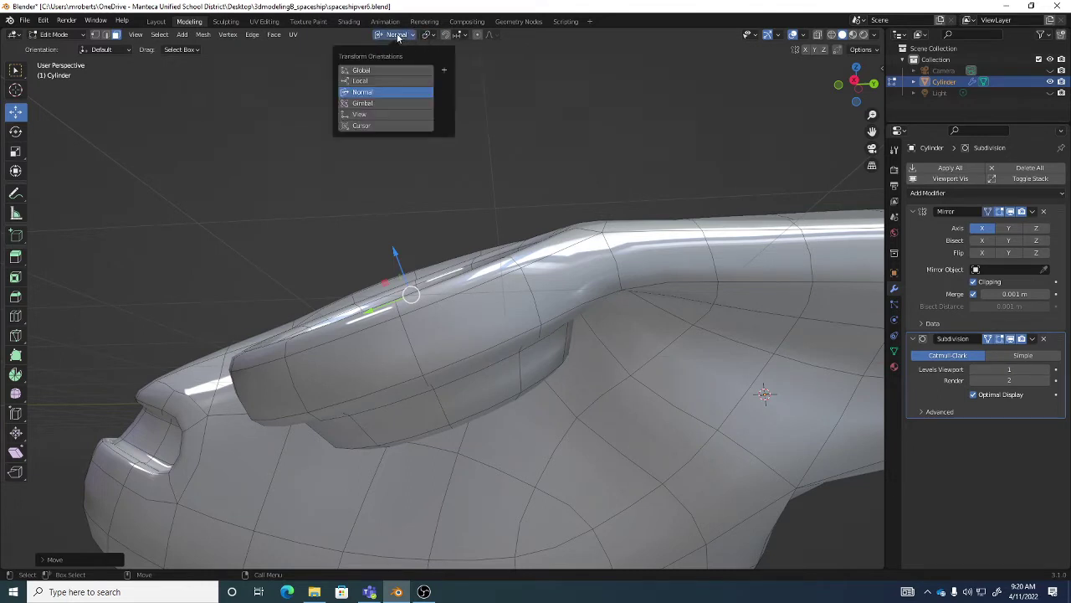
mouse_move(429, 37)
left_click(411, 35)
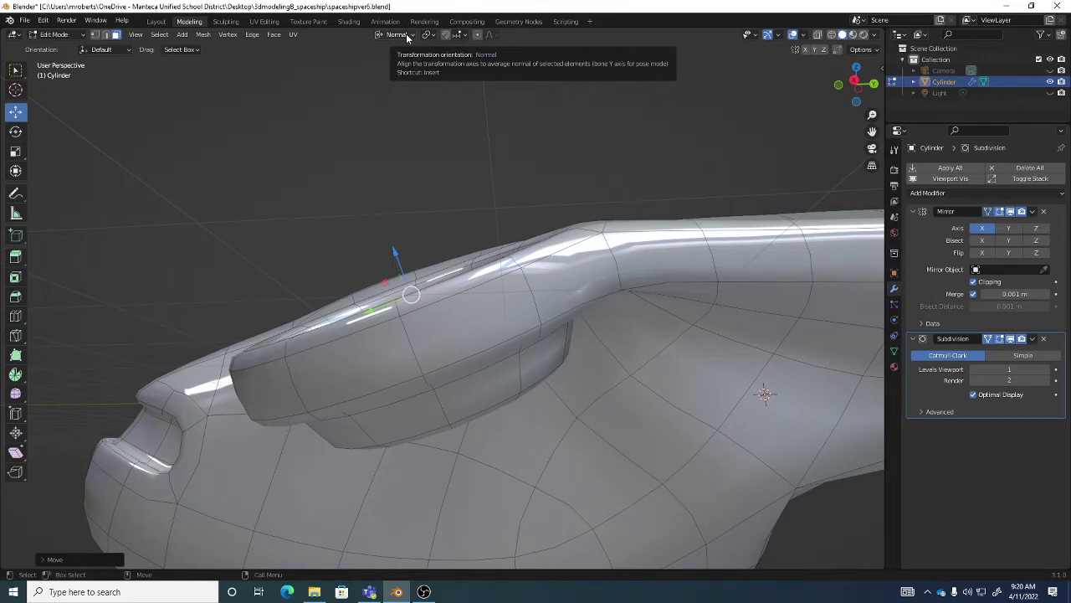
left_click(408, 35)
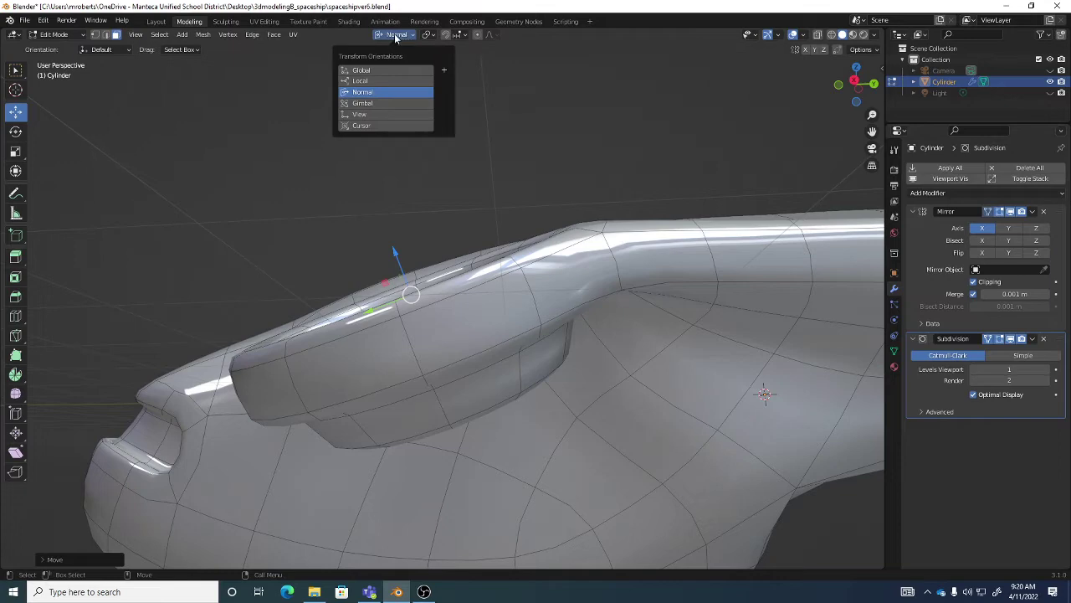
left_click(395, 37)
left_click(398, 36)
left_click(381, 70)
left_click(398, 37)
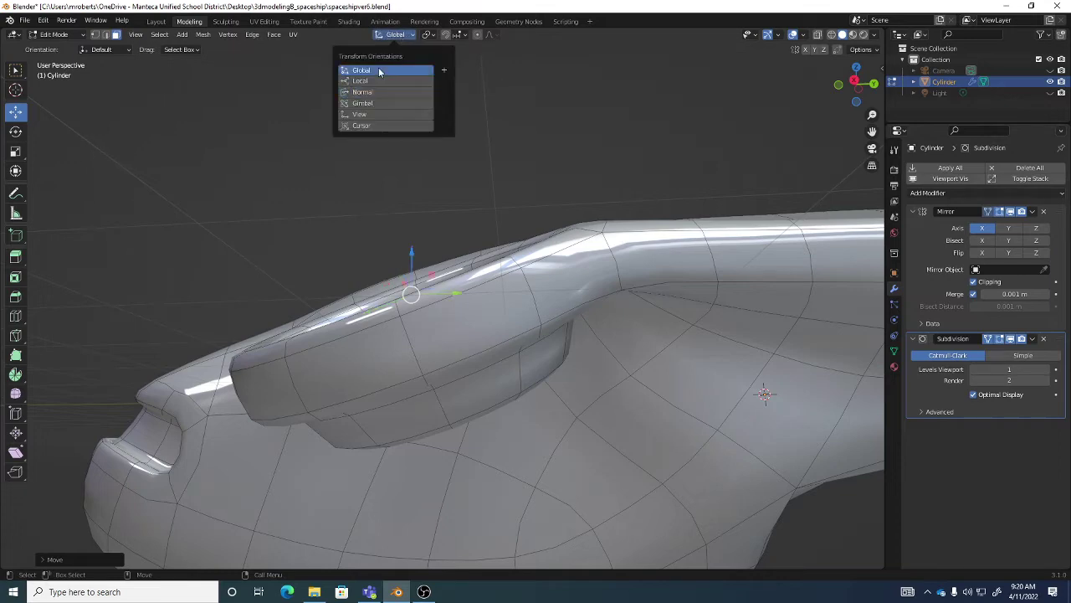
Inset the raised circular face again to make a smaller face at the centre of the dome
middle_click_drag(469, 201, 510, 285)
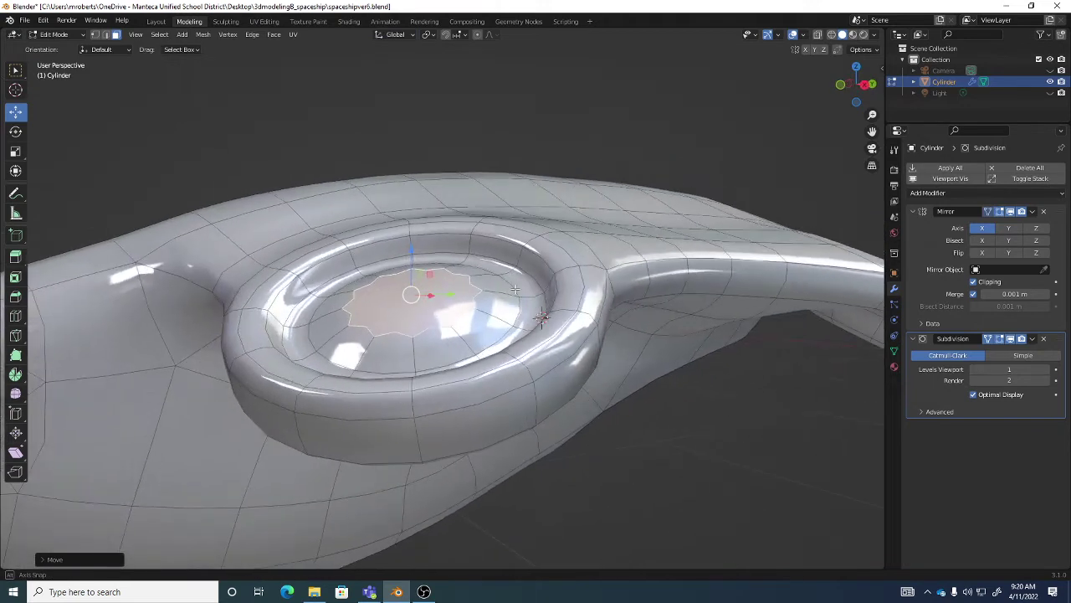
left_click(15, 296)
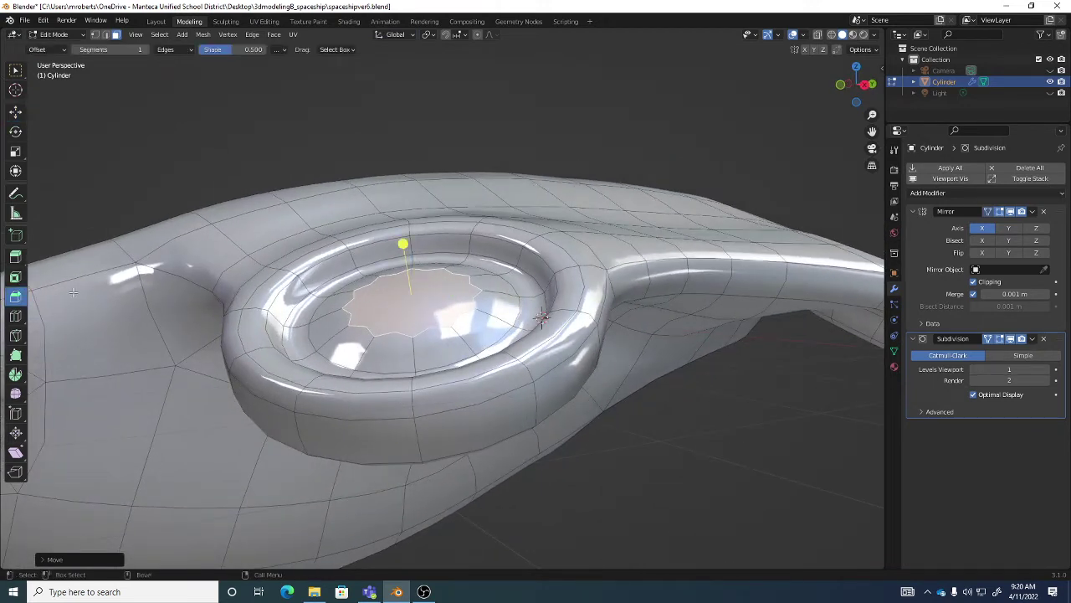
left_click(15, 277)
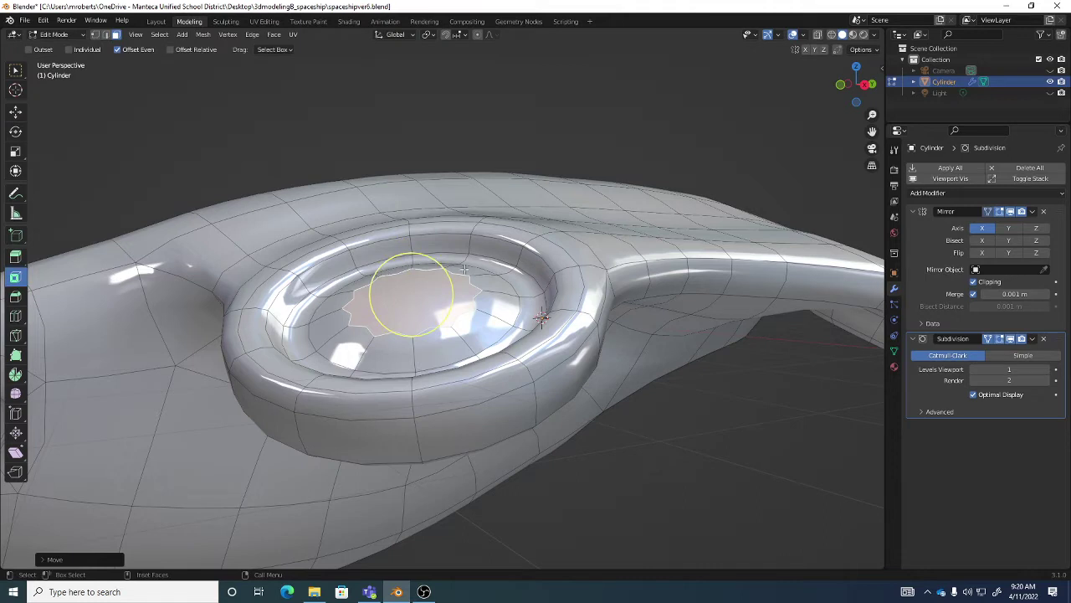
left_click_drag(444, 275, 442, 276)
mouse_move(441, 276)
left_mouse_down()
mouse_move(390, 285)
mouse_move(407, 299)
mouse_move(435, 292)
left_mouse_up()
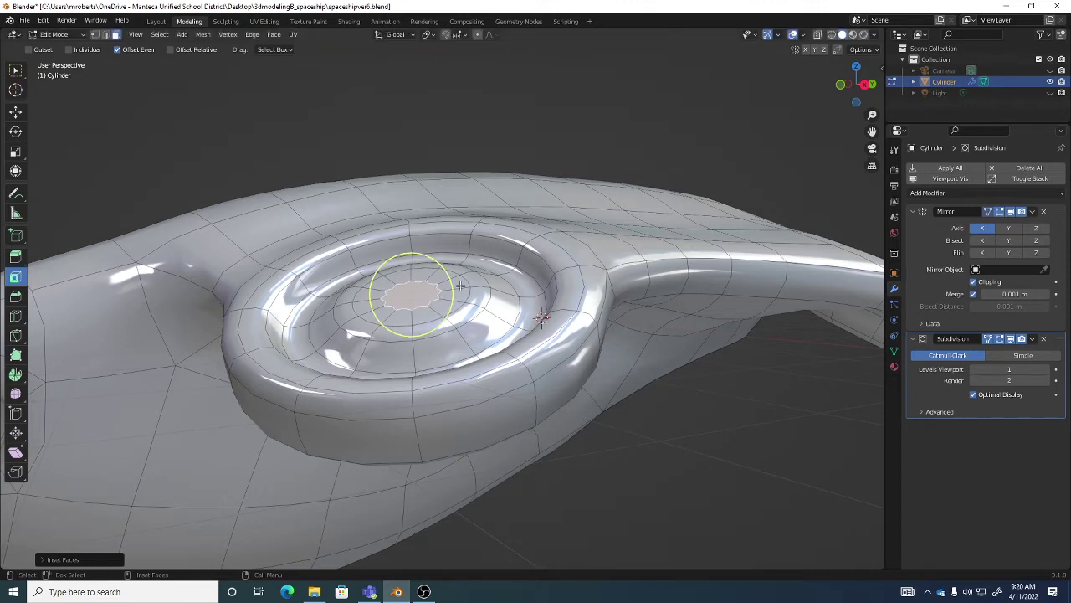
Try to shrink the selected face at the centre of the dome by scaling it down
key("shift+space")
key("s")
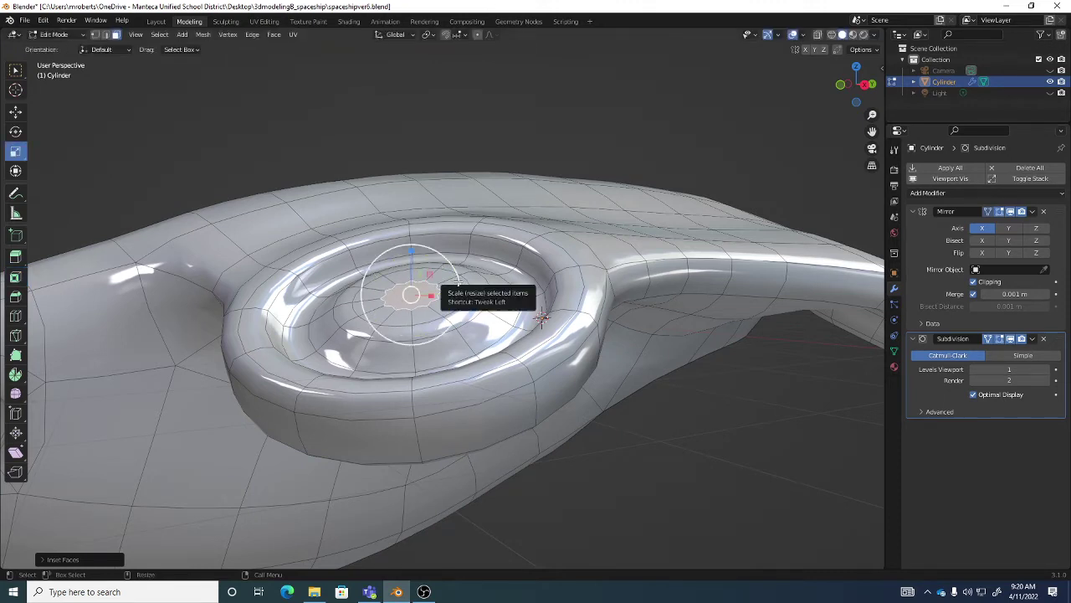
left_click_drag(459, 282, 401, 287)
scroll(407, 289, "up", 5)
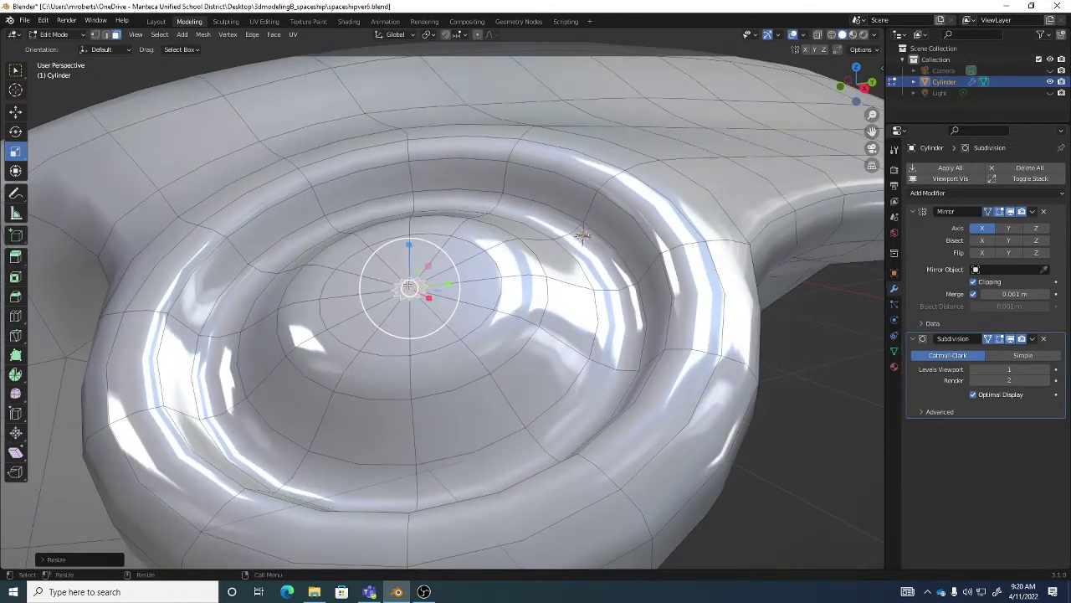
scroll(404, 288, "up", 2)
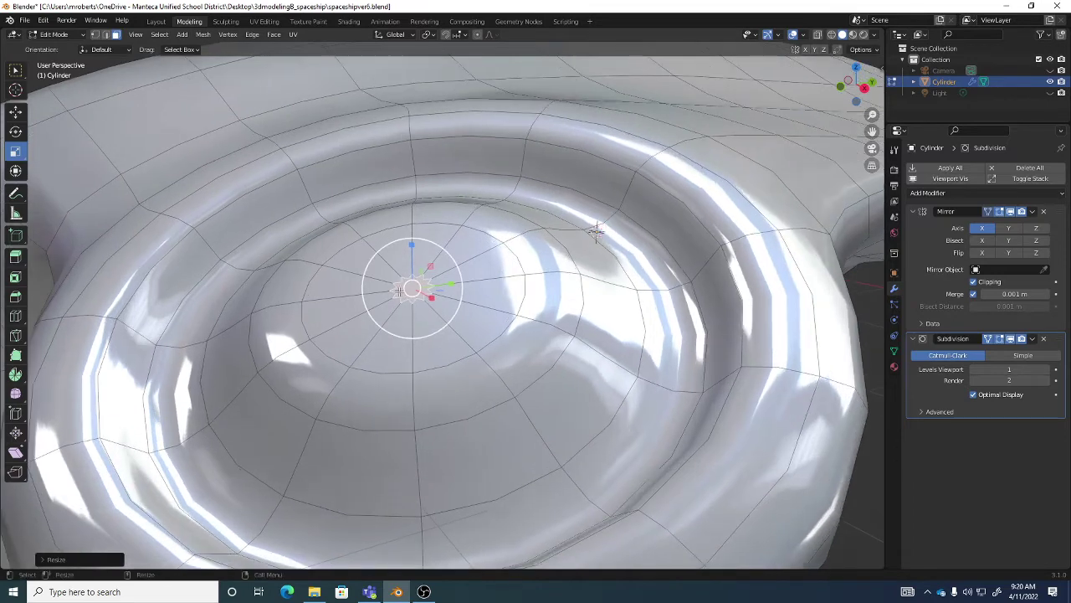
Undo the scaling and inset the centre face of the dome down to a tiny face
left_click(15, 257)
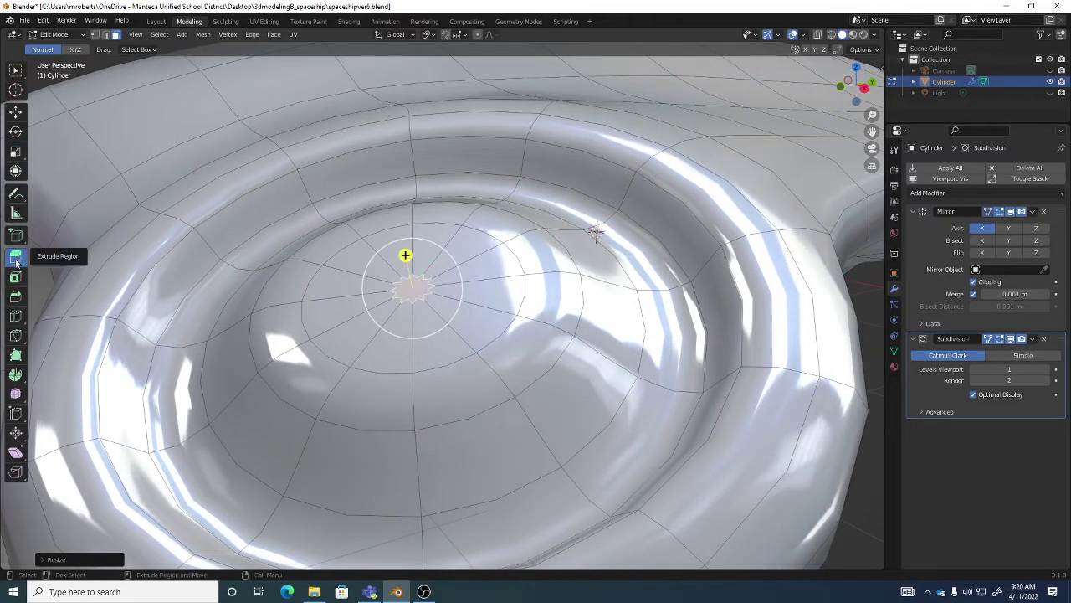
left_click(15, 277)
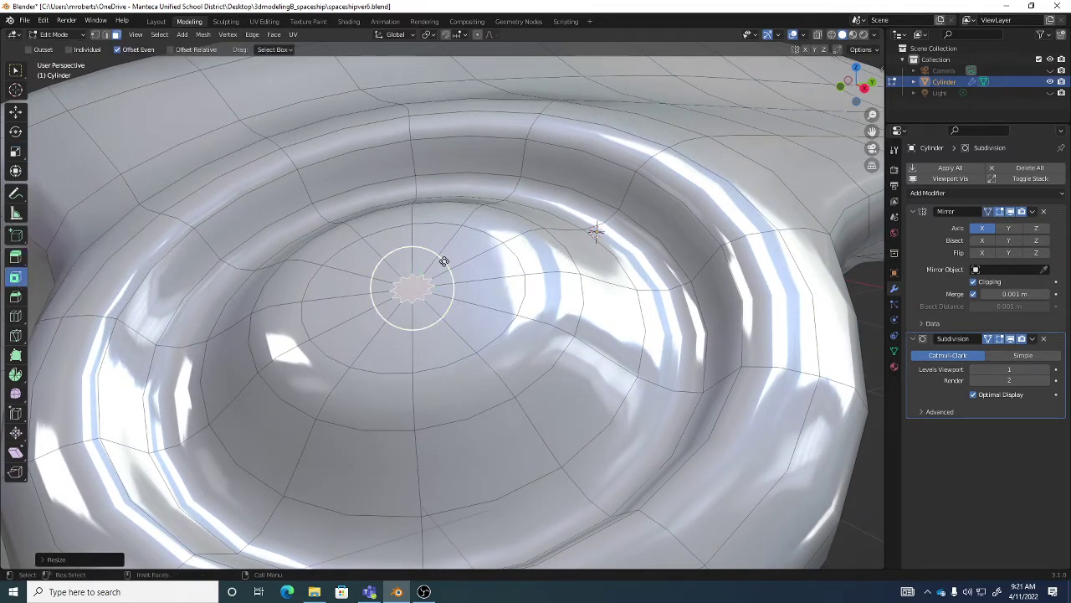
mouse_move(444, 262)
left_mouse_down()
mouse_move(435, 198)
mouse_move(440, 260)
mouse_move(472, 264)
mouse_move(402, 285)
mouse_move(438, 269)
mouse_move(451, 277)
left_mouse_up()
key("ctrl+z")
key("ctrl+z")
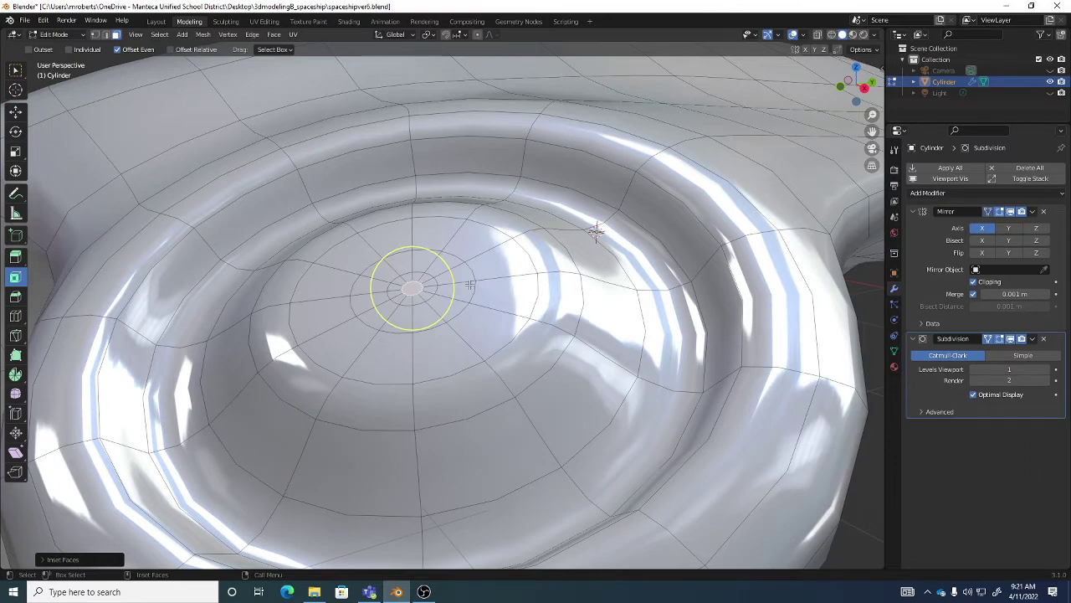
Merge the vertices of the dome's tiny centre face into a single point using At Center
middle_click_drag(470, 284, 459, 256)
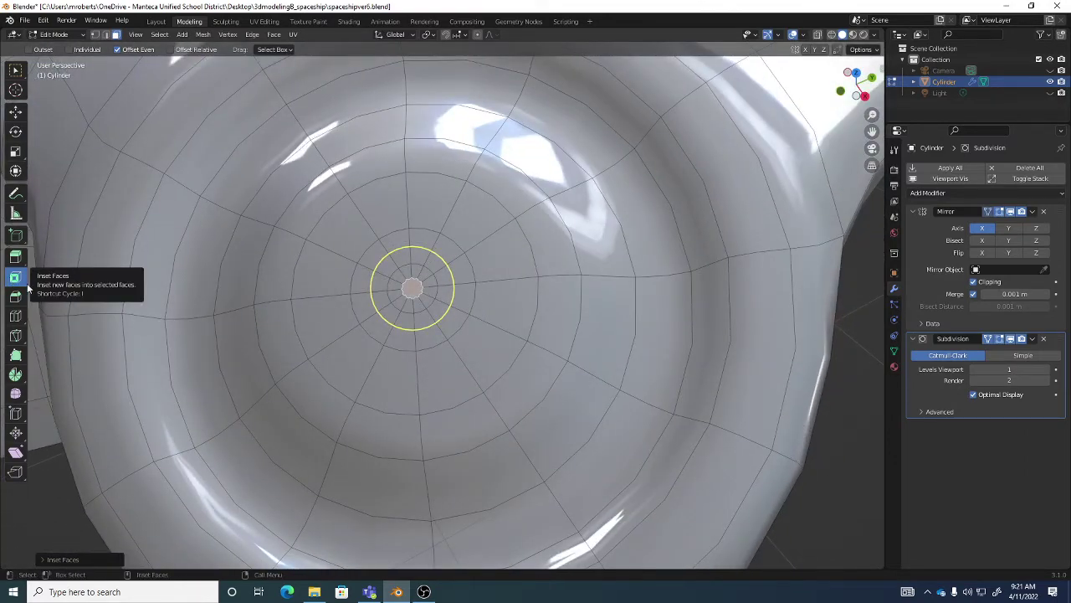
middle_click_drag(331, 357, 339, 259)
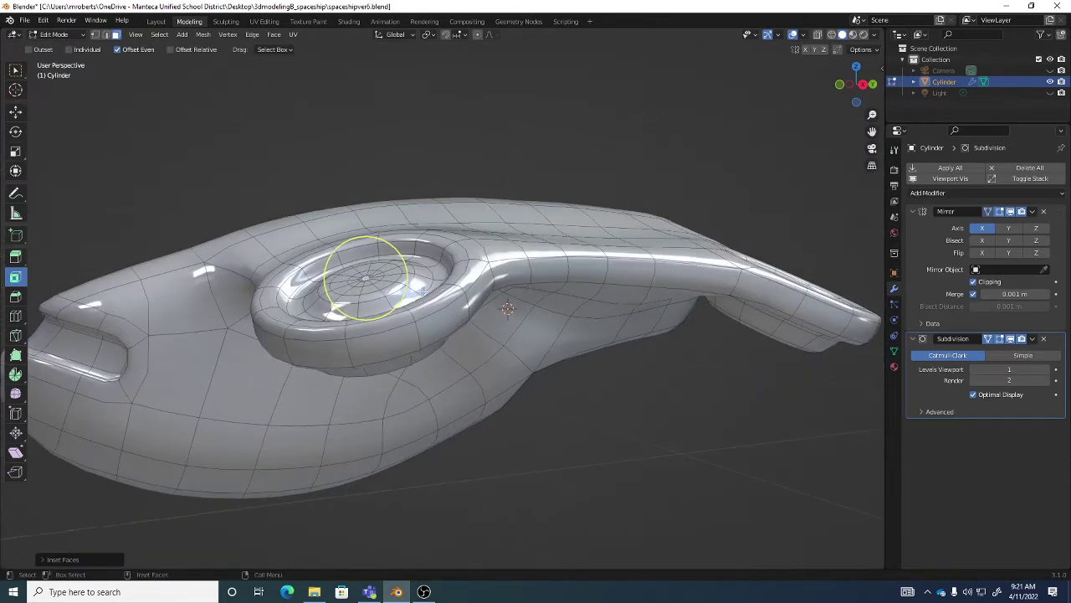
middle_click_drag(413, 296, 422, 295)
scroll(422, 294, "up", 5)
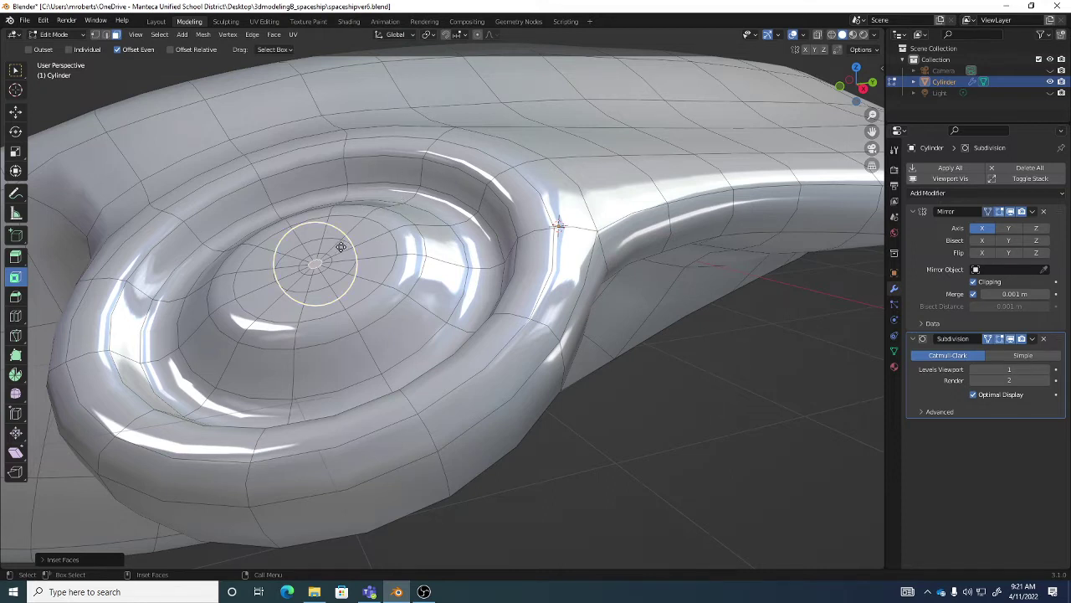
scroll(322, 261, "up", 6)
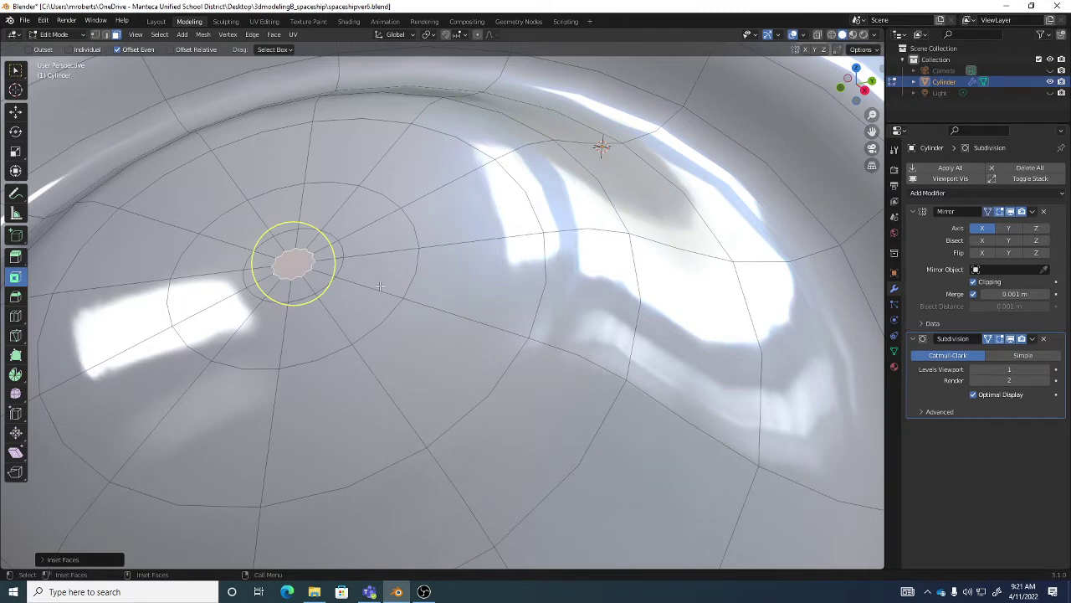
key("1")
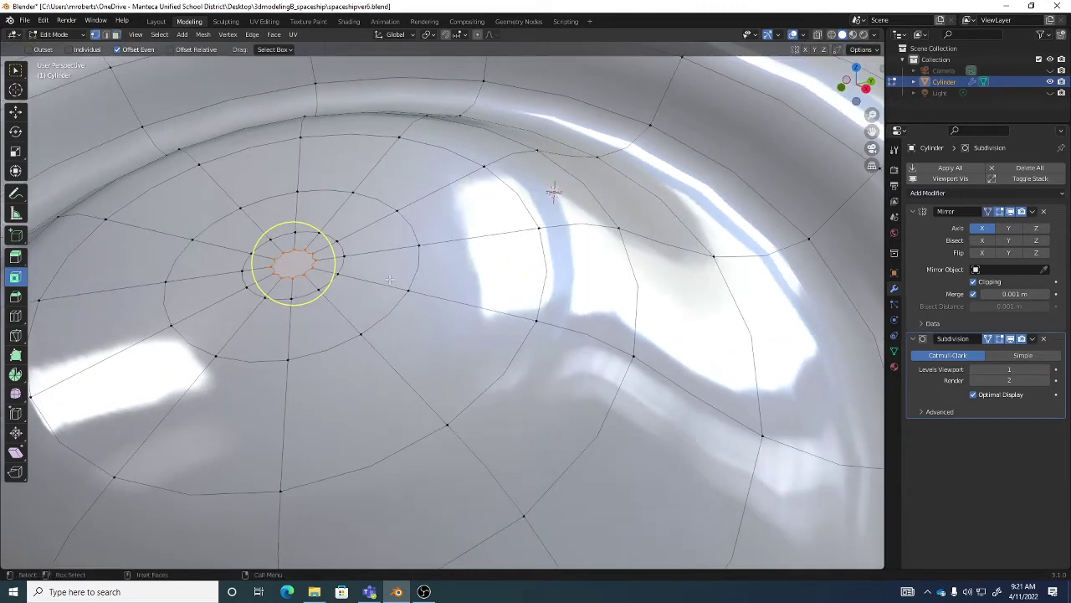
key("w")
middle_click_drag(395, 279, 369, 281)
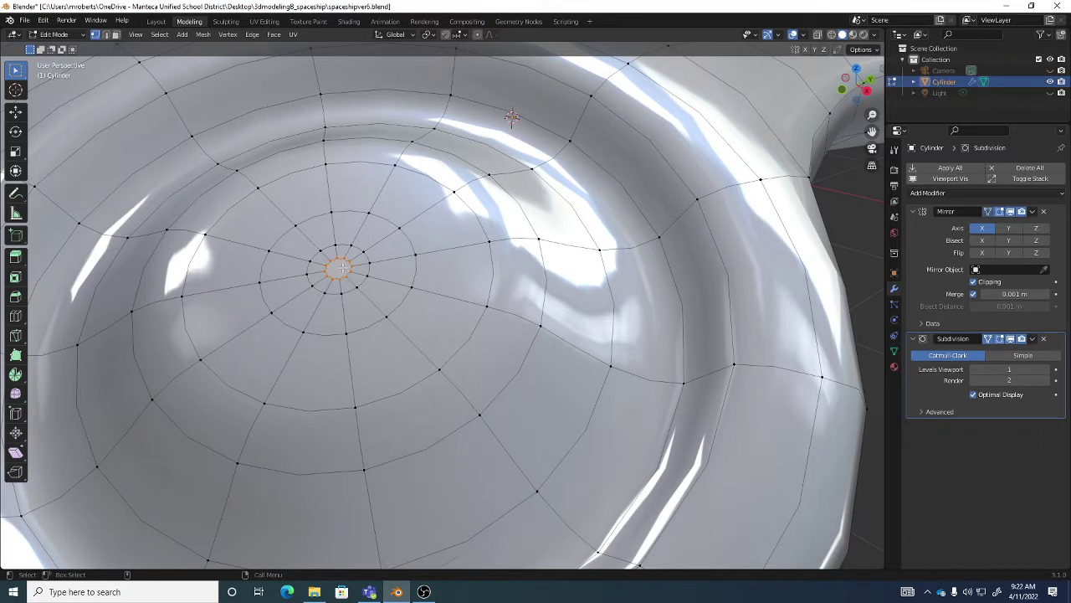
key("3")
key("1")
right_click(590, 189)
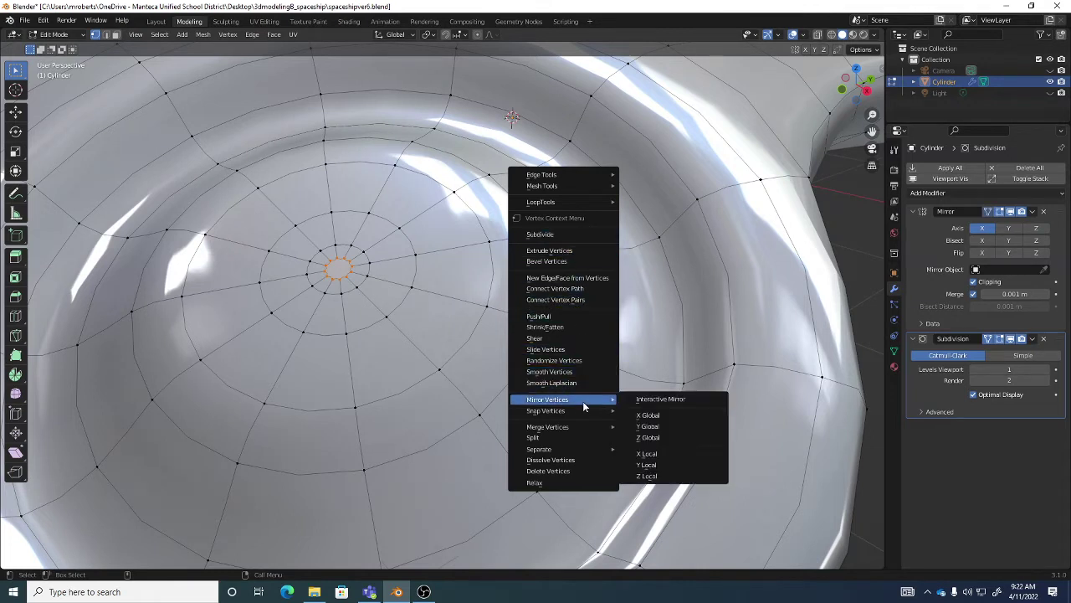
mouse_move(577, 429)
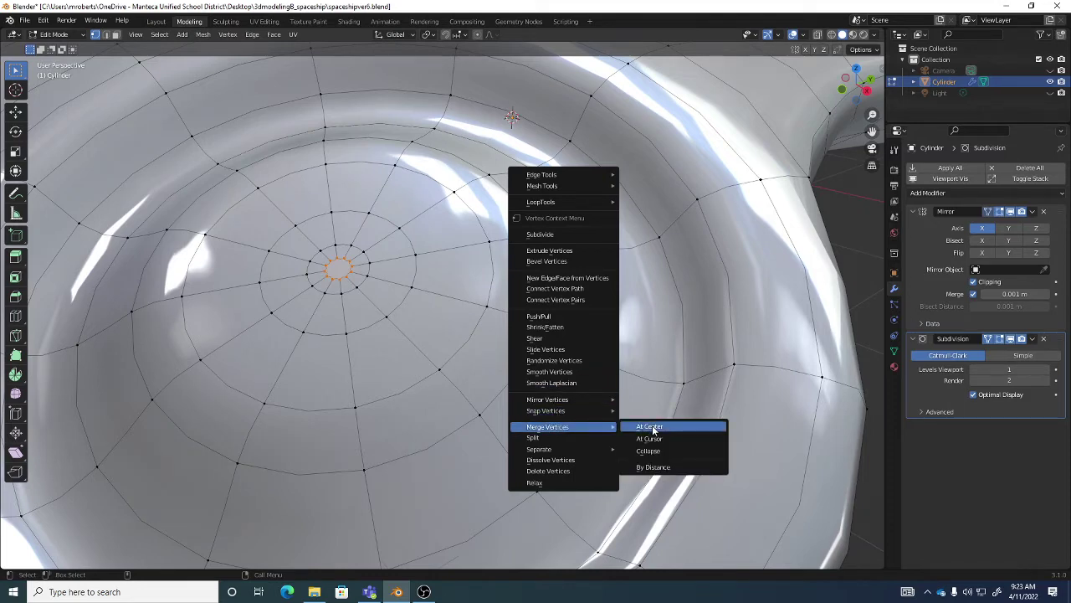
left_click(652, 428)
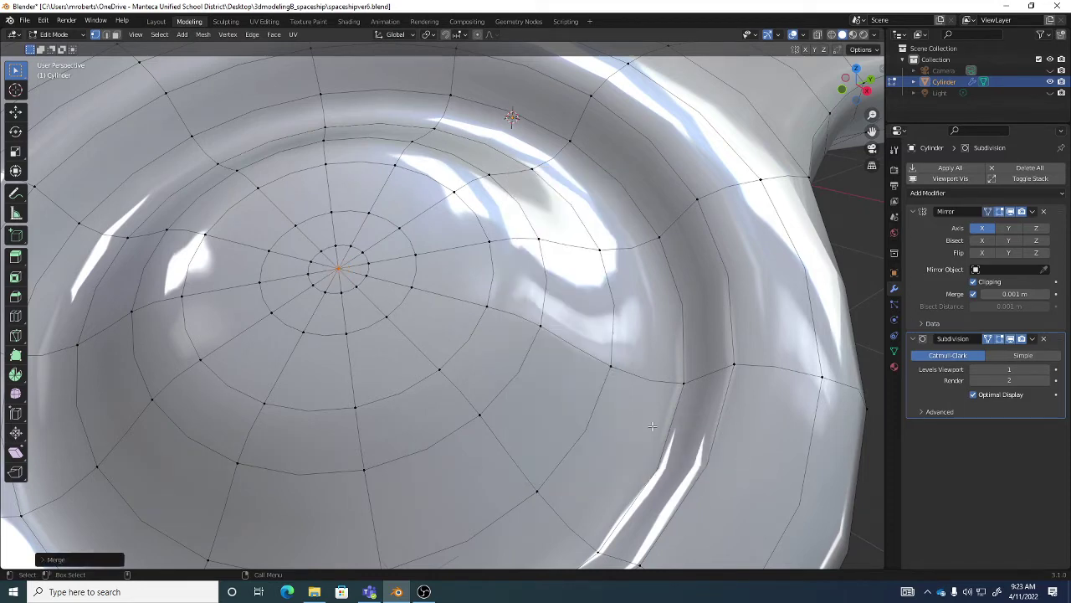
middle_click_drag(383, 274, 400, 286)
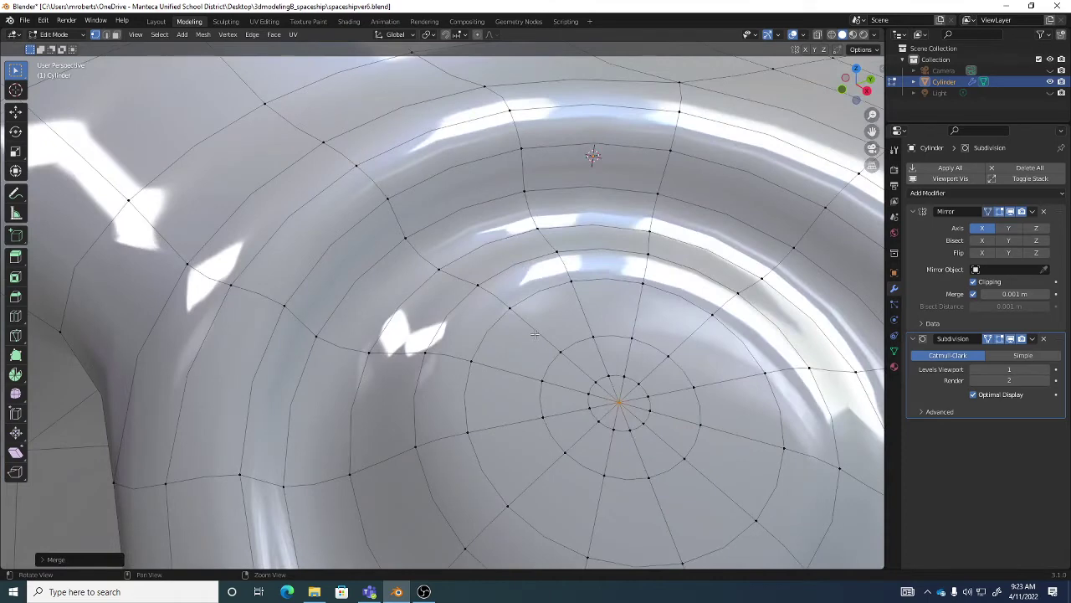
middle_click_drag(536, 335, 428, 304)
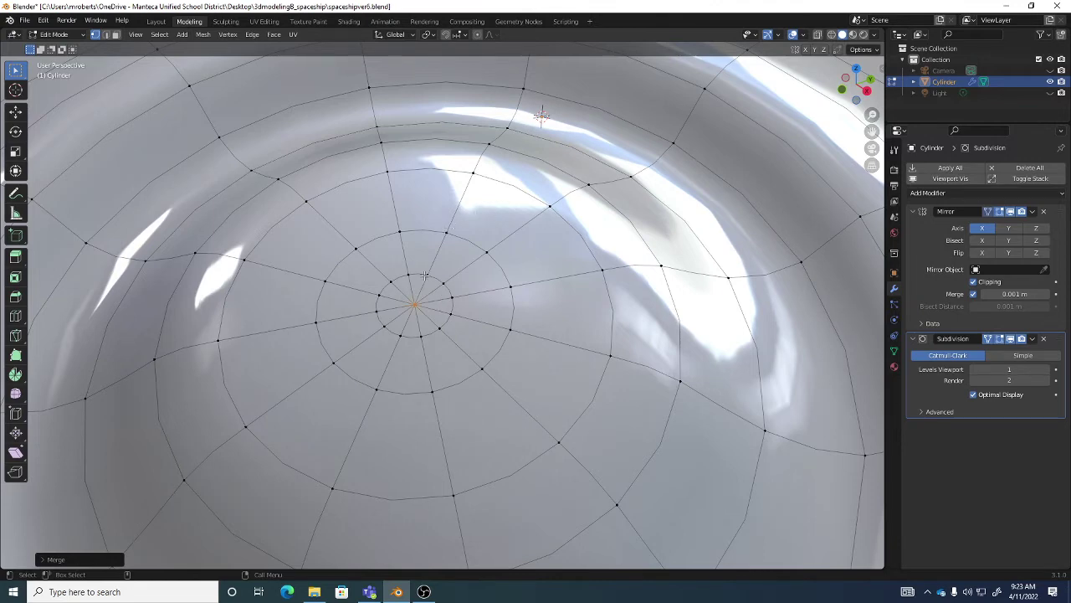
middle_click_drag(434, 308, 478, 302, "ctrl")
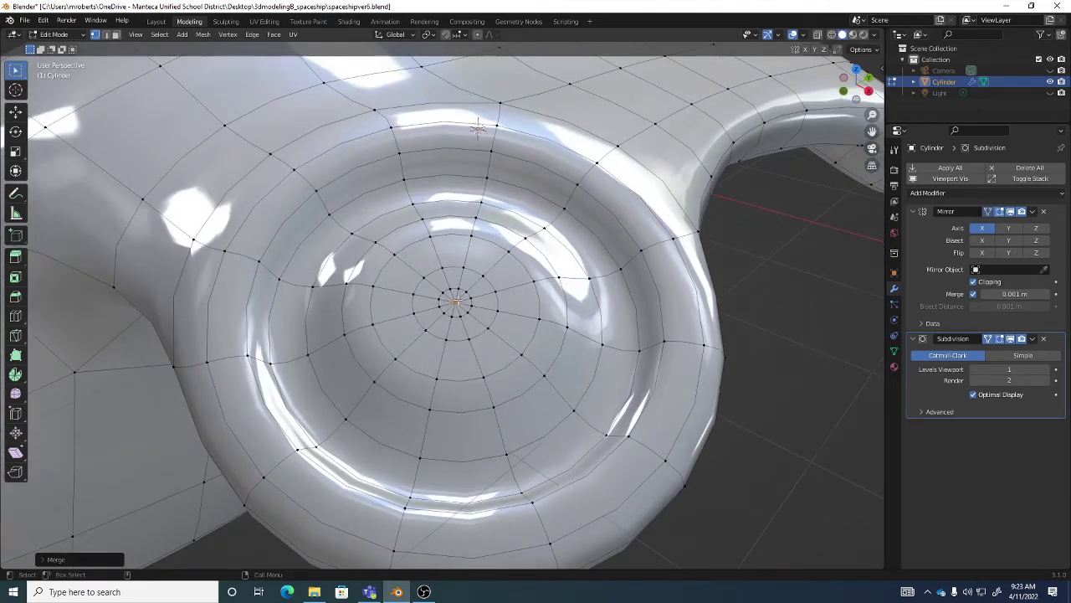
left_click(273, 35)
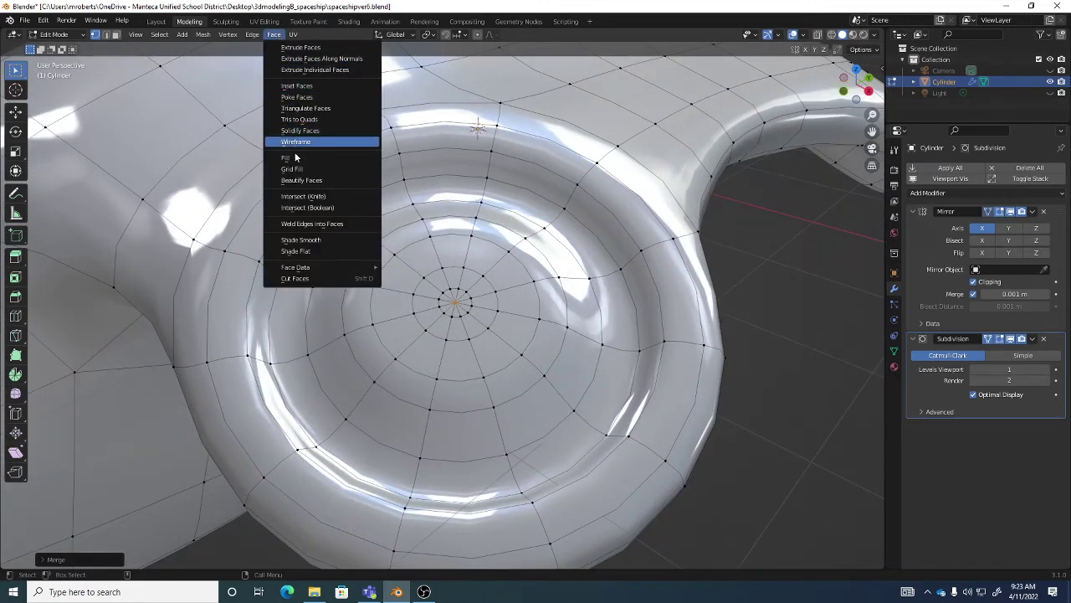
middle_click_drag(452, 302, 470, 311)
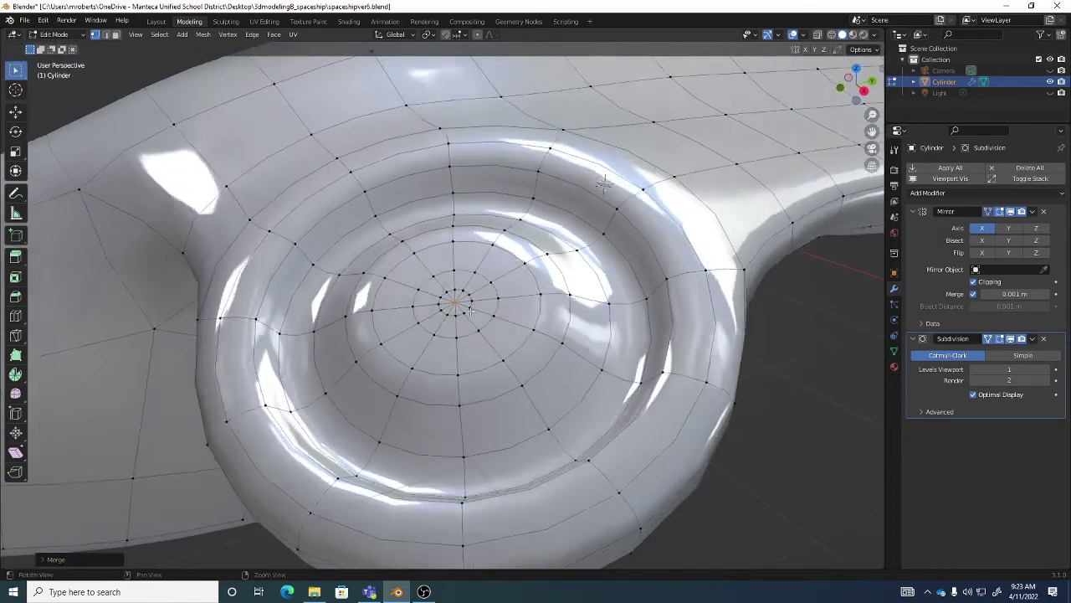
scroll(444, 289, "up", 5)
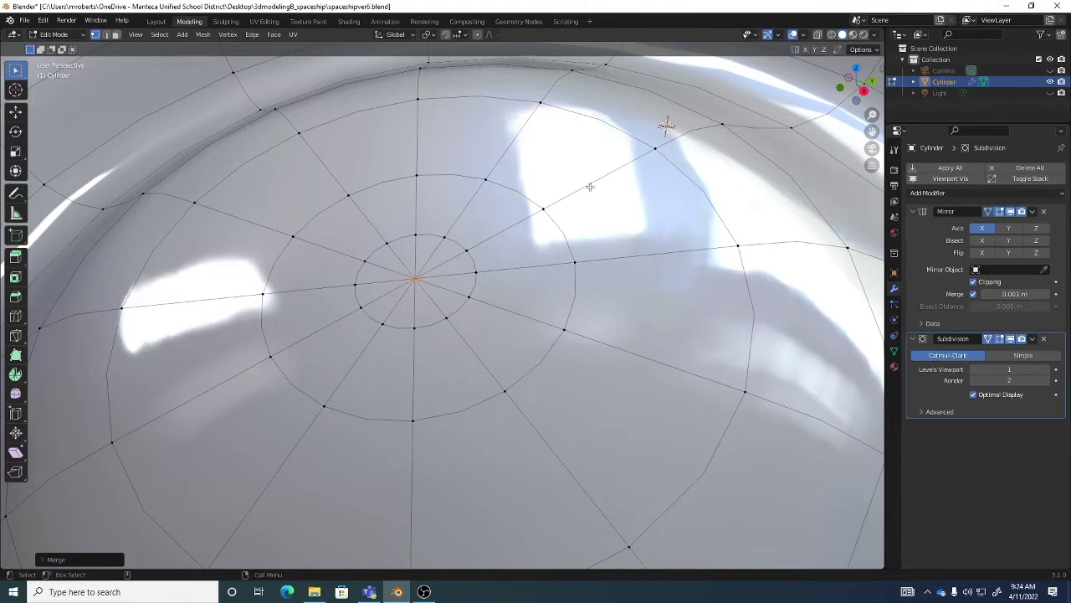
Select the flat circular face on the opposite side of the front pod and inset it into concentric rings
scroll(481, 294, "down", 8)
middle_click_drag(482, 289, 519, 251)
scroll(531, 252, "up", 4)
scroll(519, 251, "up", 2)
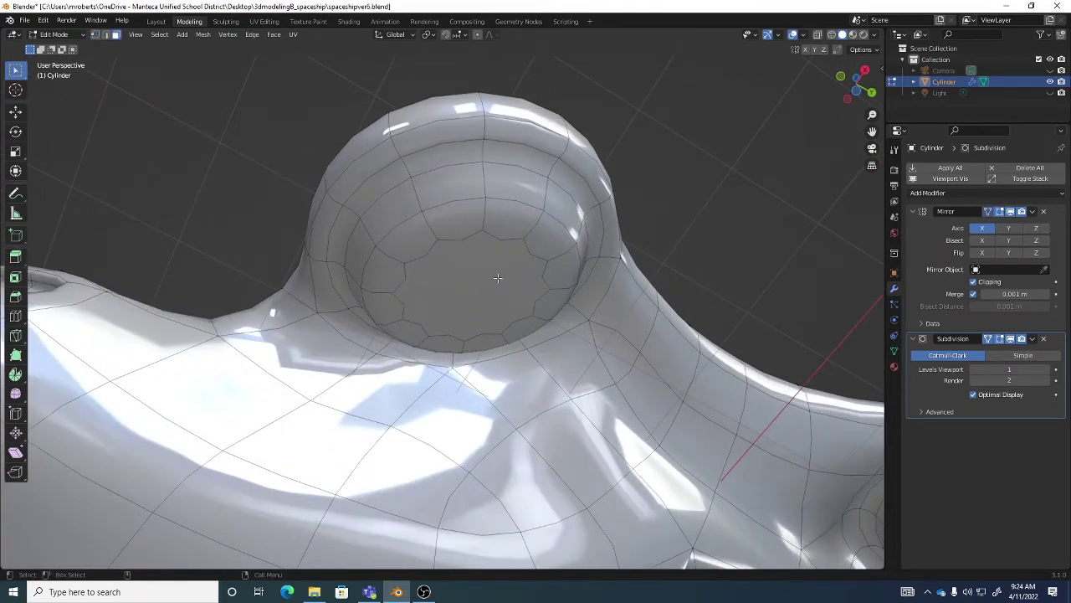
left_click(500, 278)
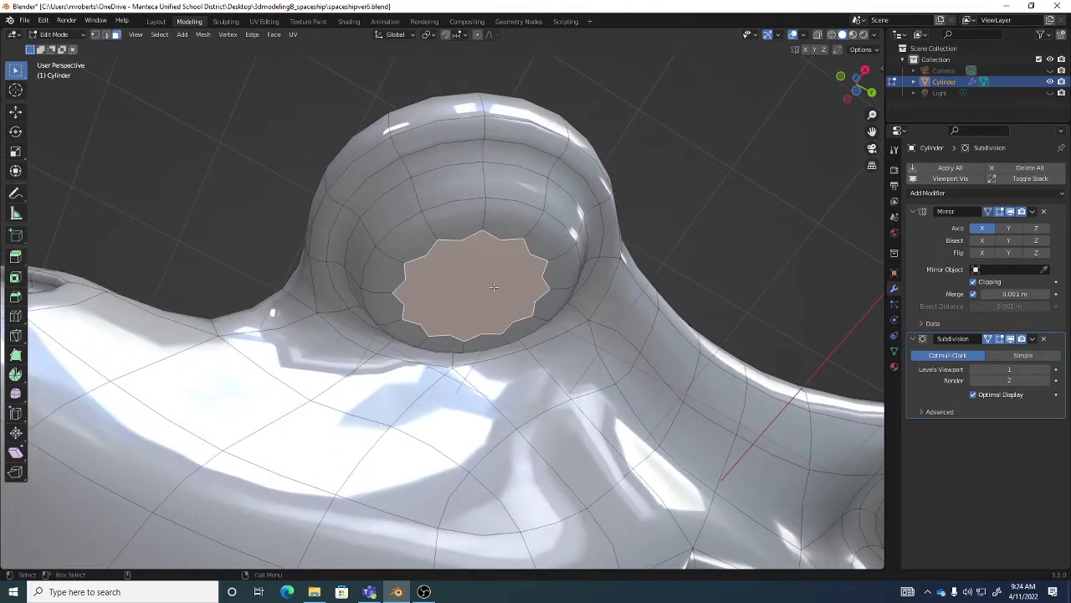
left_click(14, 280)
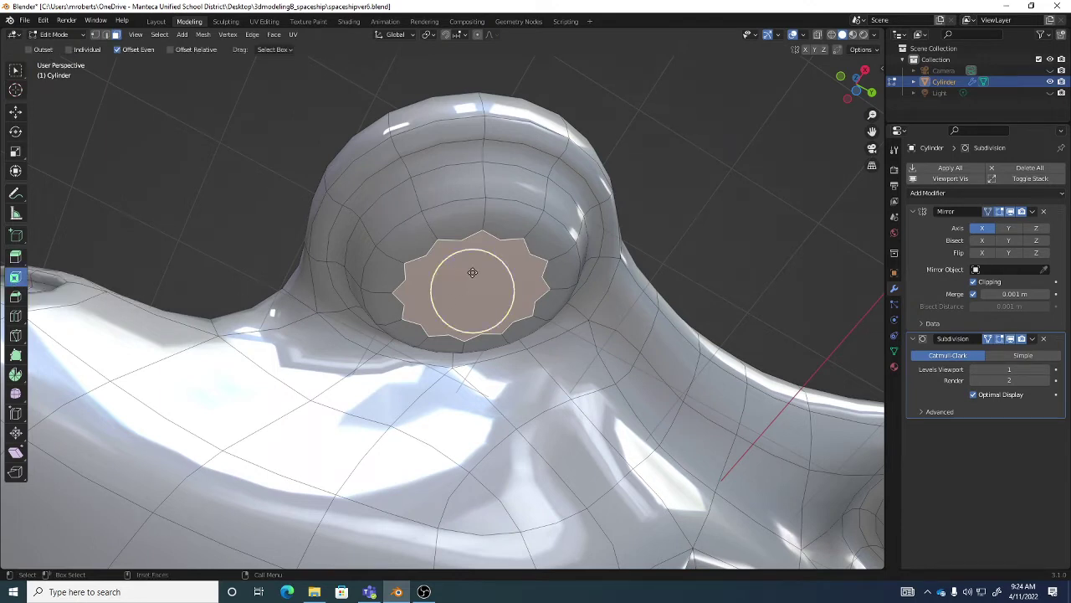
left_click_drag(507, 272, 482, 277)
Inset the remaining centre face on this side of the pod once more to make a tiny face
middle_click_drag(482, 276, 526, 251)
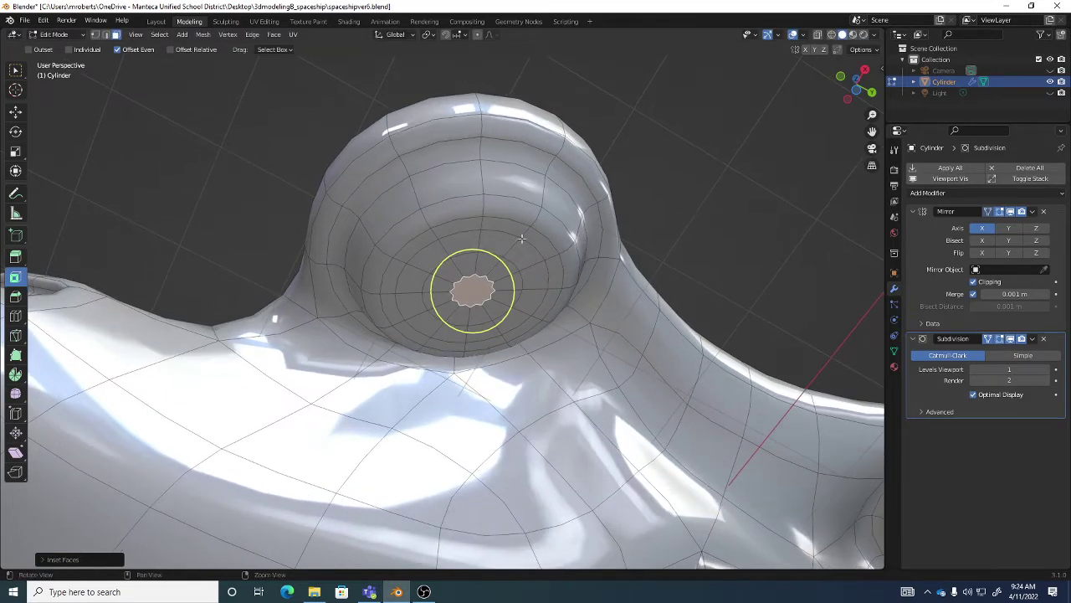
middle_click_drag(522, 213, 462, 295)
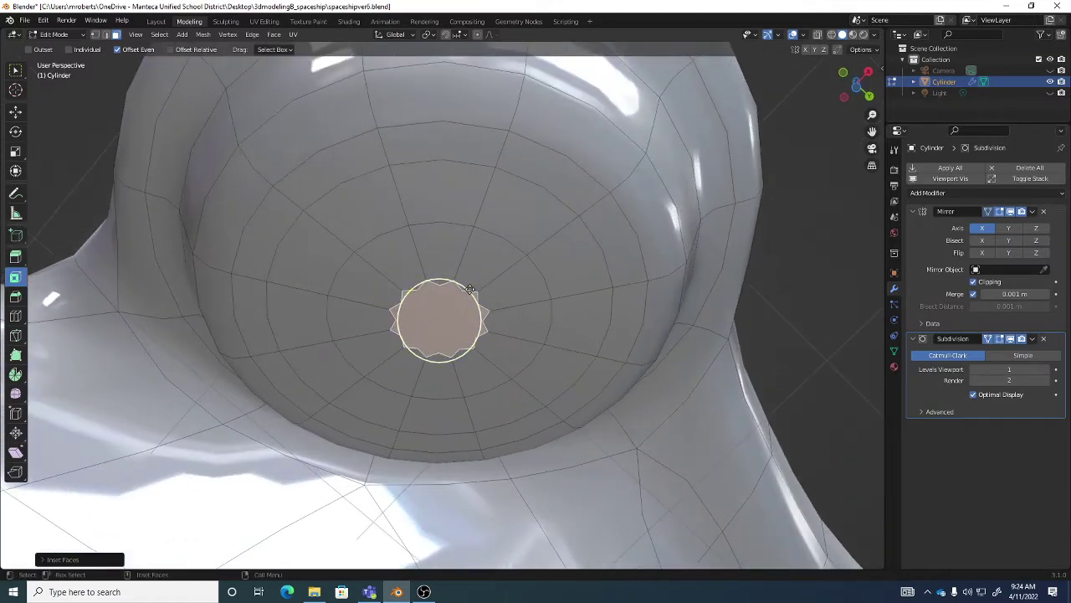
key("i")
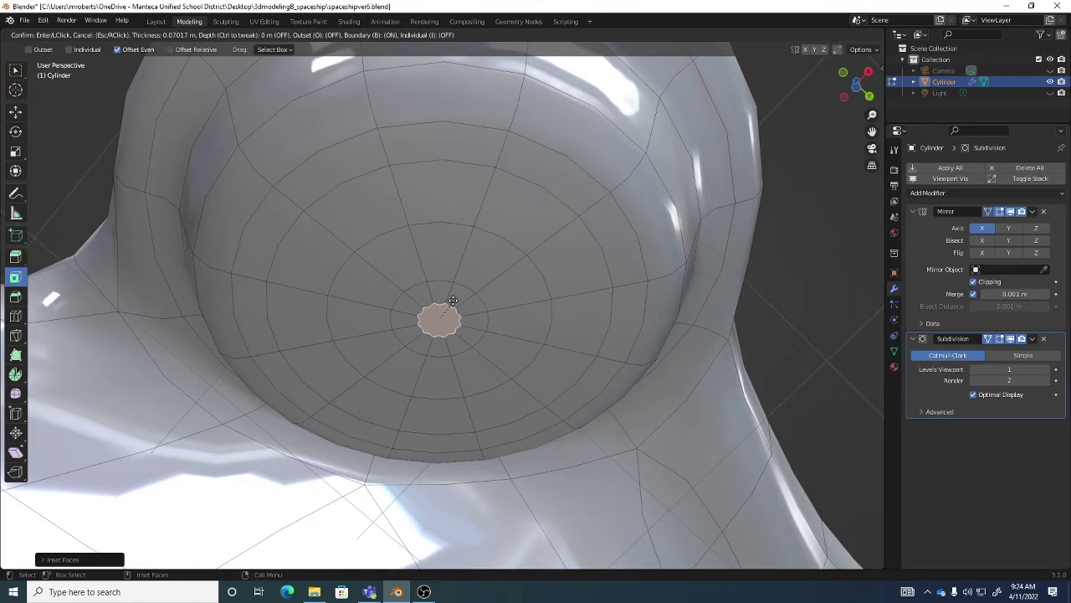
left_click(451, 290)
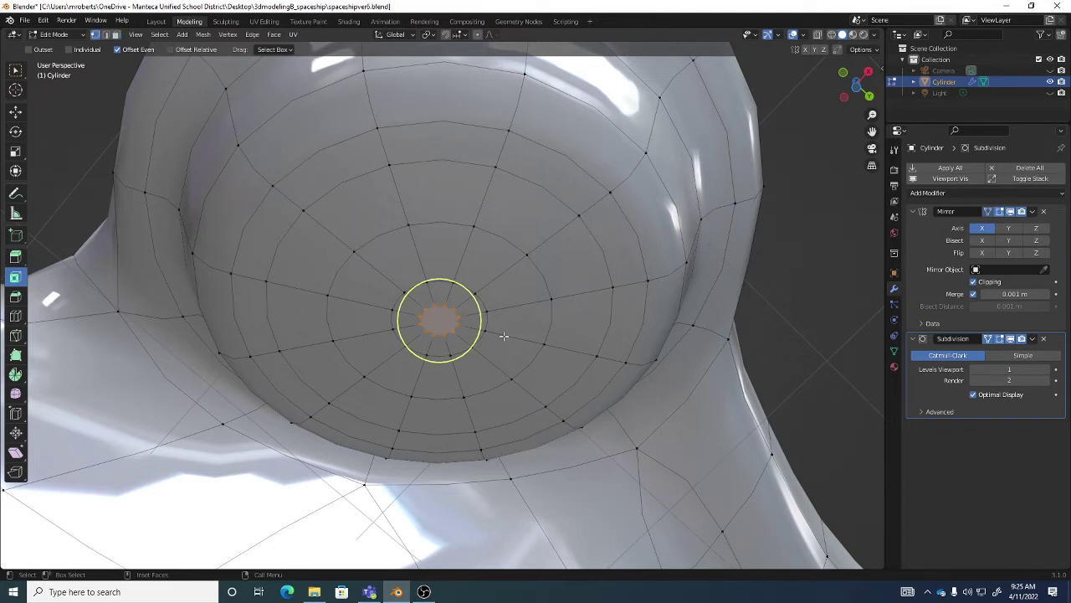
Merge the vertices of this tiny face at their center and clear the selection
key("w")
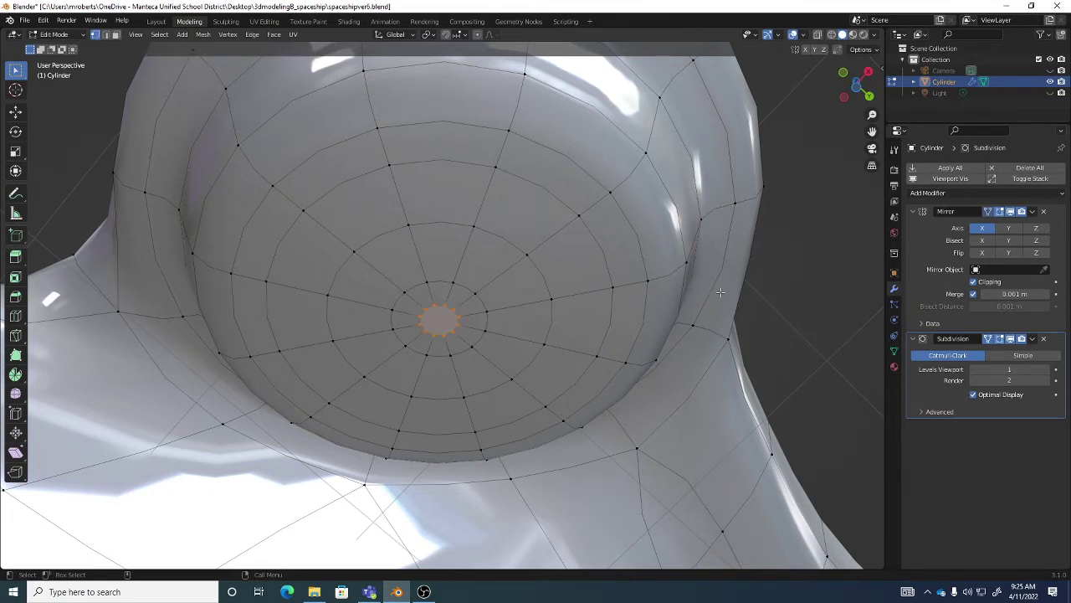
right_click(658, 239)
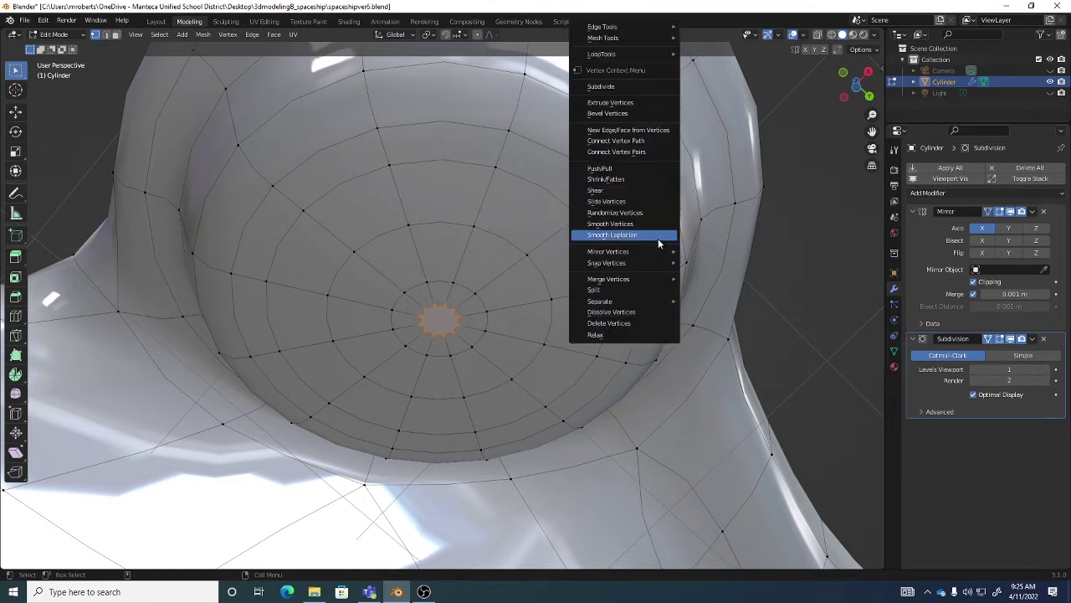
mouse_move(633, 282)
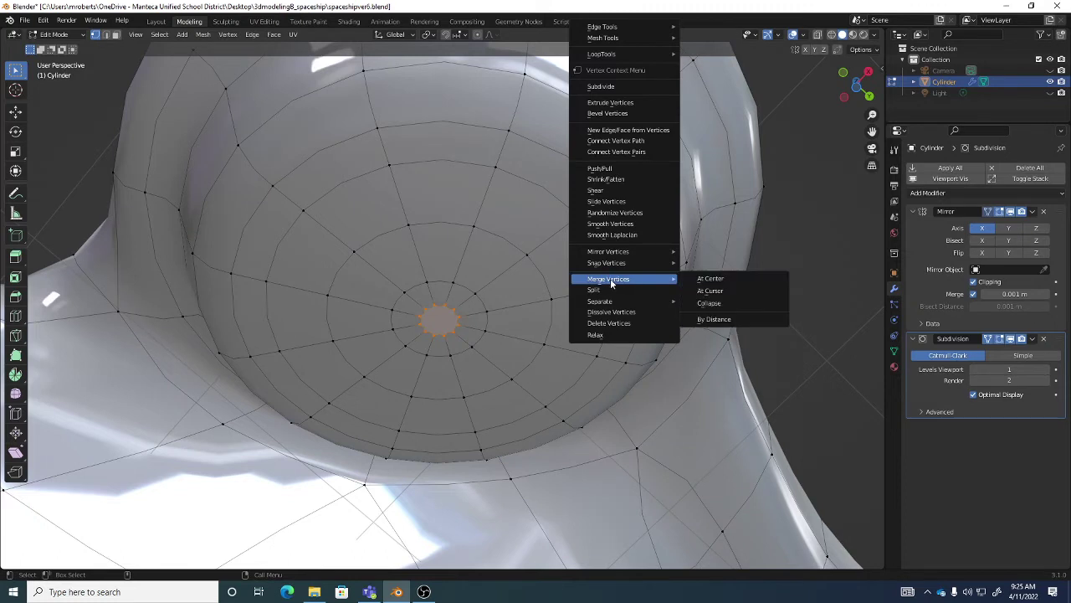
left_click(716, 282)
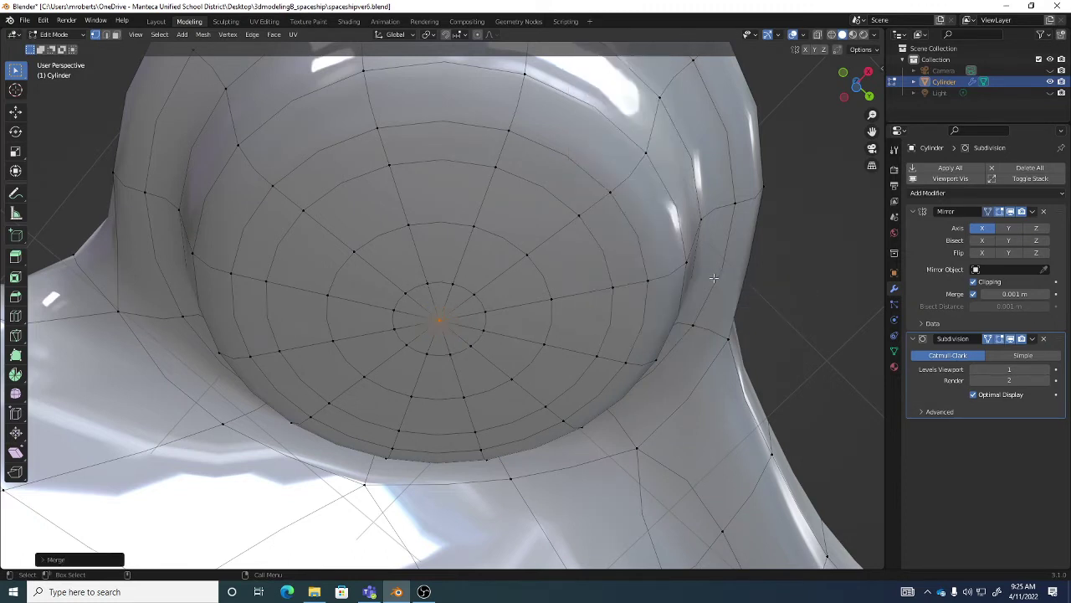
middle_click_drag(490, 311, 471, 350)
scroll(444, 309, "down", 3)
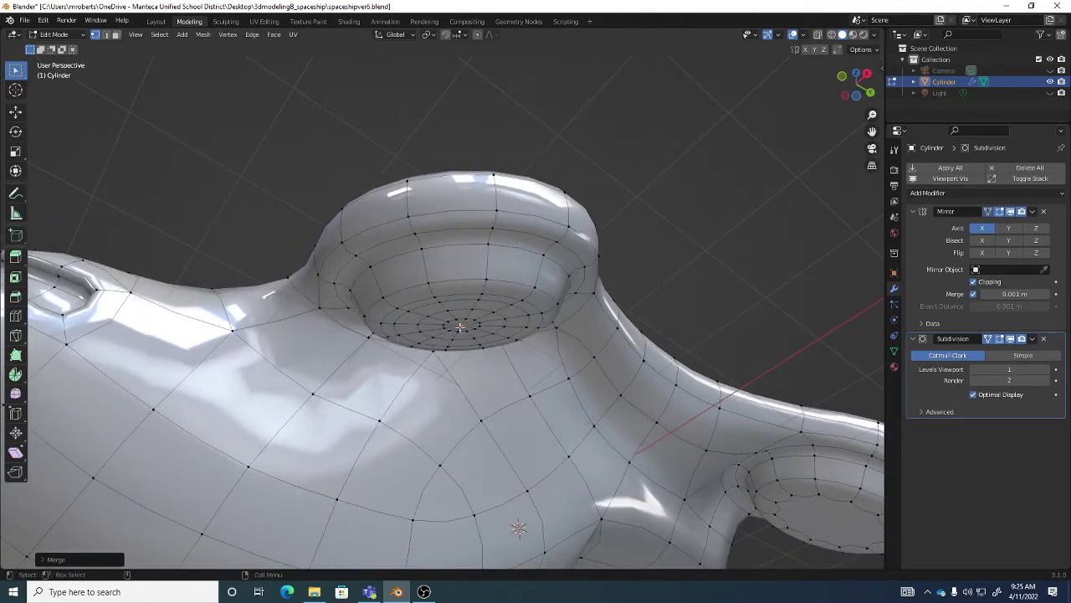
left_click(462, 326)
middle_click_drag(569, 425, 557, 263)
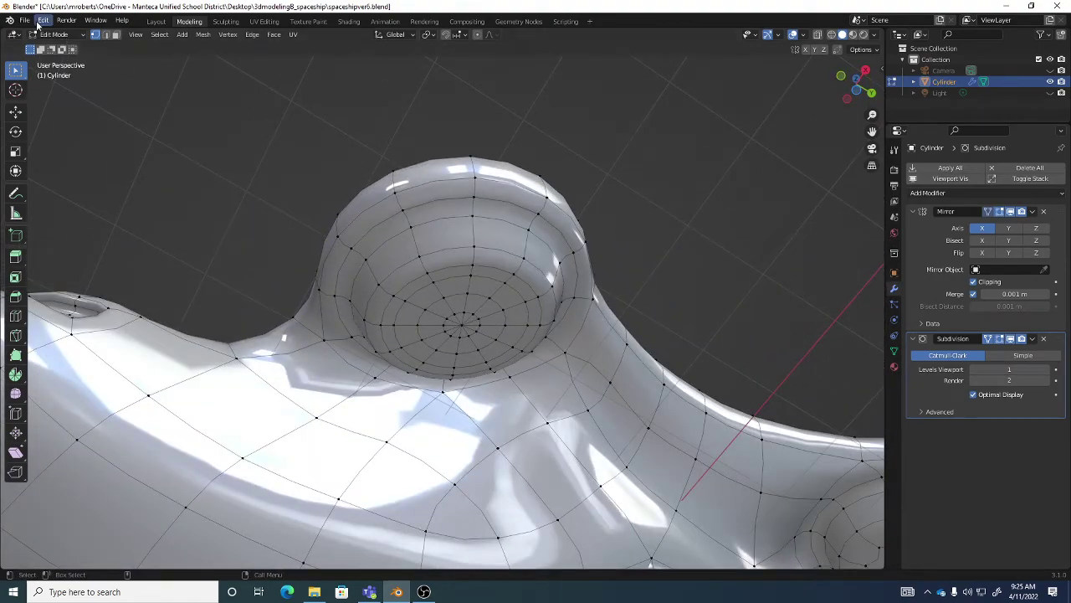
Save the model as a new version named spaceshipver7.blend
left_click(25, 21)
left_click(44, 106)
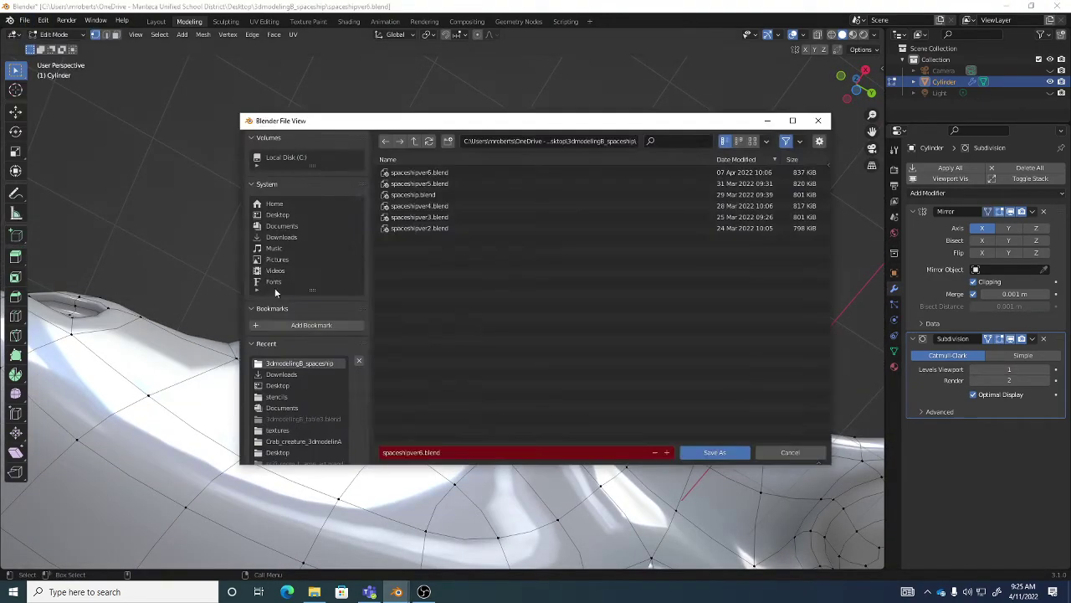
left_click(465, 453)
key("End")
type("7")
key("Return")
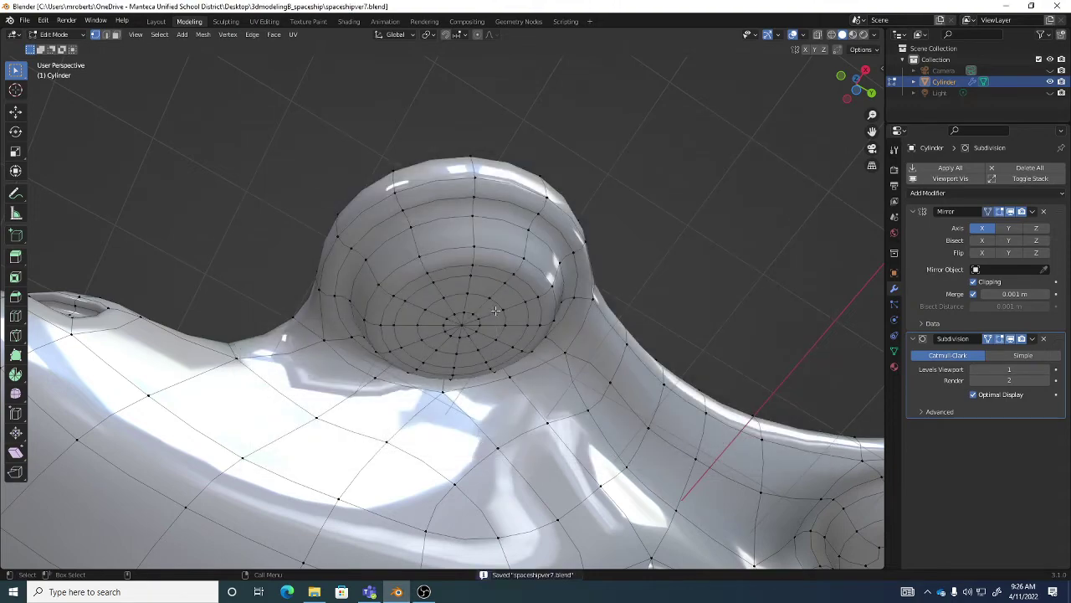
Inspect the undersides of the front and rear pods, viewing the ship in both Edit Mode and Object Mode
middle_click_drag(495, 312, 465, 253)
middle_click_drag(479, 285, 474, 255)
mouse_move(492, 217)
middle_mouse_down()
mouse_move(501, 171)
mouse_move(522, 291)
mouse_move(491, 264)
mouse_move(492, 236)
mouse_move(490, 268)
mouse_move(476, 211)
middle_mouse_up()
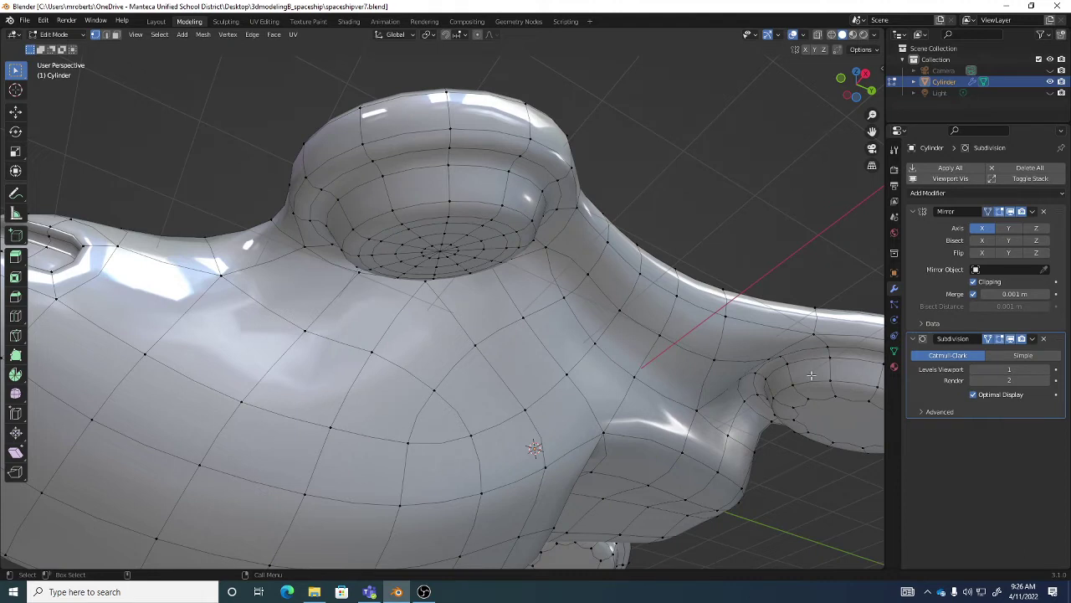
middle_click_drag(853, 429, 824, 415)
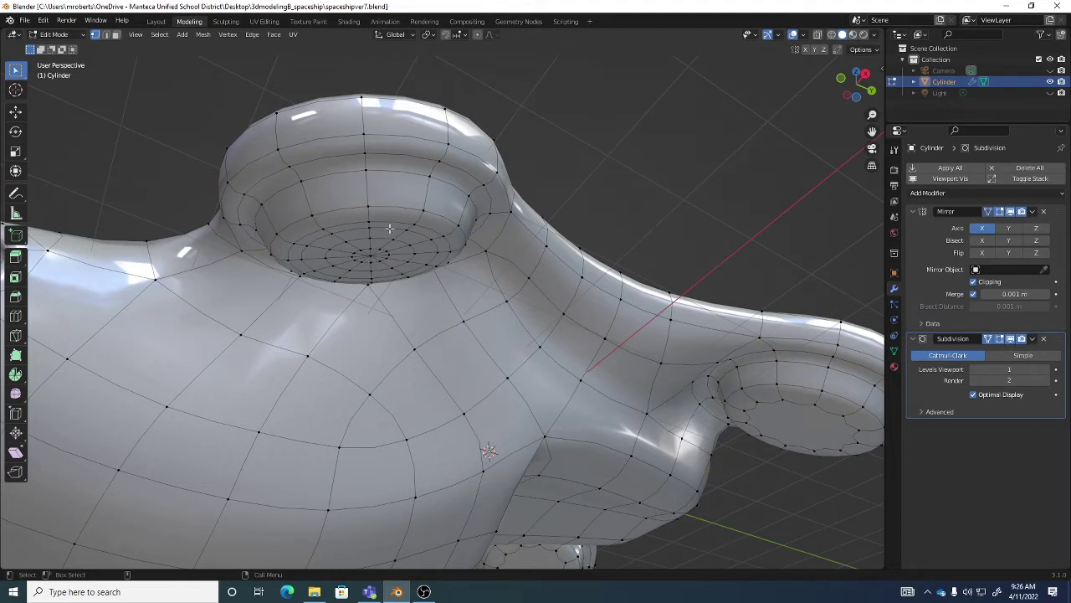
middle_click_drag(420, 263, 457, 288)
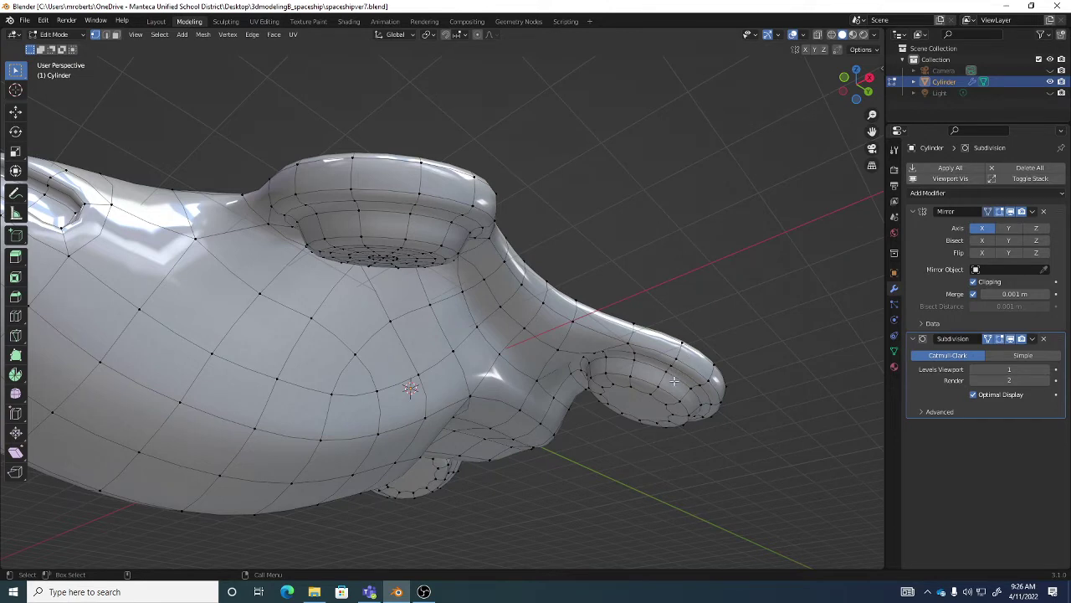
left_click(19, 235)
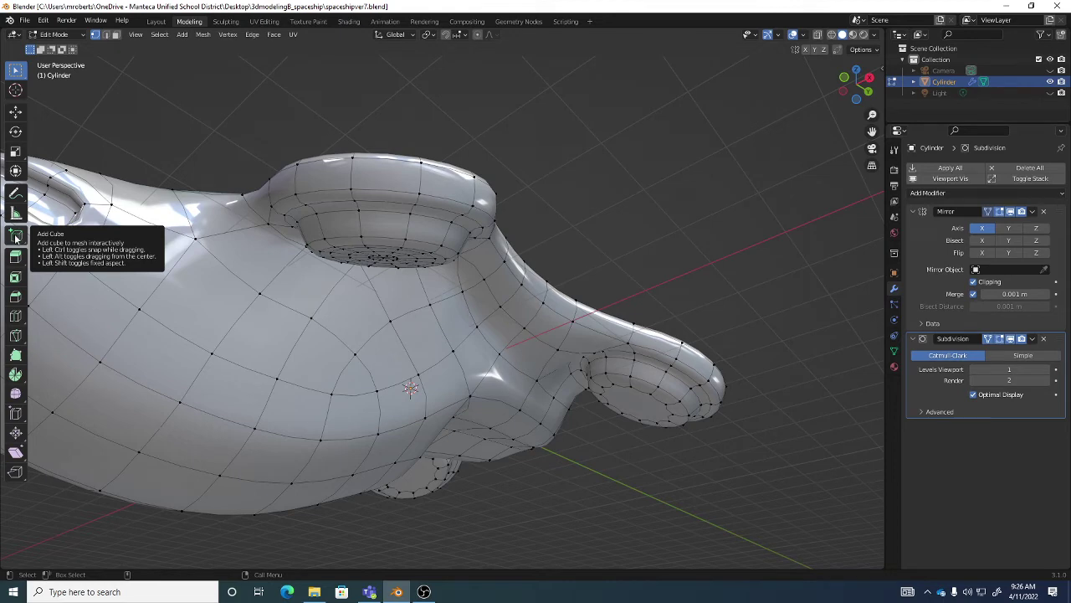
middle_click_drag(259, 323, 393, 291)
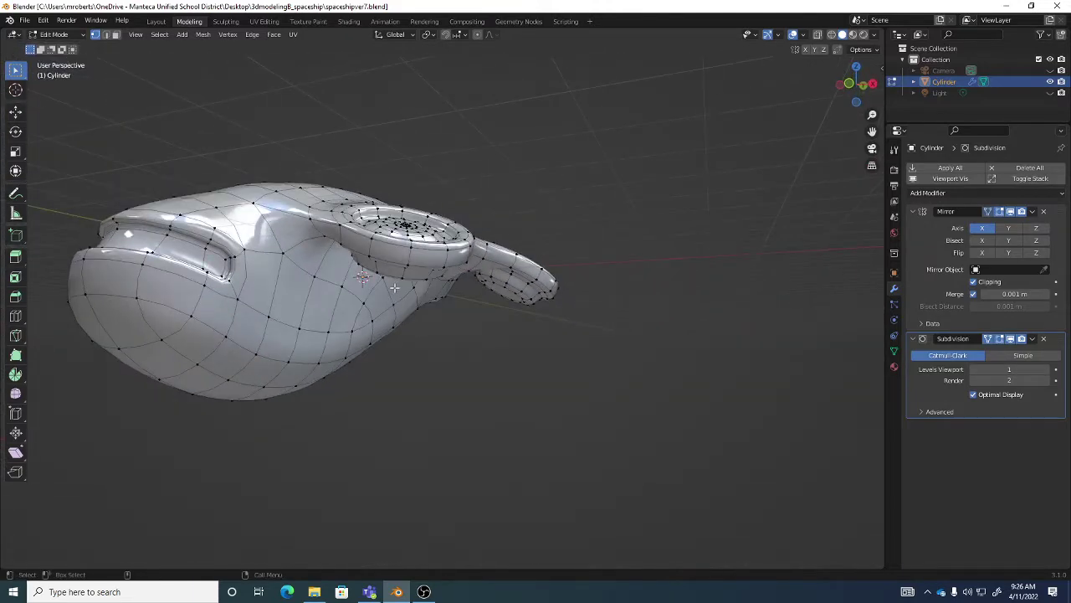
key("Tab")
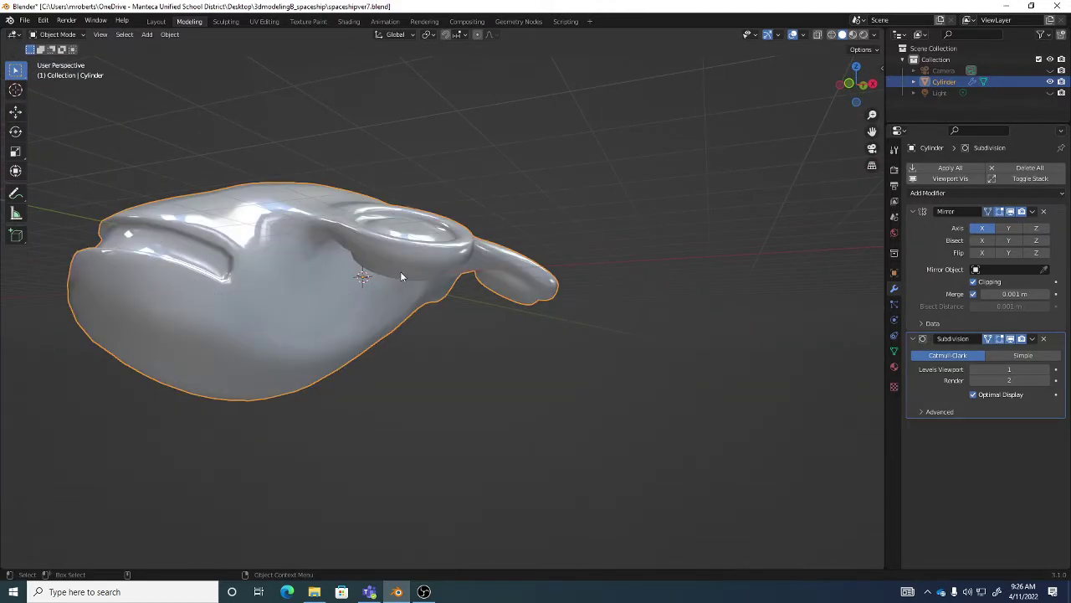
left_click(147, 35)
key("Tab")
middle_click_drag(403, 266, 419, 223)
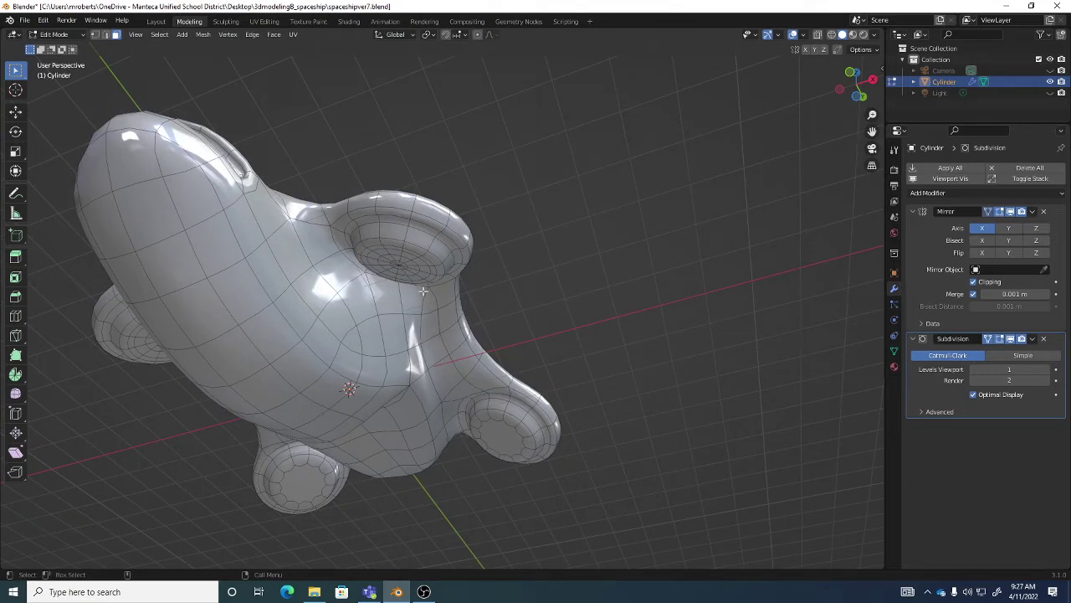
Return to Object Mode and add a mesh cylinder to the scene
key("Tab")
middle_click_drag(438, 212, 443, 276)
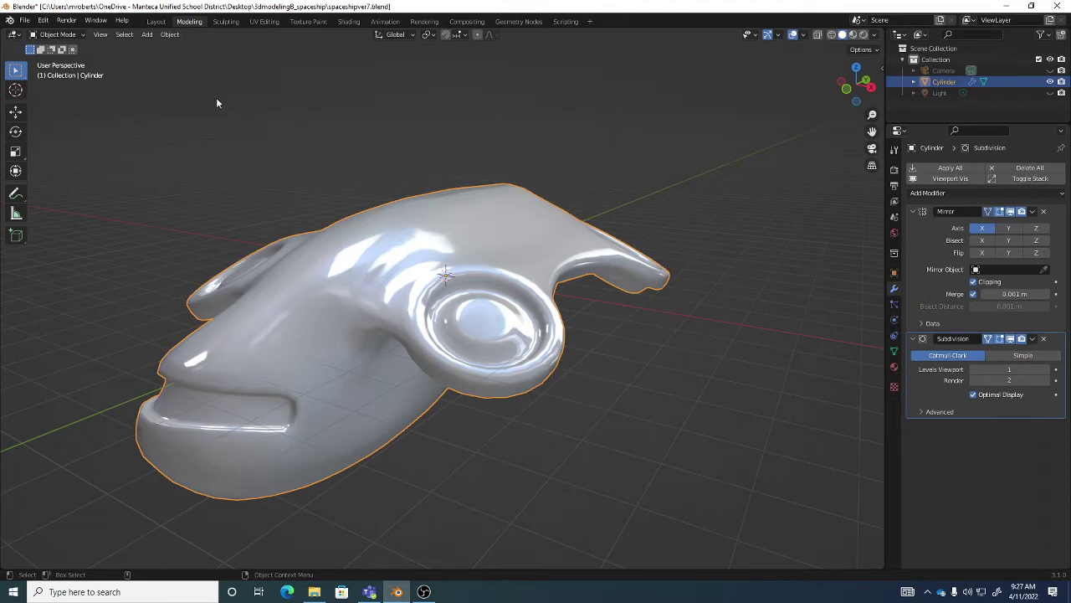
left_click(148, 35)
mouse_move(161, 53)
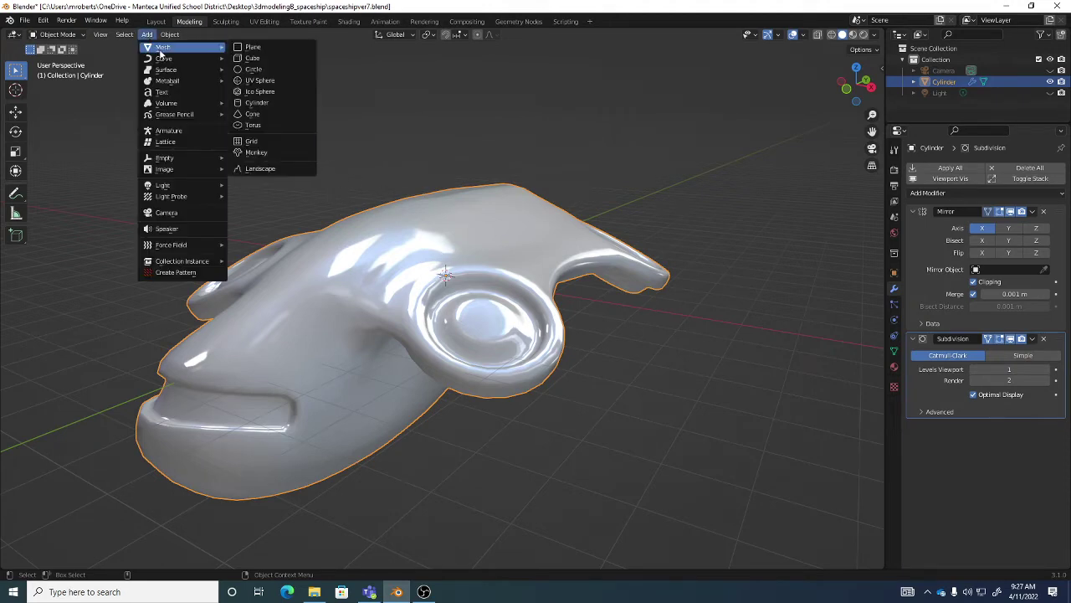
left_click(269, 103)
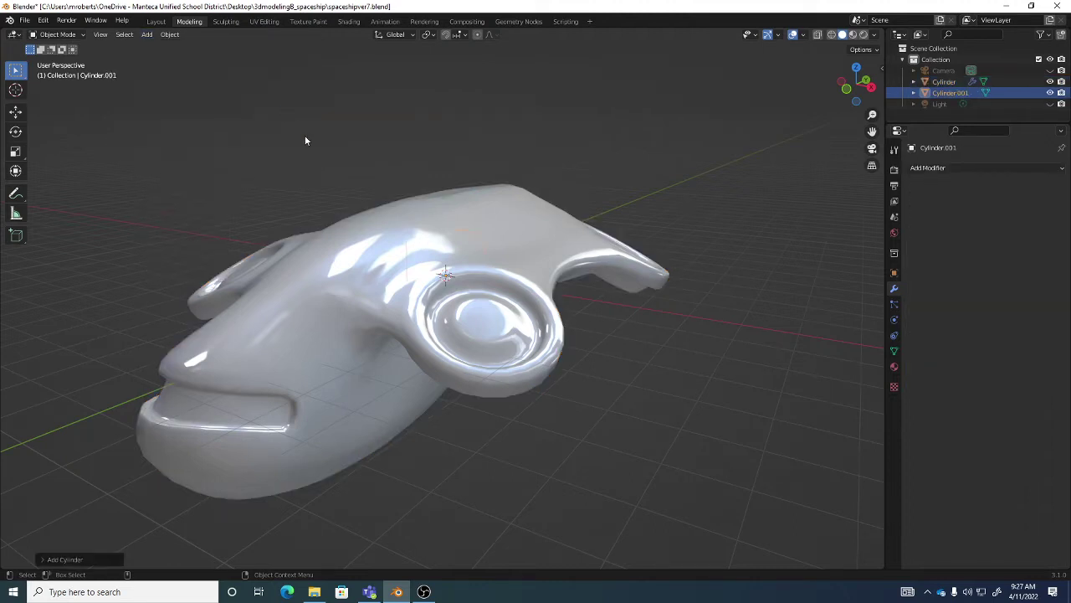
Set the new cylinder's vertex count to 8 and collapse its creation settings
left_click(64, 559)
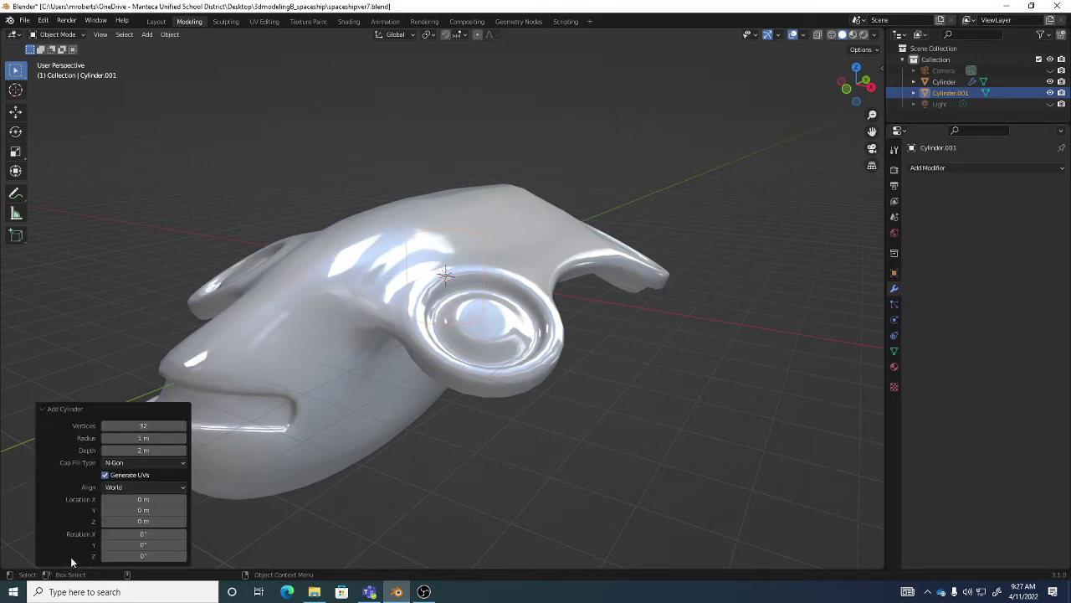
left_click(149, 426)
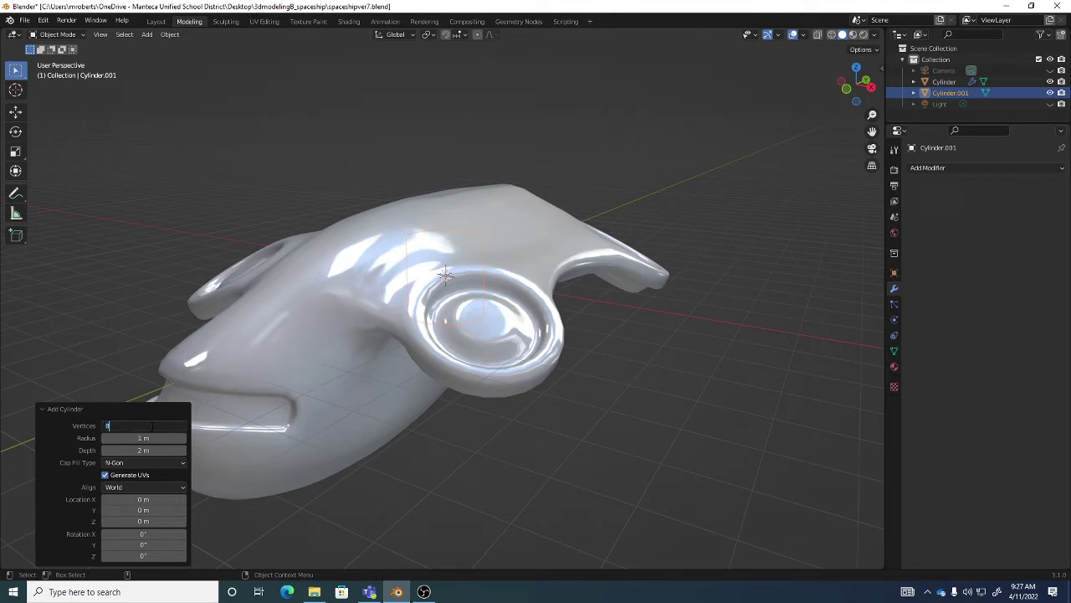
key("Tab")
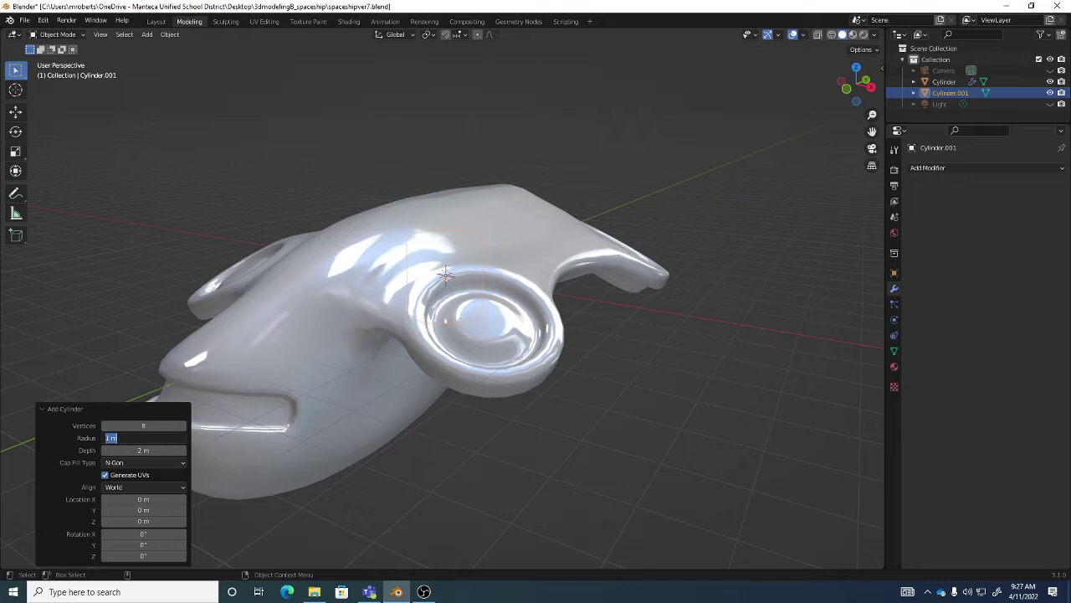
key("Return")
left_click(67, 408)
Enter Edit Mode on the new cylinder and move its mesh out of the hull to beneath the front pod
middle_click_drag(446, 305, 466, 349)
key("Tab")
key("shift+space")
key("g")
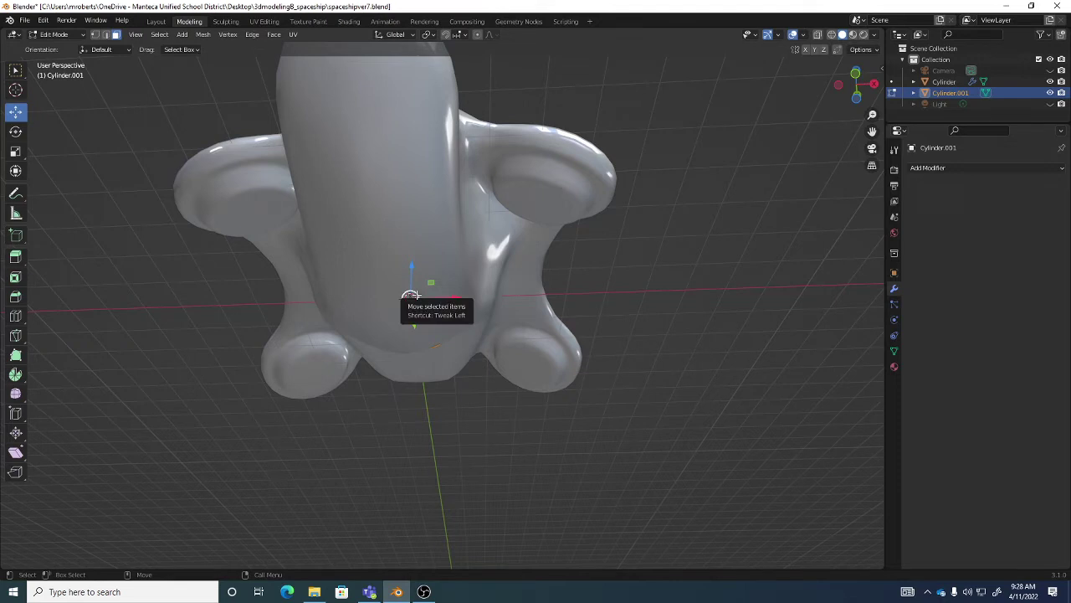
left_click_drag(410, 295, 581, 388)
middle_click_drag(581, 388, 536, 402)
key("g")
left_click(377, 429)
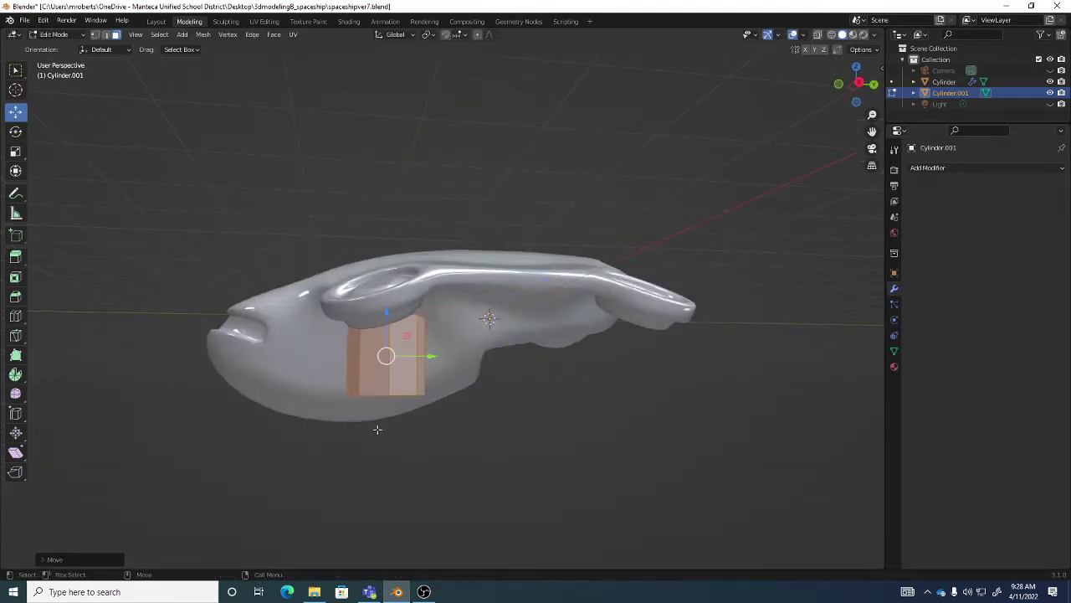
Scale the cylinder down uniformly in two passes to about a quarter of its size
middle_click_drag(378, 429, 485, 406)
scroll(442, 406, "up", 5)
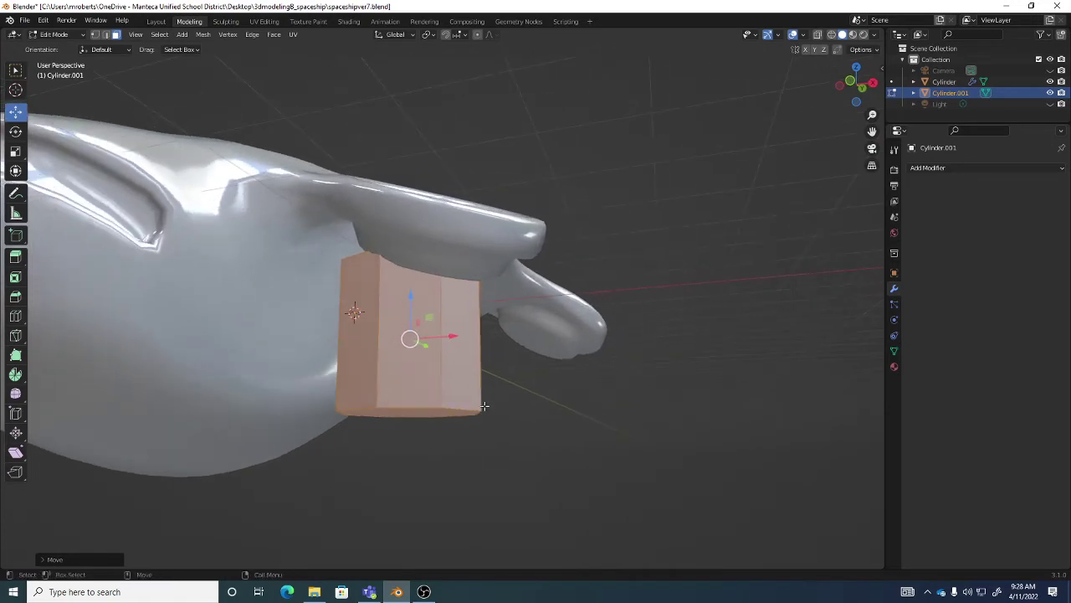
key("shift+space")
key("s")
key("s")
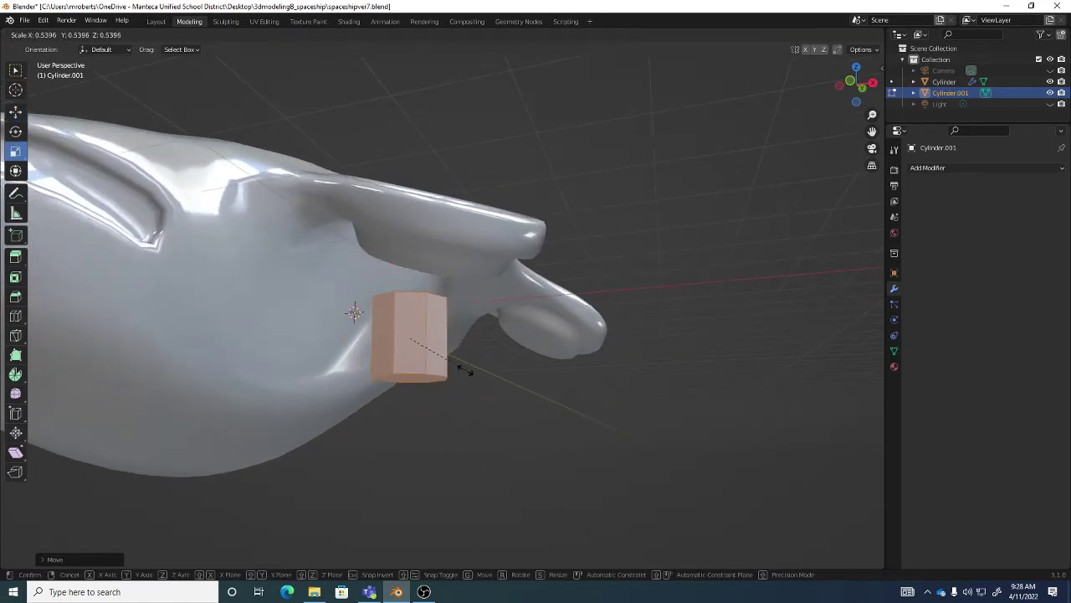
left_click(477, 368)
key("s")
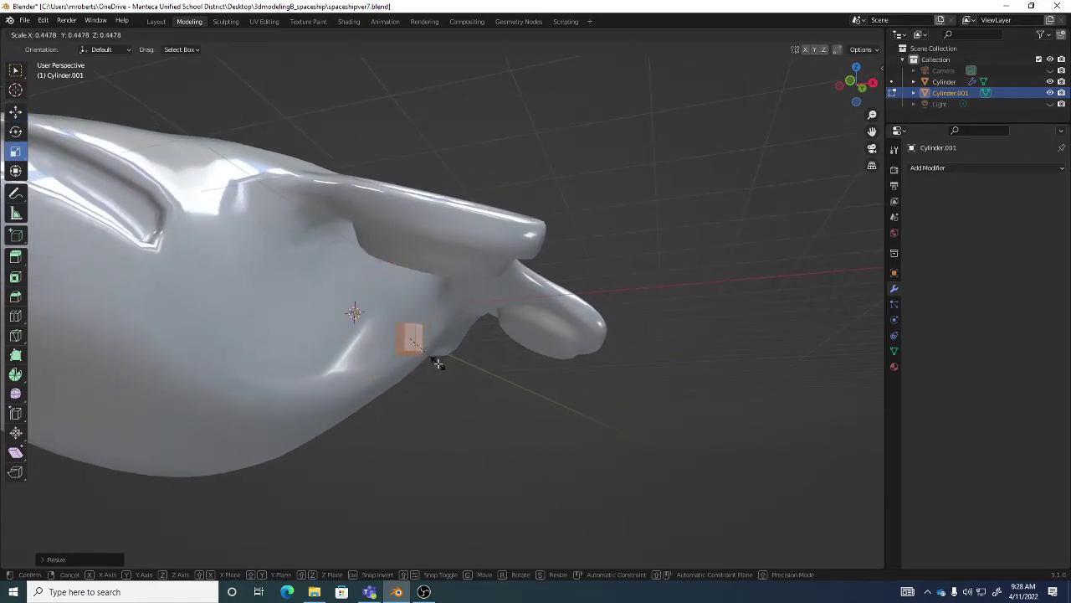
left_click(437, 362)
Stretch the small cylinder along the Z axis to make it taller
middle_click_drag(438, 362, 392, 299)
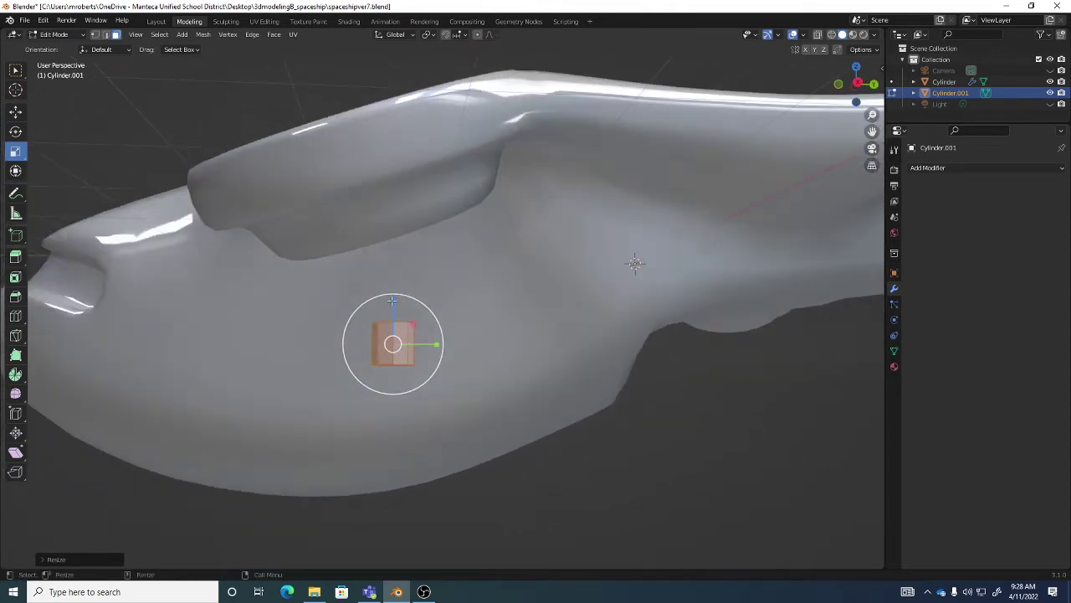
key("s")
key("z")
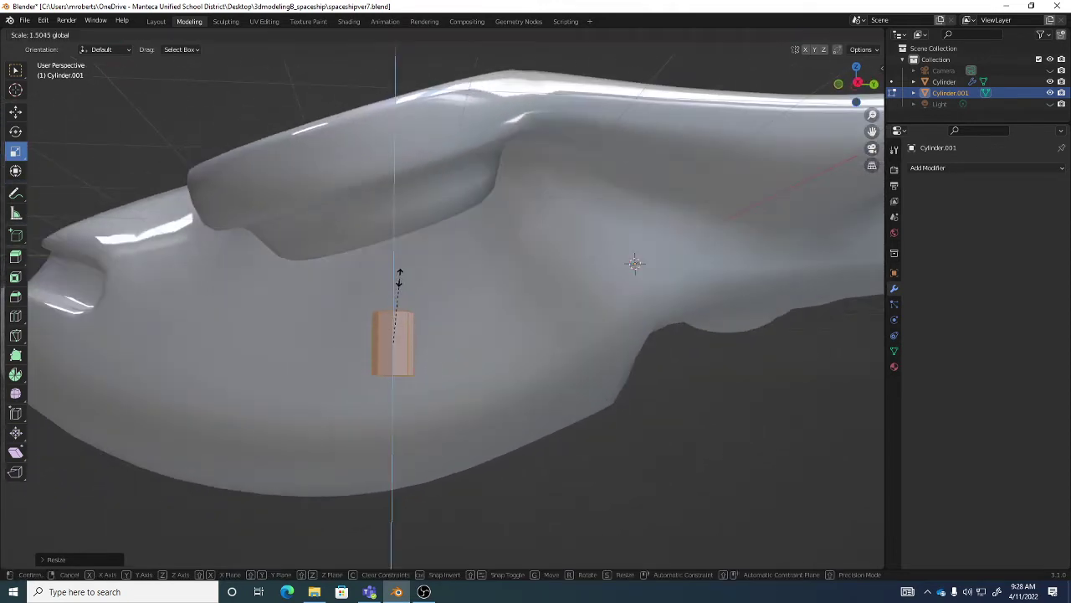
left_click(398, 275)
Move the small cylinder outward and up, away from the hull and under the front pod
middle_click_drag(398, 274, 304, 296)
key("shift+space")
key("g")
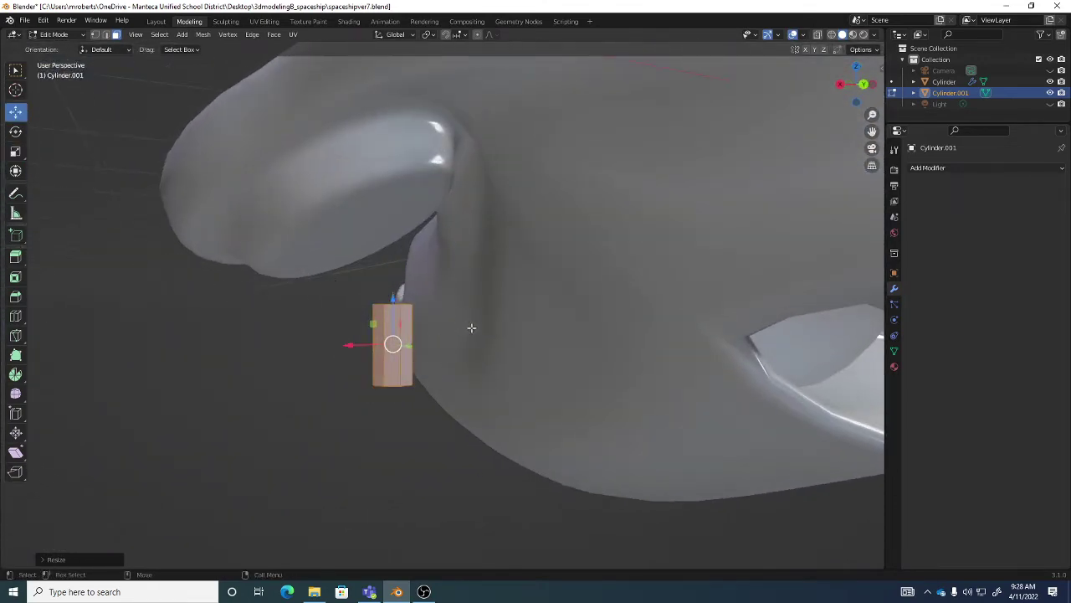
key("g")
left_click(344, 289)
Tilt the cylinder to match the slope of the front pod's underside and reposition it below the pod
middle_click_drag(345, 290, 507, 289)
key("shift+space")
key("r")
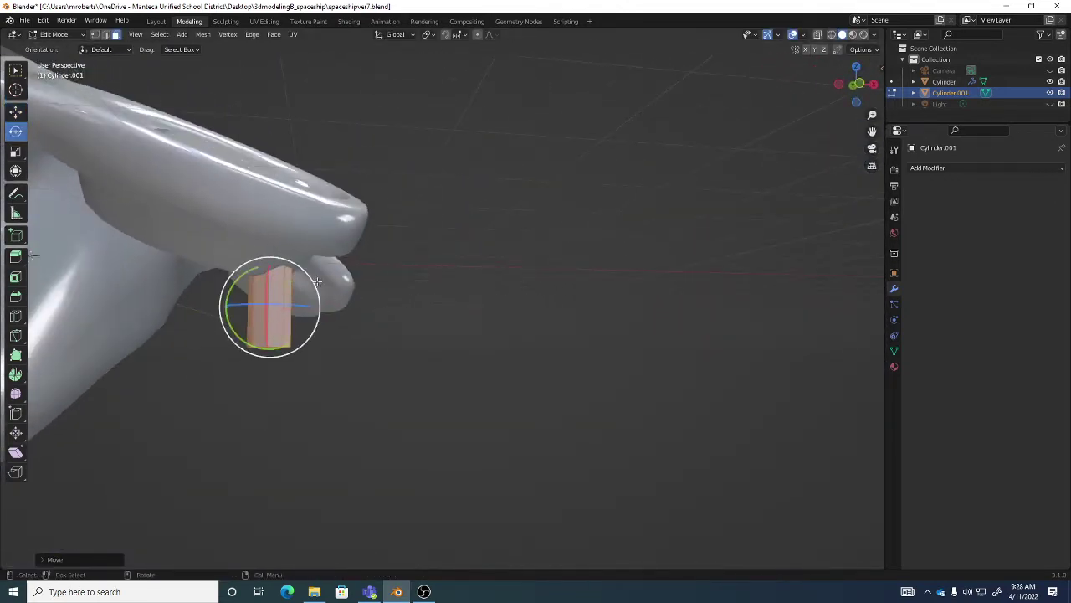
left_click_drag(313, 281, 346, 289)
key("shift+space")
key("g")
key("g")
left_click(353, 287)
Rotate the cylinder again from a side view to align it with the pod
middle_click_drag(366, 282, 393, 314)
key("shift+space")
key("r")
key("r")
left_click(363, 253)
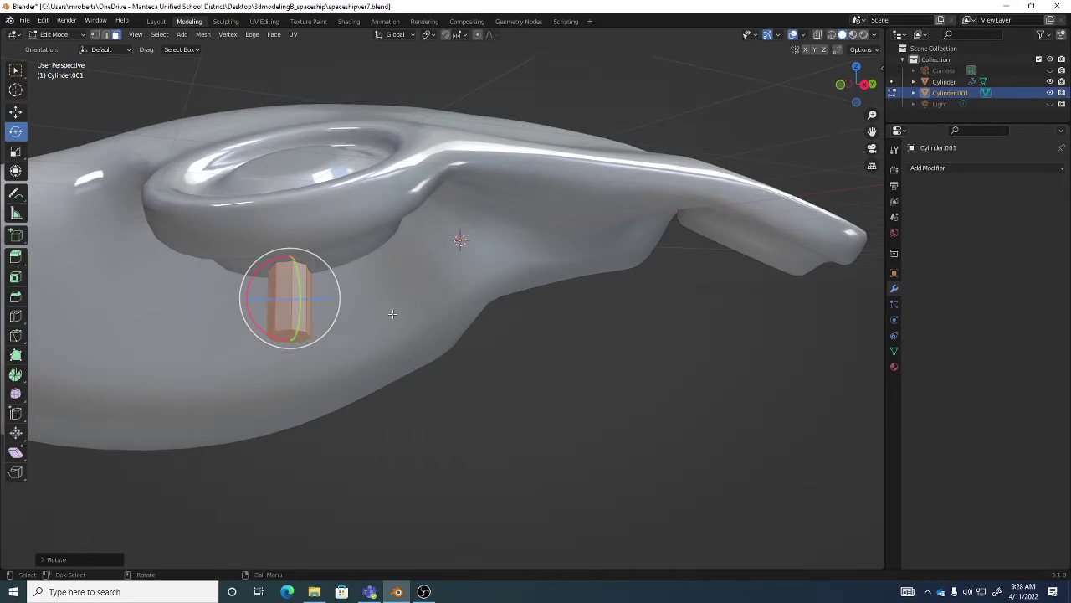
Scale the tilted cylinder down slightly beneath the front pod
key("shift+space")
key("g")
key("shift+space")
key("r")
key("shift+space")
key("s")
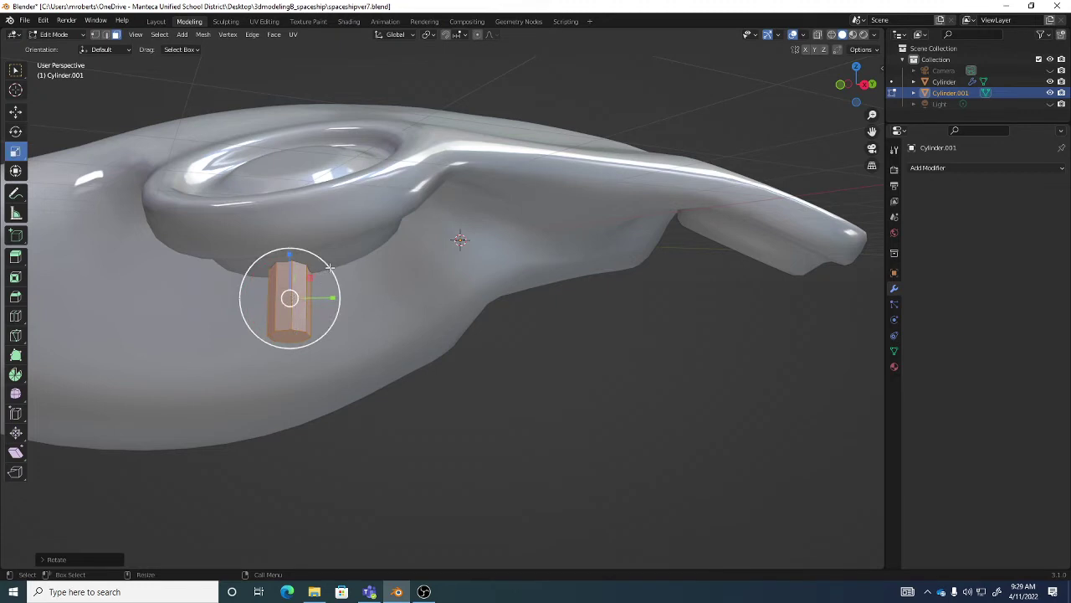
left_click_drag(331, 266, 325, 270)
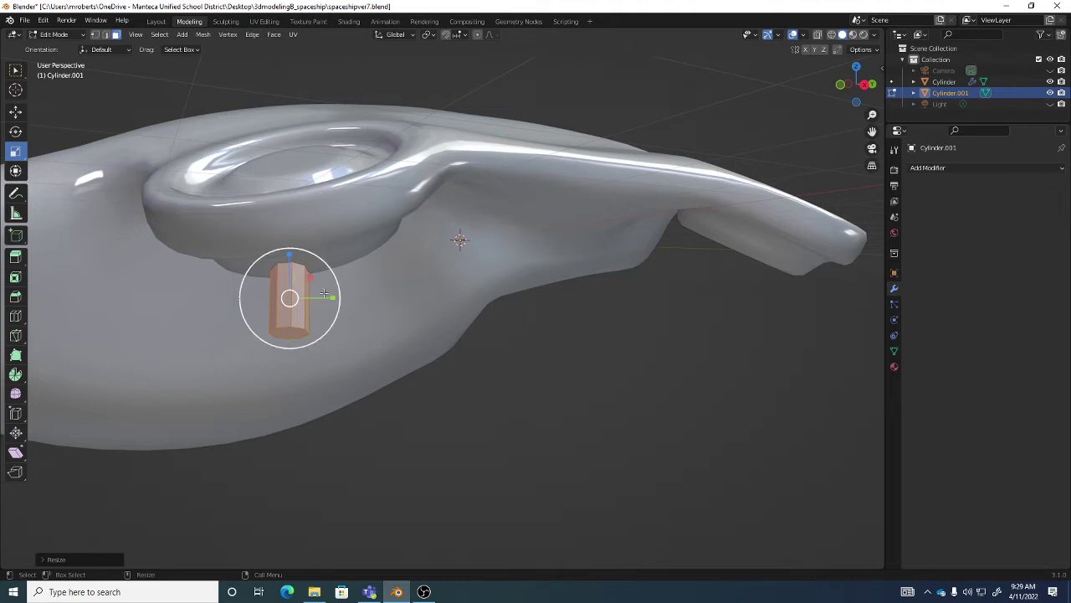
Move the cylinder up against the underside of the front pod
middle_click_drag(326, 273, 452, 256)
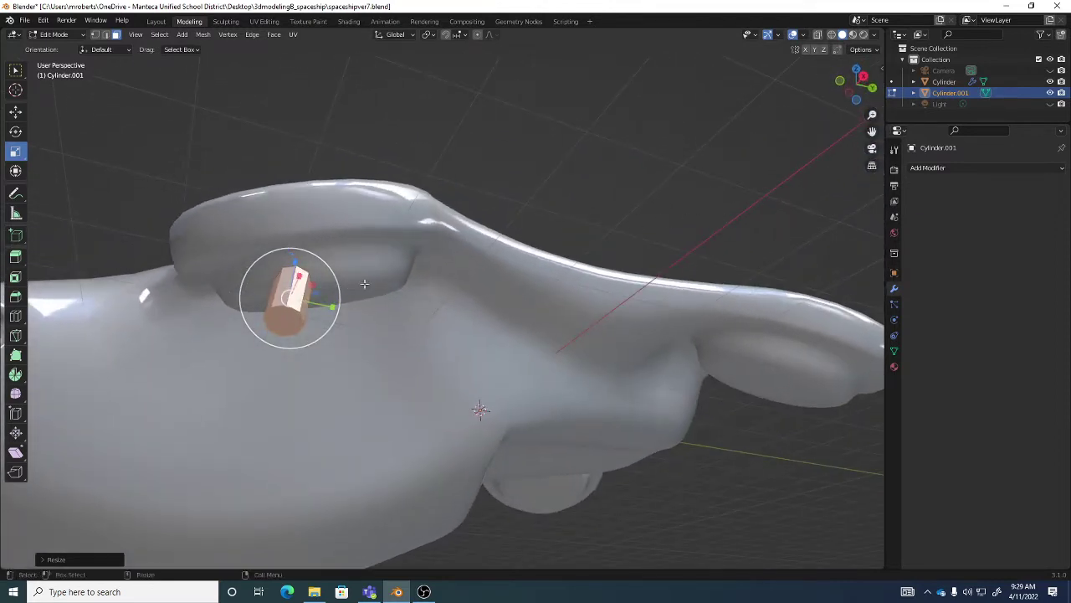
middle_click_drag(381, 291, 422, 297)
key("g")
left_click(401, 240)
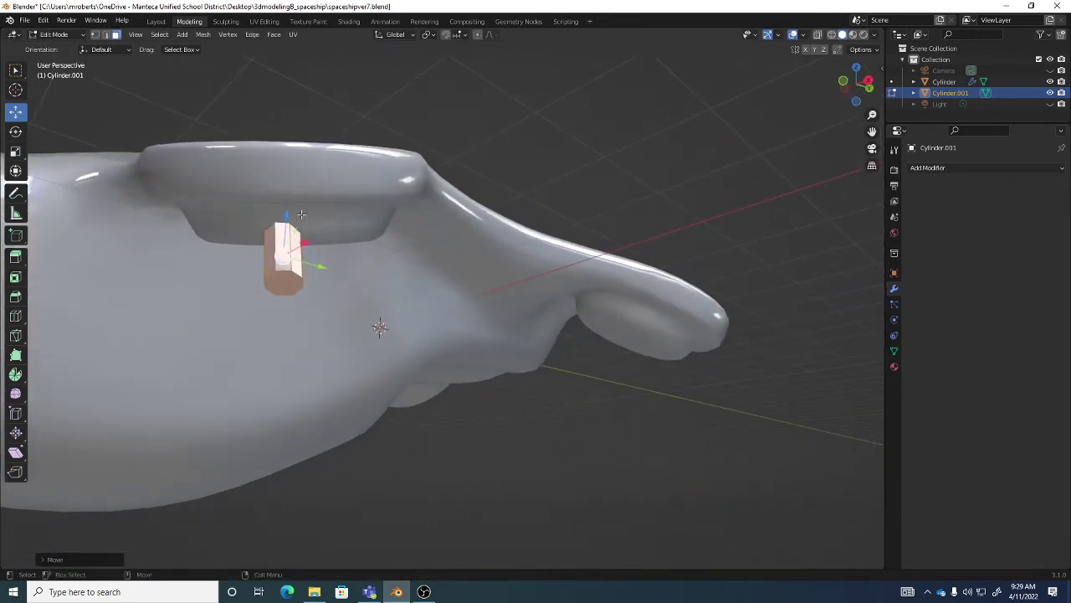
middle_click_drag(395, 249, 401, 254)
middle_click_drag(463, 274, 422, 279)
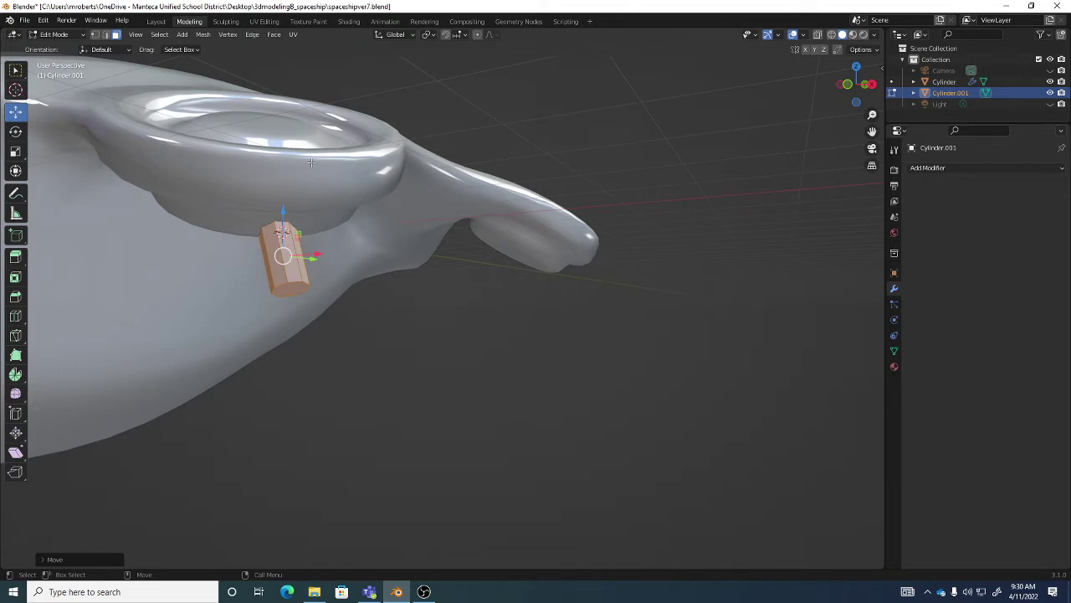
Leave the small cylinder's Edit Mode, select the spaceship body and enter Edit Mode on it
key("Tab")
middle_click_drag(311, 199, 352, 243)
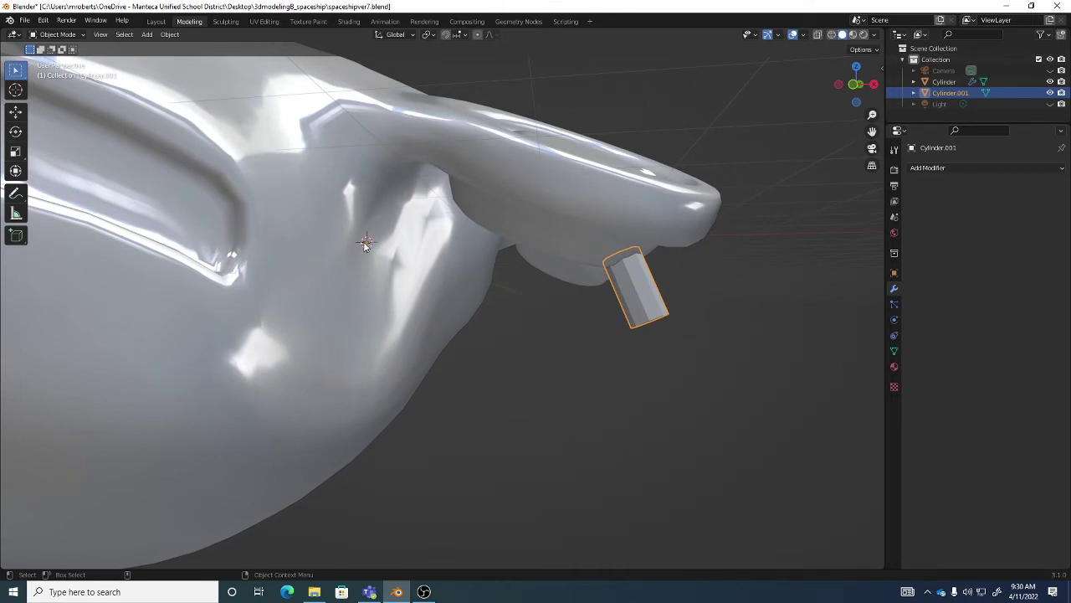
key("ctrl+z")
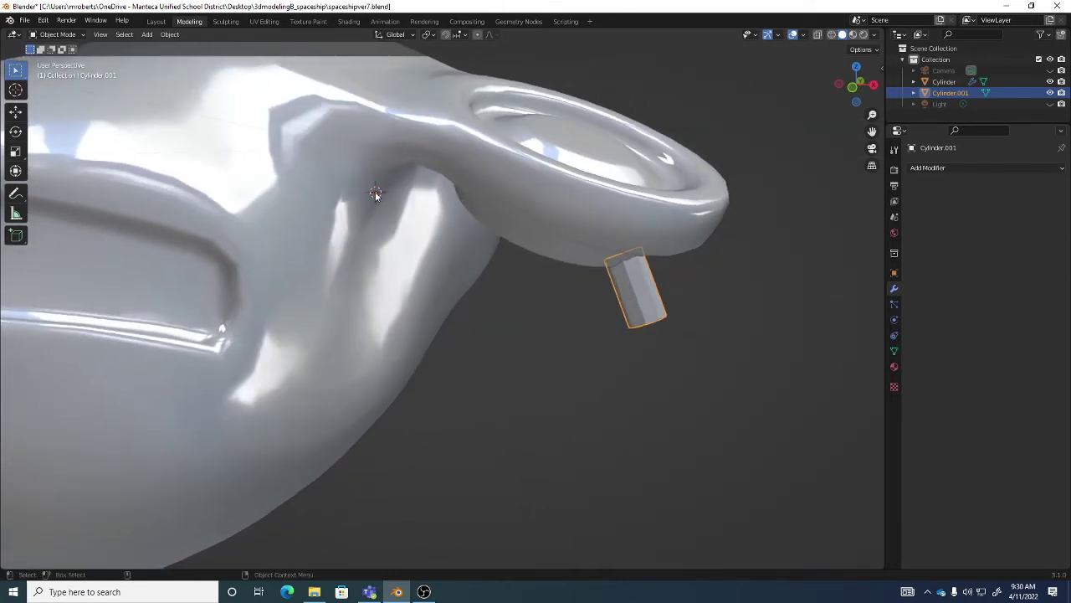
key("ctrl+z")
middle_click_drag(540, 267, 524, 243)
left_click(564, 266)
key("Tab")
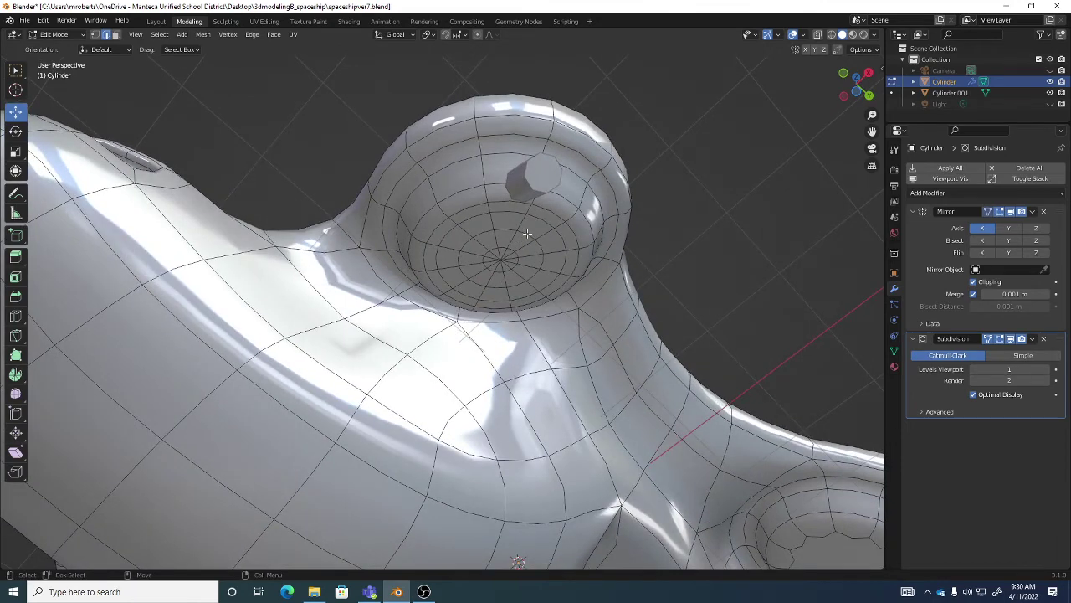
Select the ring edge loop around the centre of the front pod's recessed underside
left_click(527, 235, "alt")
key("w")
mouse_move(529, 239)
middle_mouse_down()
mouse_move(536, 271)
mouse_move(522, 235)
middle_mouse_up()
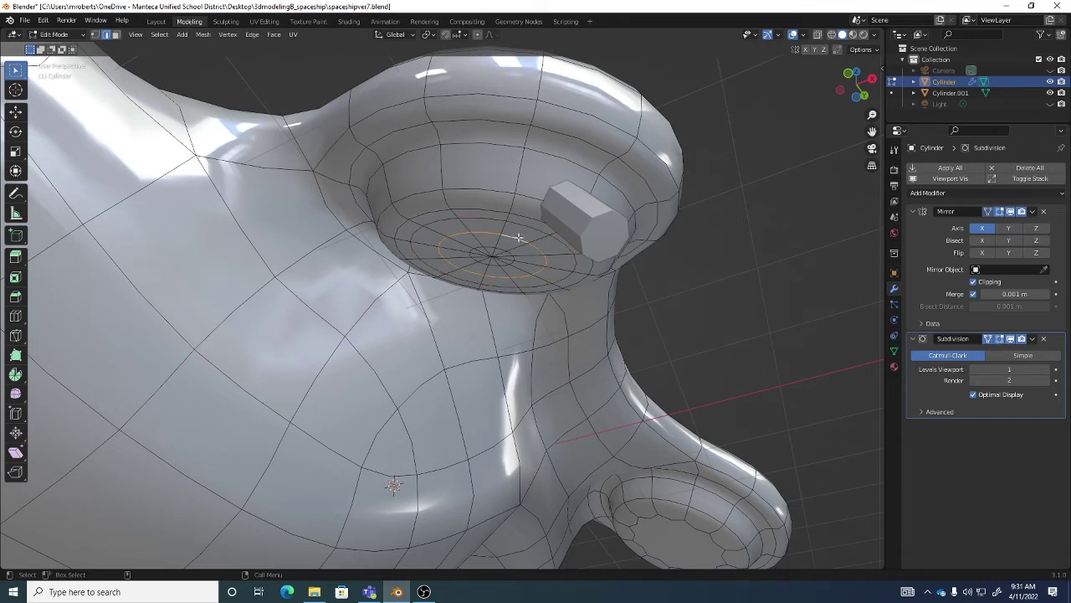
middle_click_drag(518, 239, 548, 276)
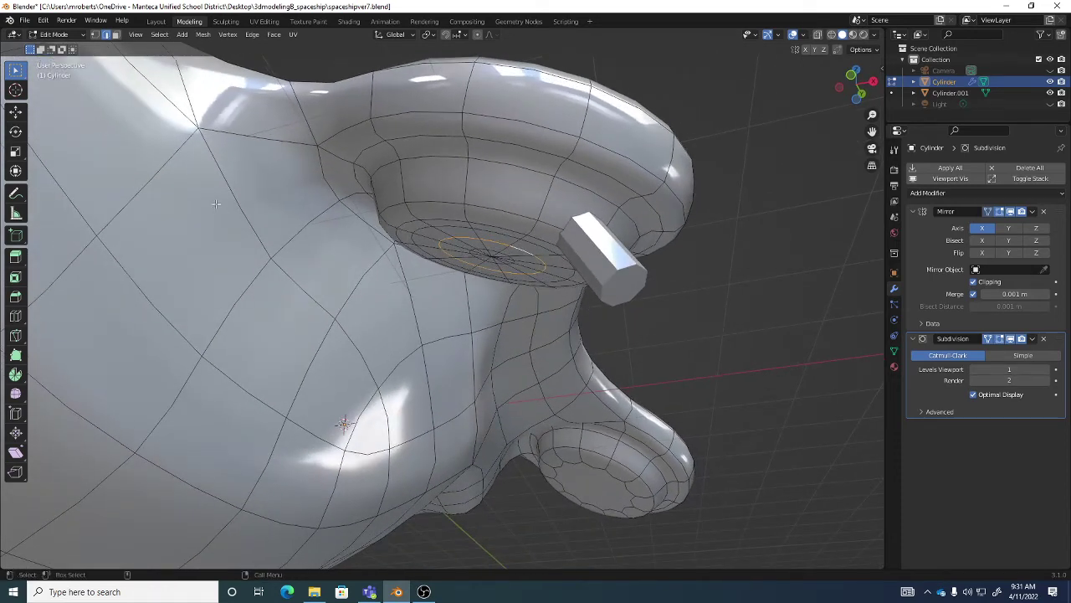
Set the 3D cursor's placement orientation to Geometry and place the cursor at the centre of the front pod's underside
left_click(14, 90)
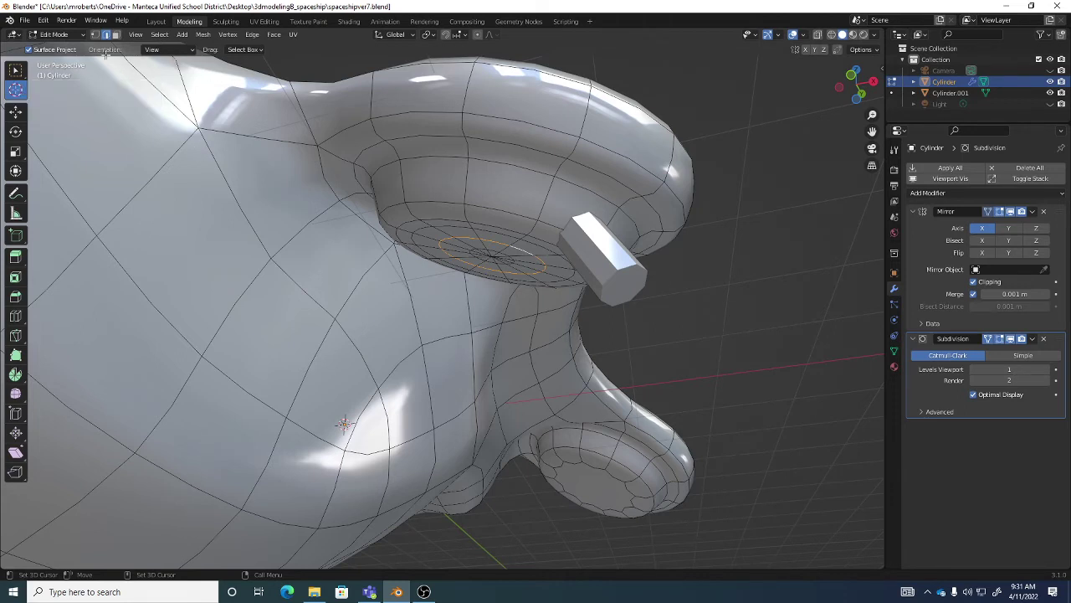
left_click(158, 50)
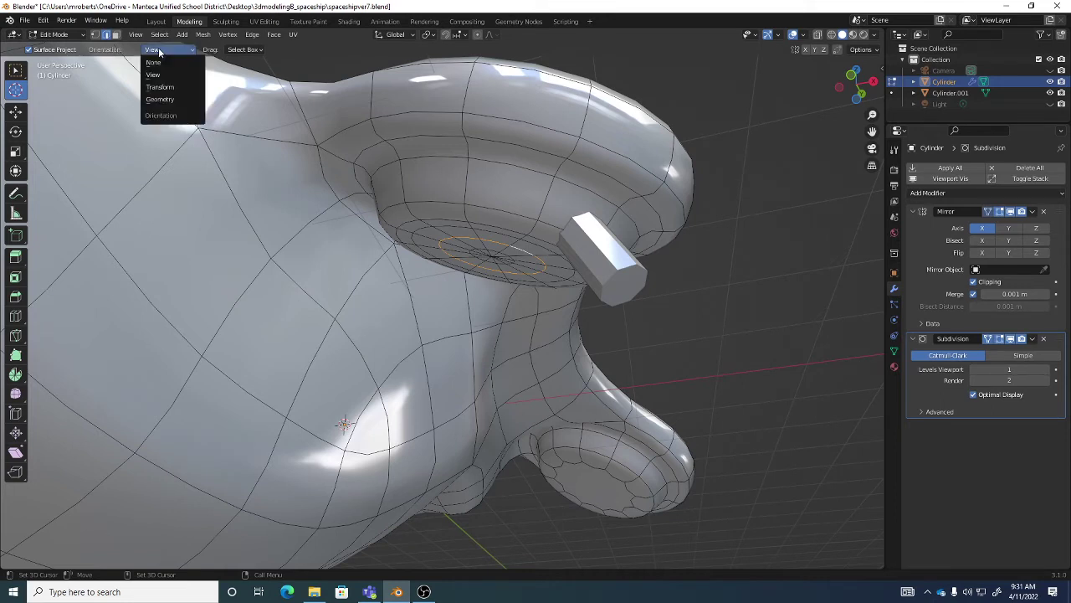
left_click(173, 102)
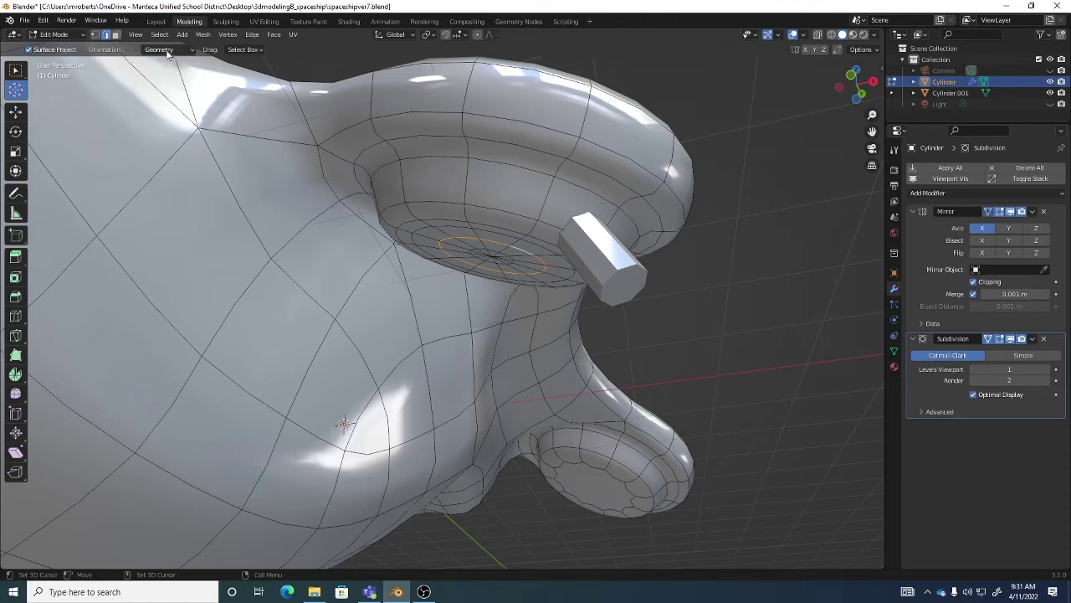
left_click(170, 52)
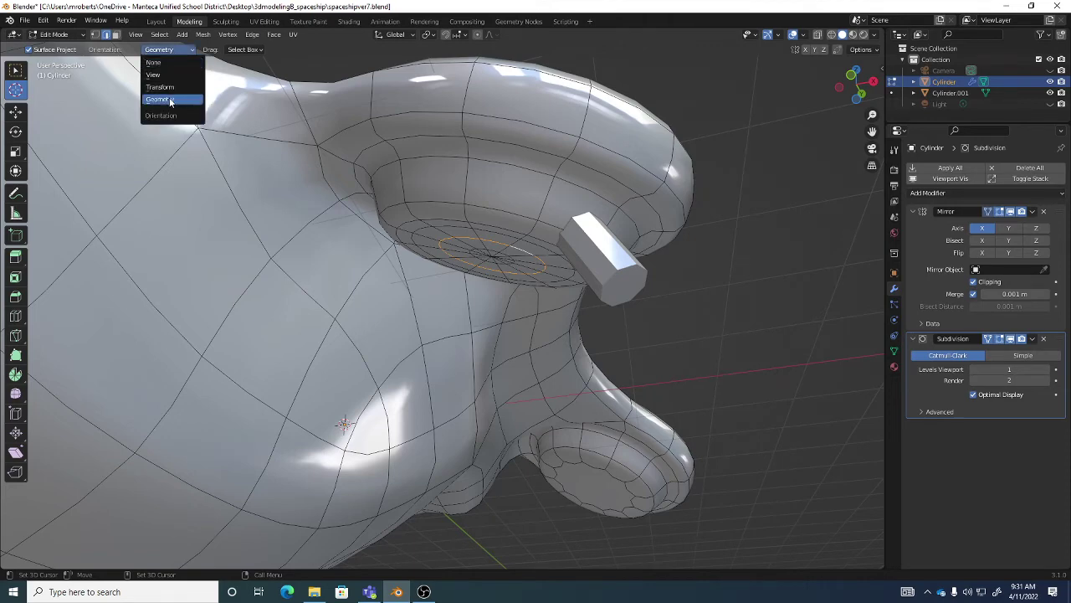
left_click(170, 102)
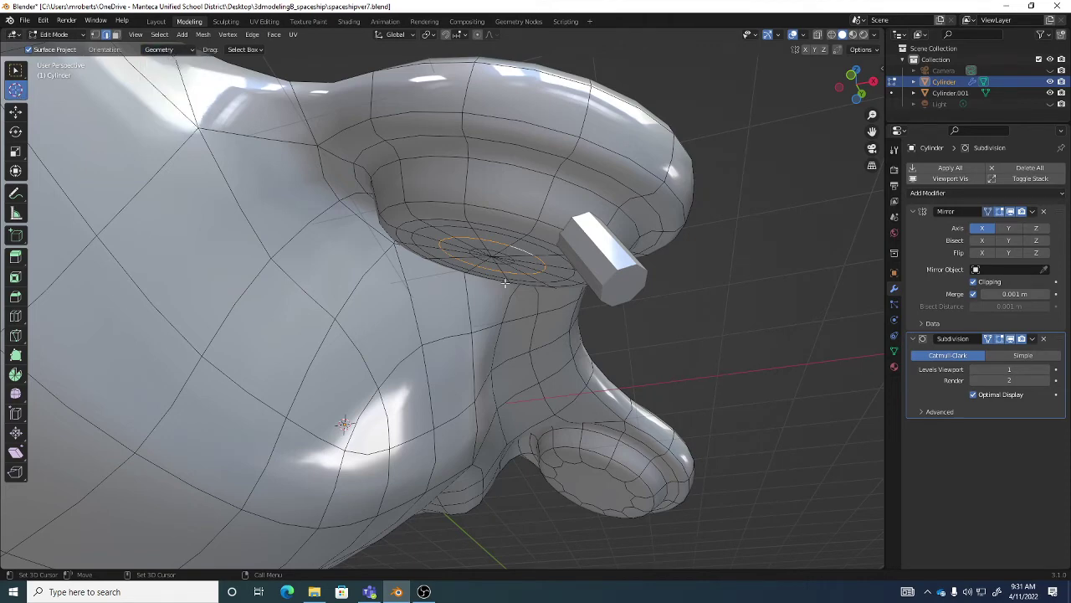
middle_click_drag(518, 305, 517, 238)
key("g")
left_click(498, 254)
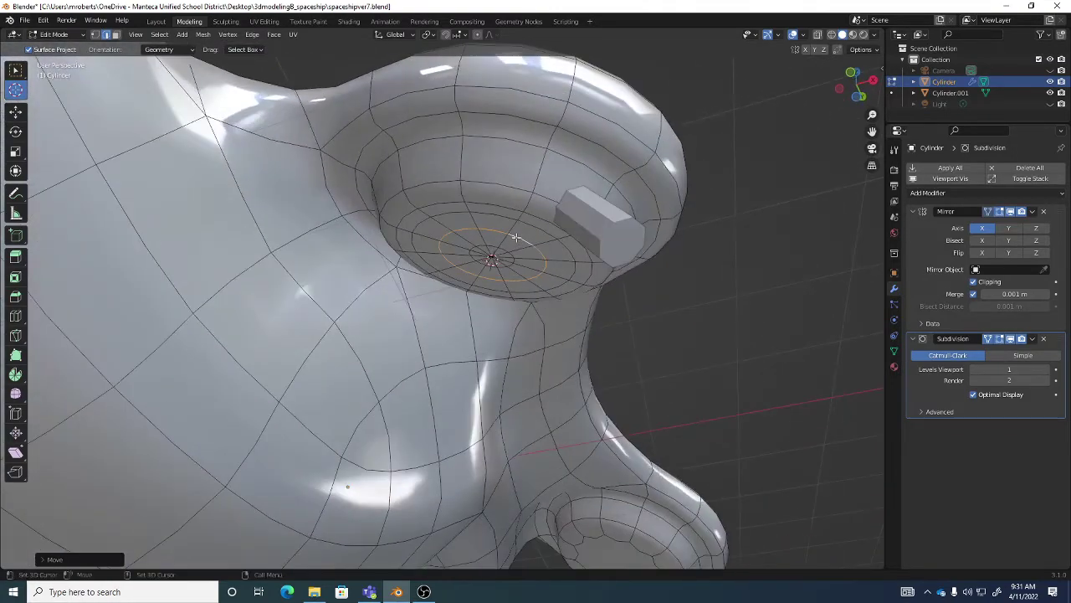
Snap the 3D cursor to the middle of the selected edge loop on the pod's underside
left_click(203, 34)
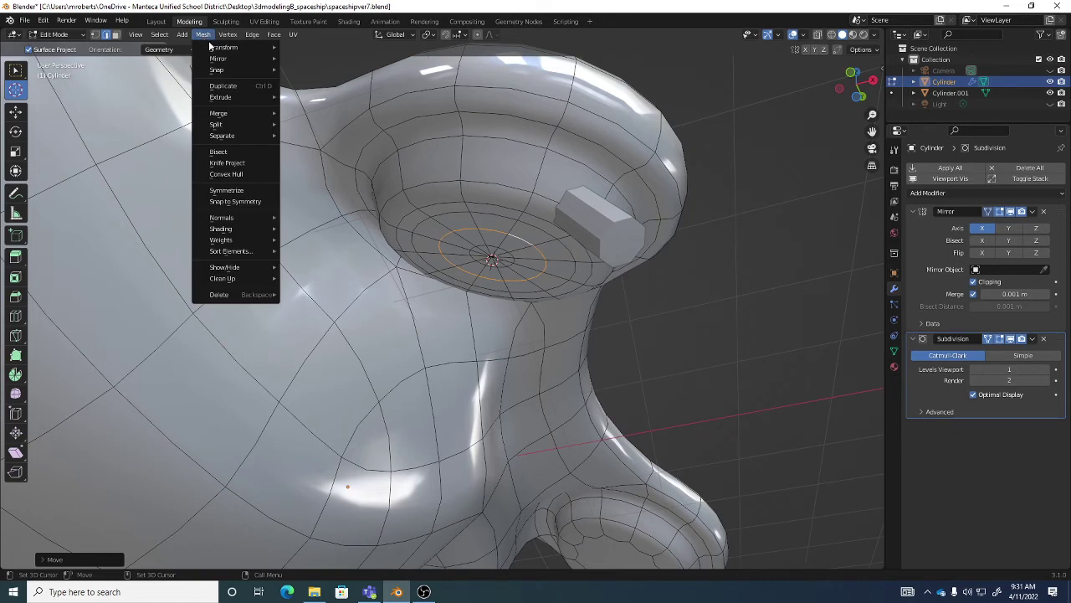
mouse_move(219, 72)
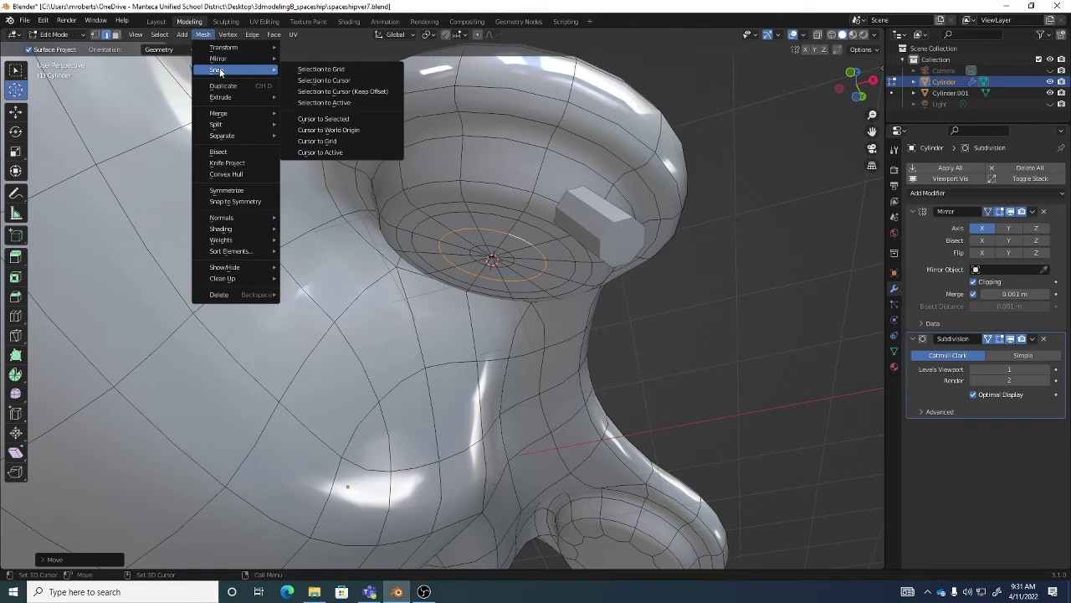
left_click(350, 120)
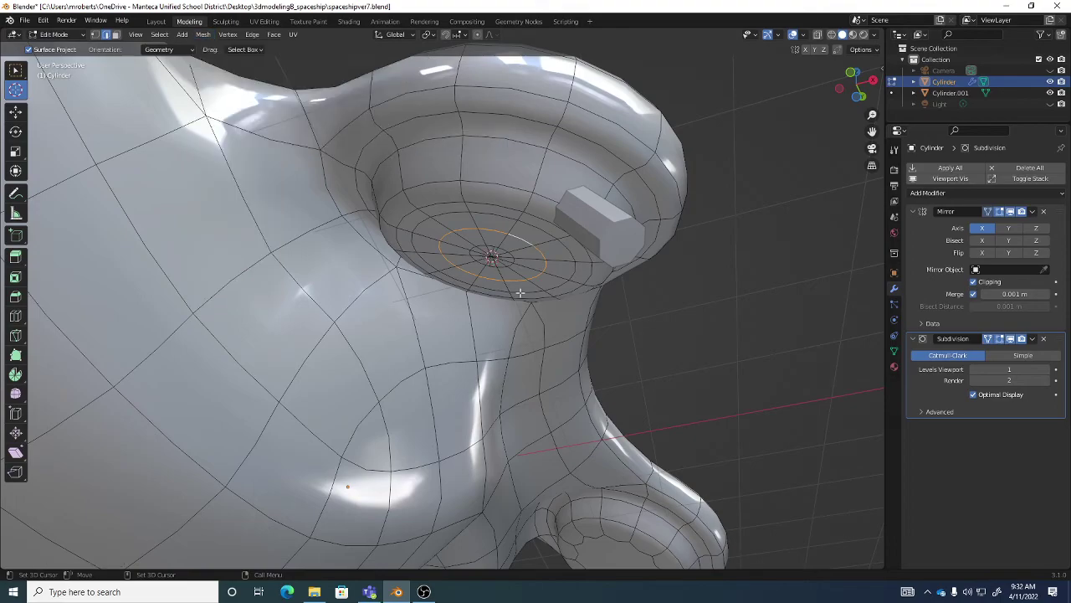
middle_click_drag(566, 292, 492, 324)
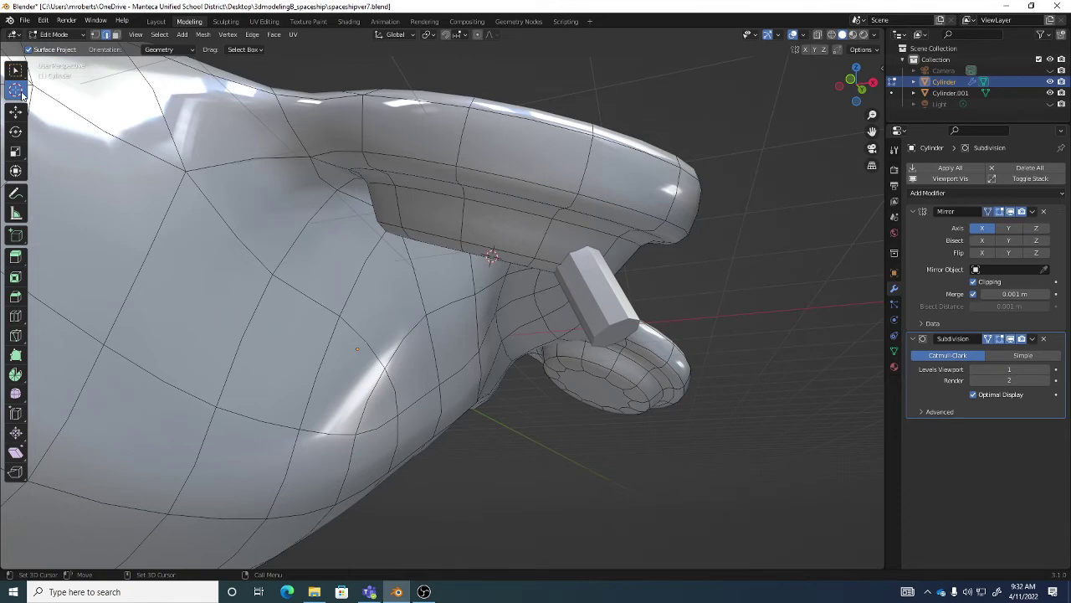
left_click(171, 50)
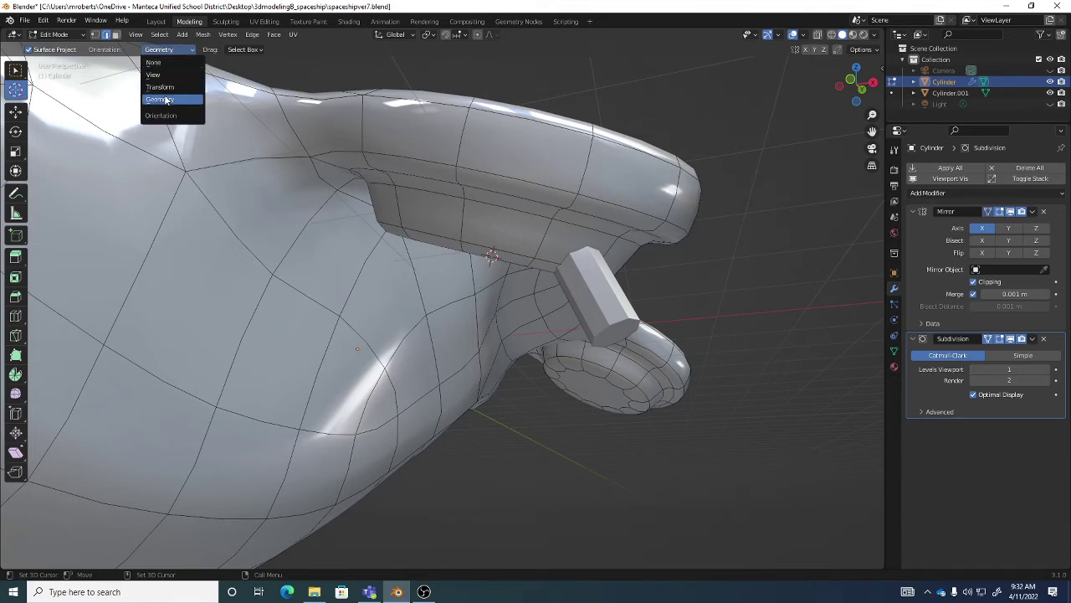
middle_click_drag(534, 326, 501, 220)
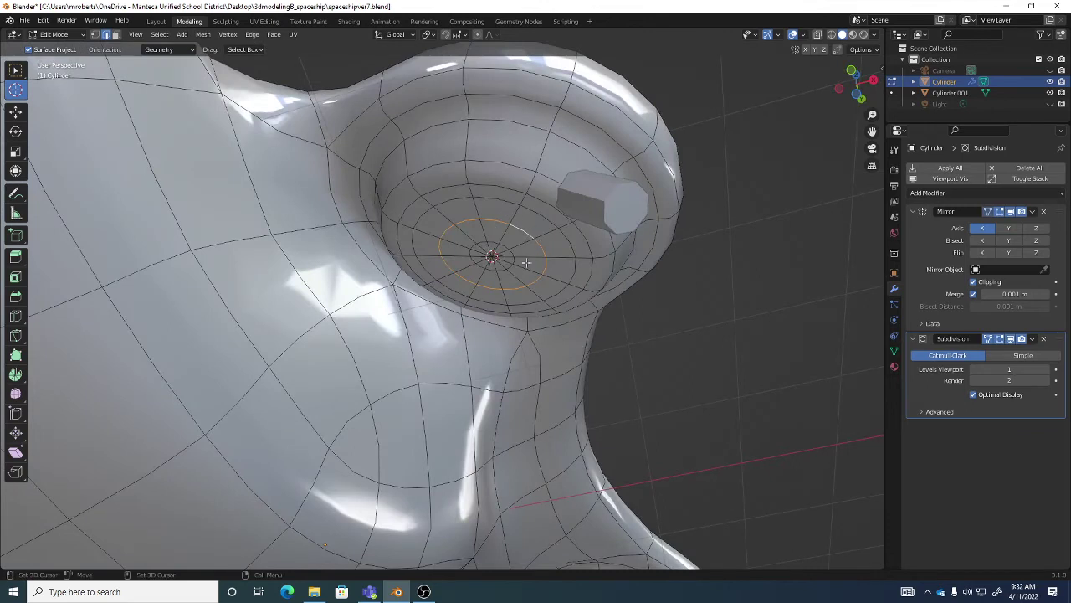
left_click(202, 35)
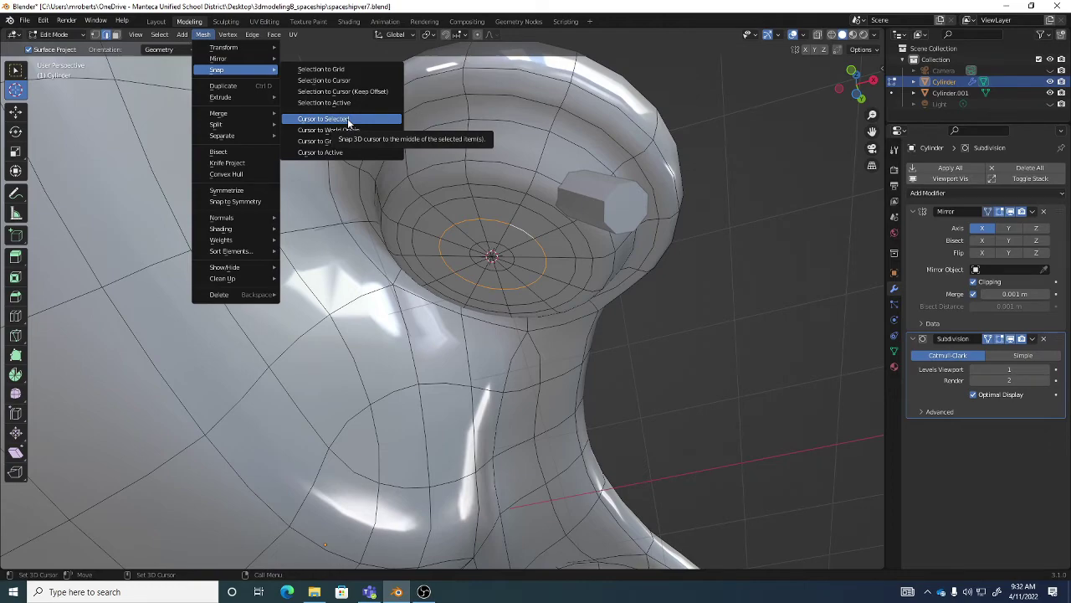
left_click(348, 121)
middle_click_drag(531, 273, 532, 234)
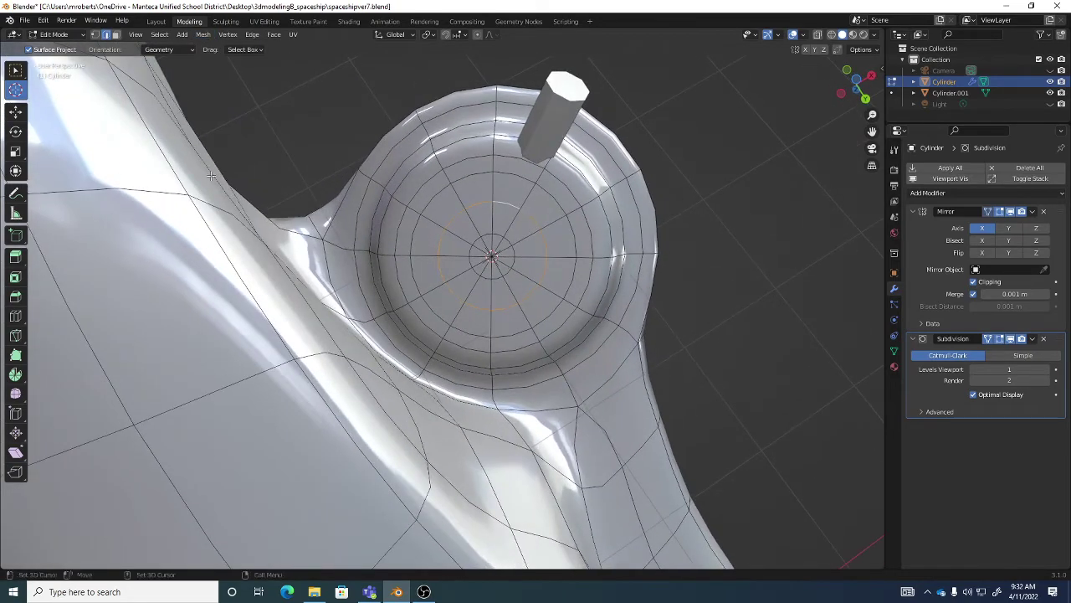
Leave Edit Mode on the spaceship body and select the small eight-sided cylinder
left_click(15, 71)
middle_click_drag(381, 221, 527, 284)
key("Tab")
left_click(592, 329)
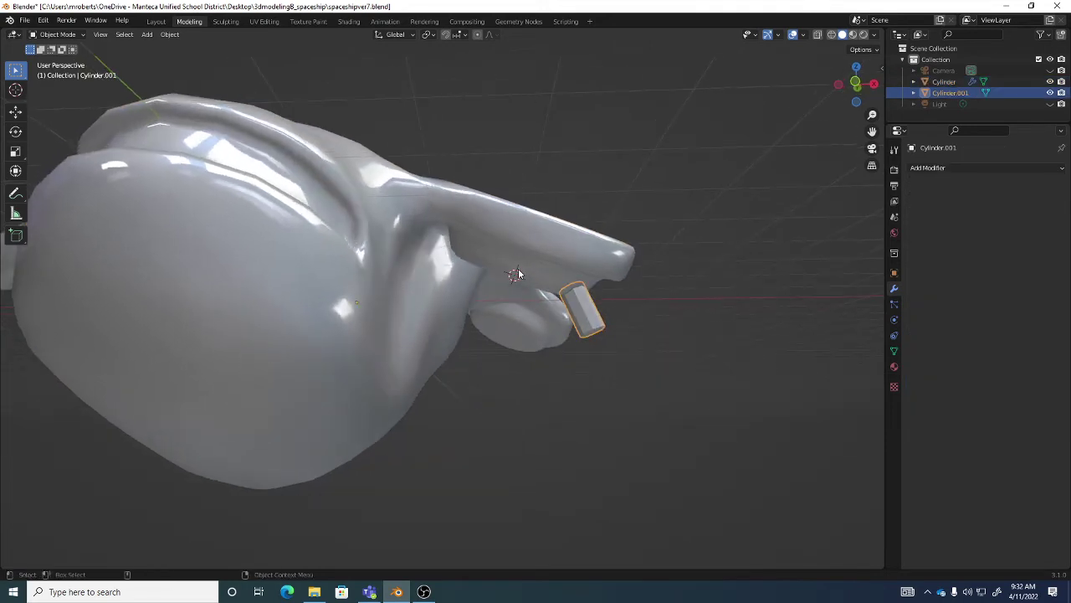
middle_click_drag(514, 276, 578, 271)
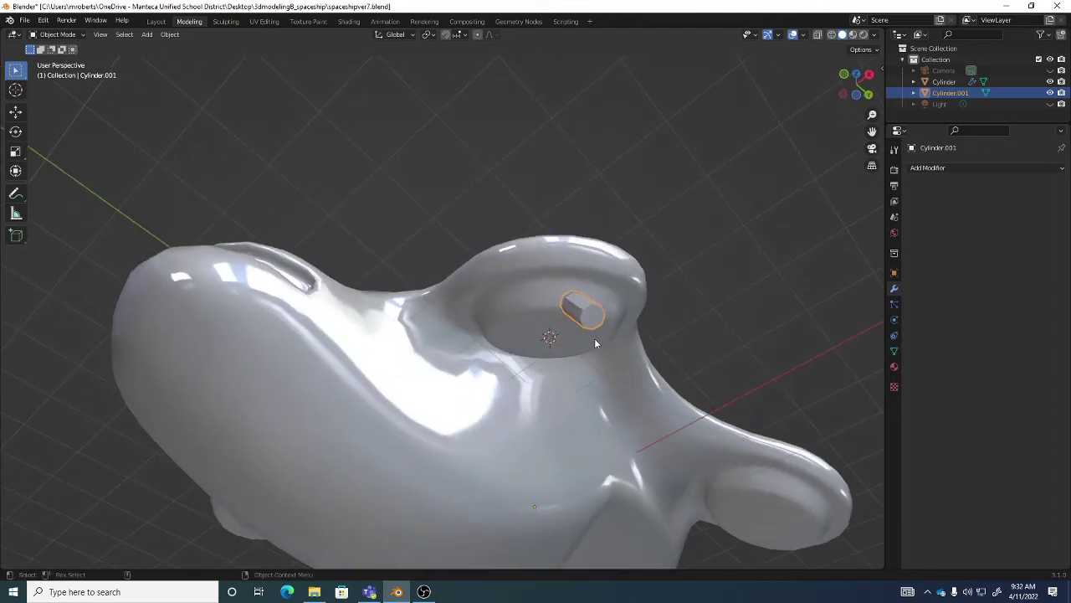
Enter Edit Mode on the small cylinder and select all of its geometry
key("Tab")
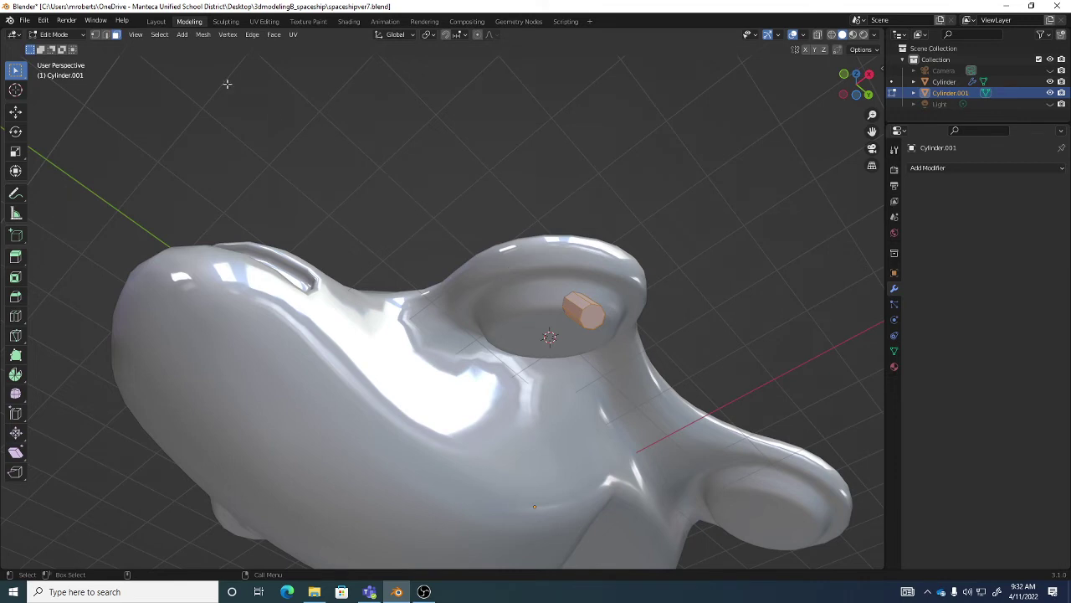
left_click(159, 35)
left_click(165, 48)
middle_click_drag(459, 248, 445, 269)
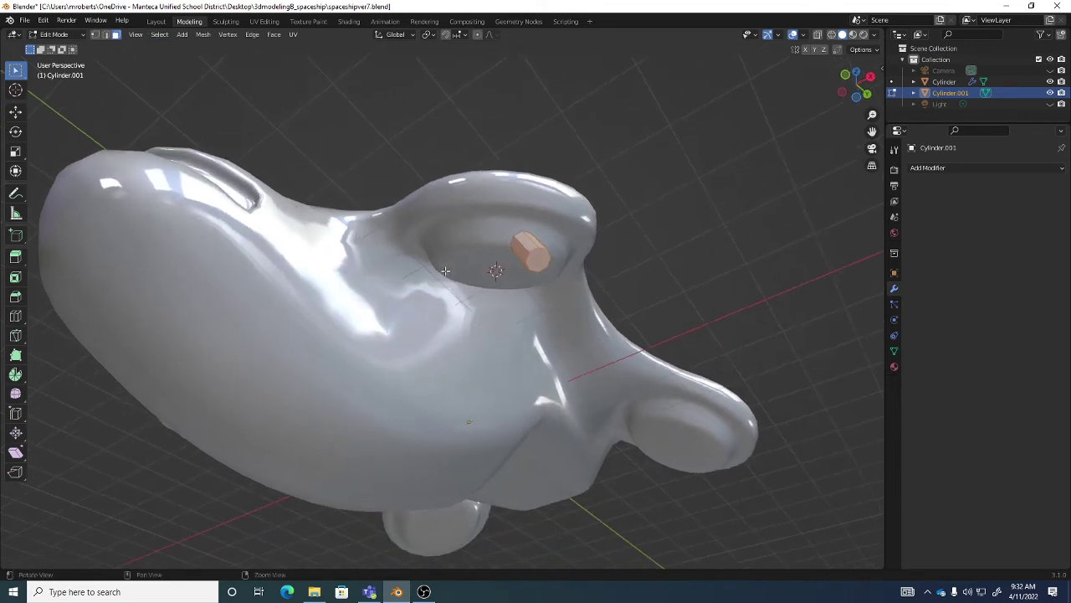
Activate the Spin Duplicates tool for the selected cylinder
left_click(17, 376)
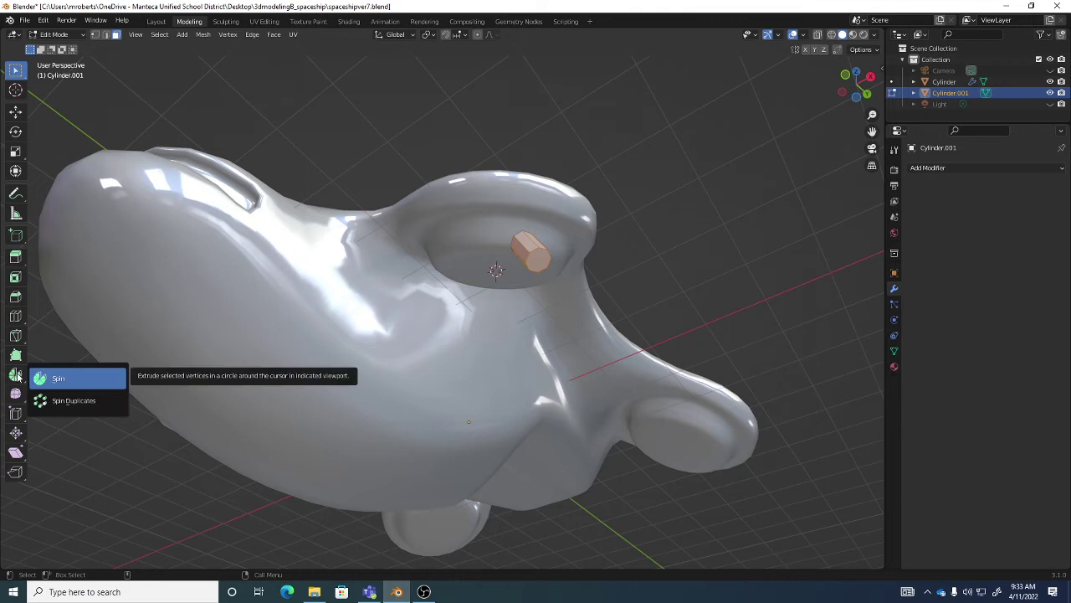
left_click(74, 401)
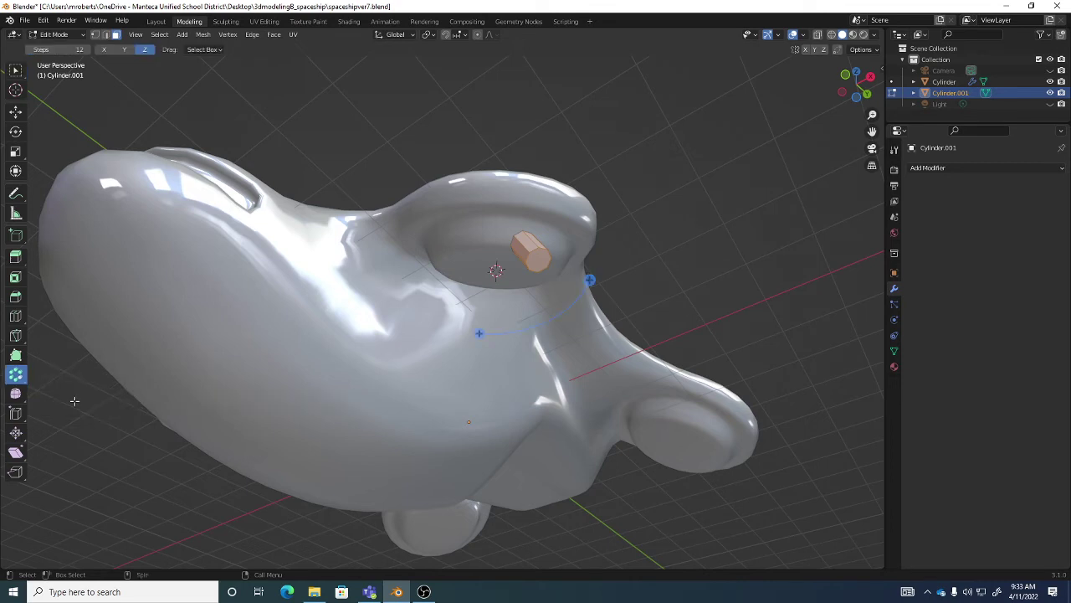
middle_click_drag(371, 374, 497, 330)
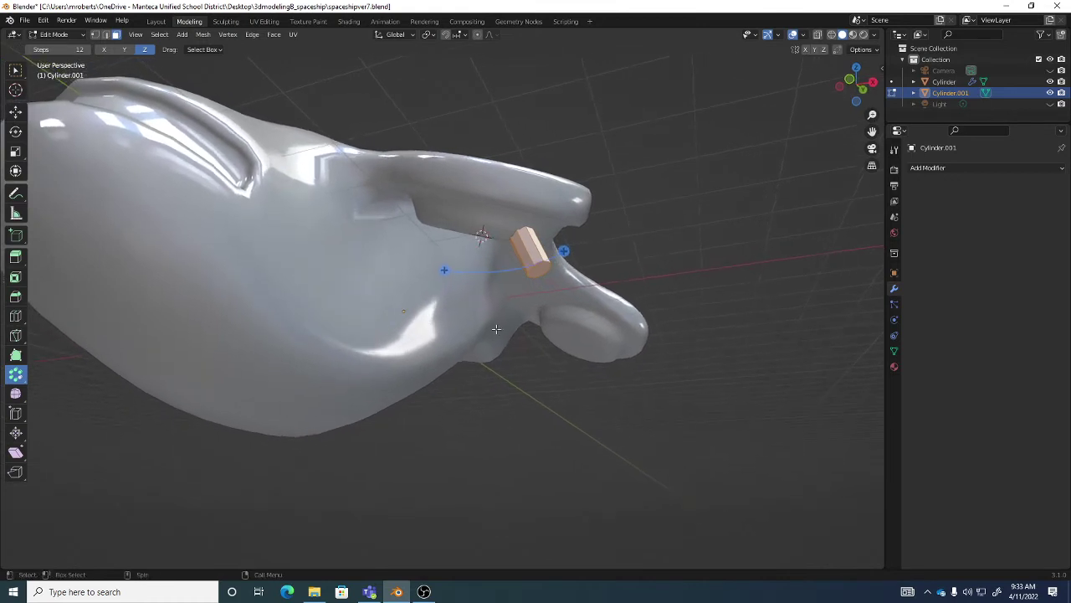
Set the transform orientation to Cursor and the transform pivot point to 3D Cursor
left_click(405, 35)
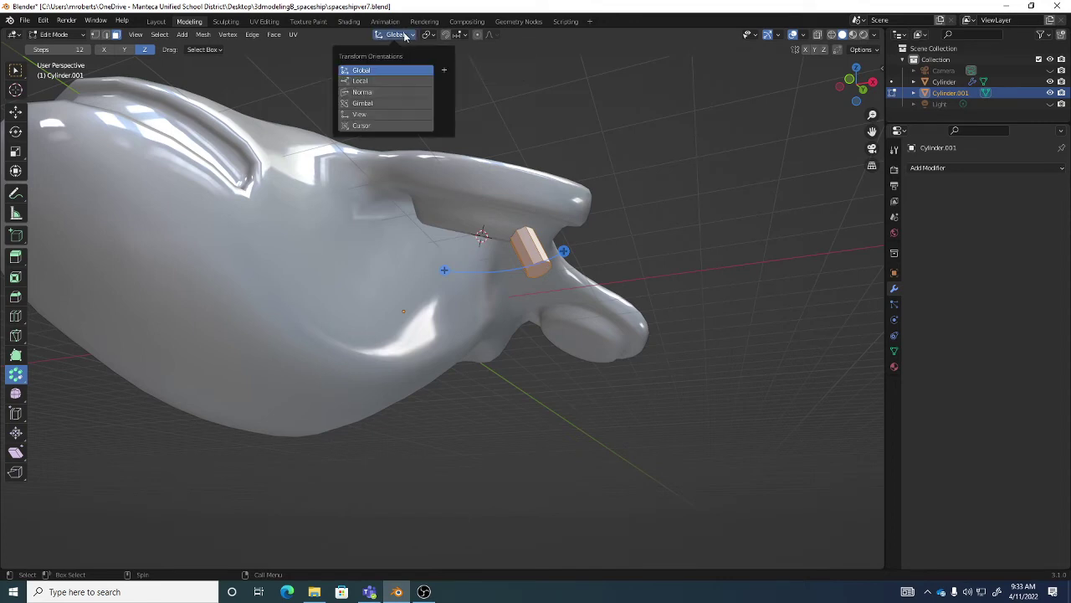
left_click(364, 125)
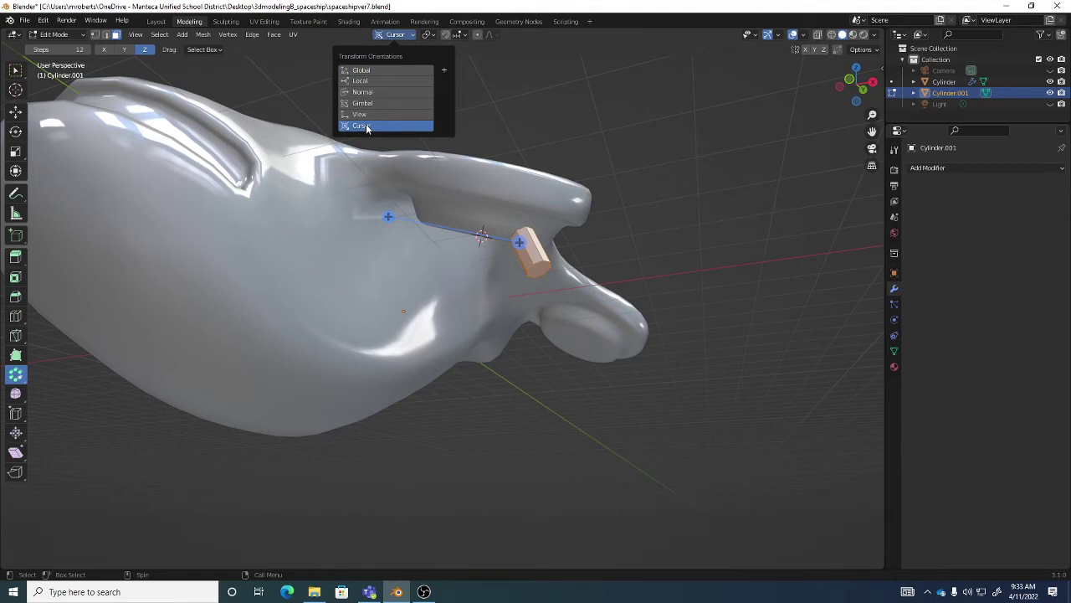
left_click(428, 35)
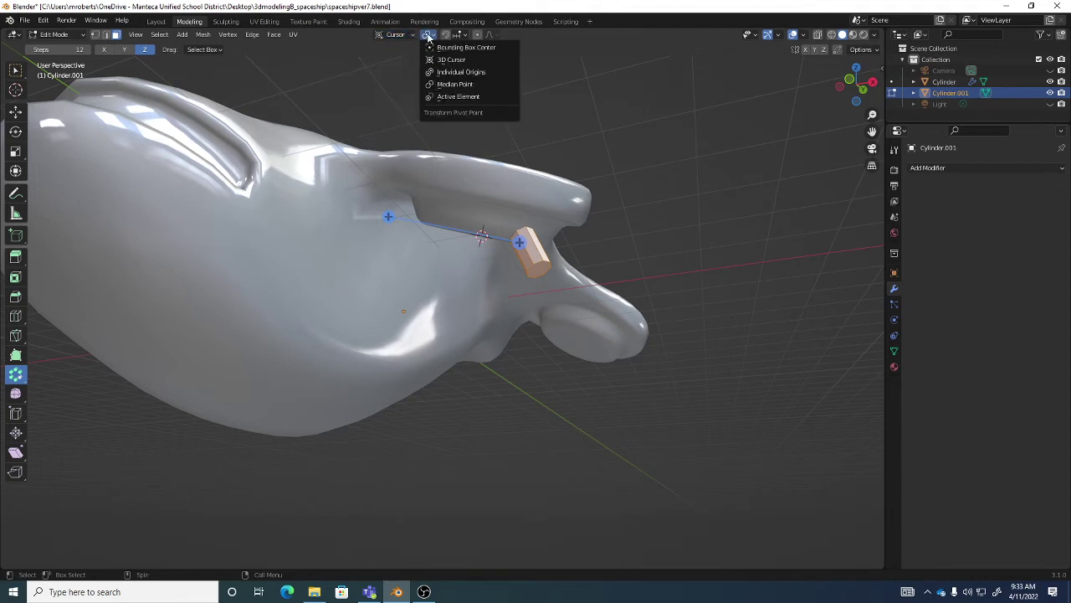
left_click(441, 60)
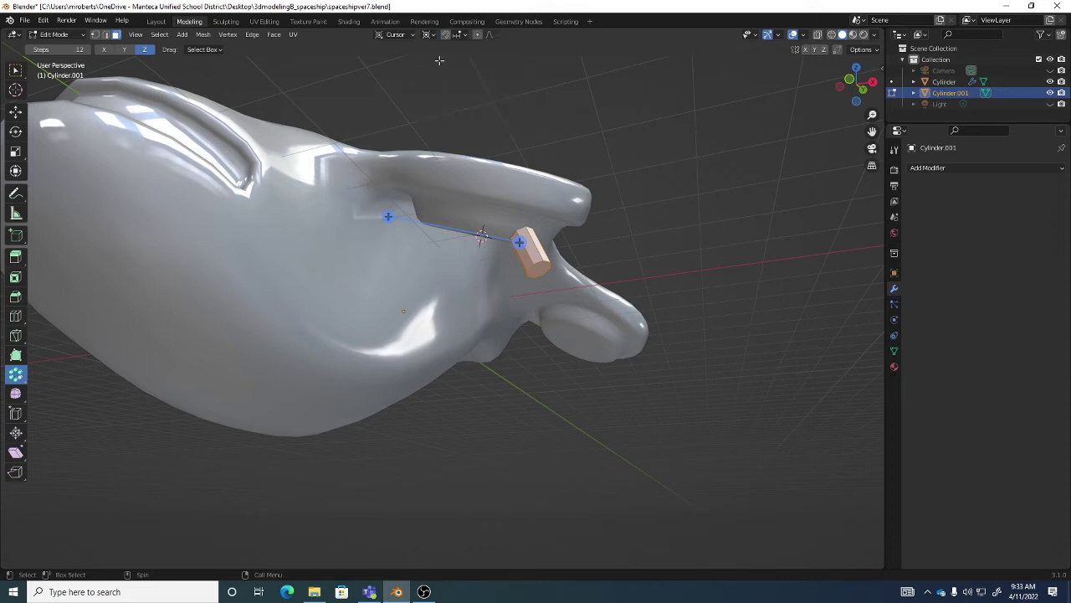
middle_click_drag(452, 92, 485, 175)
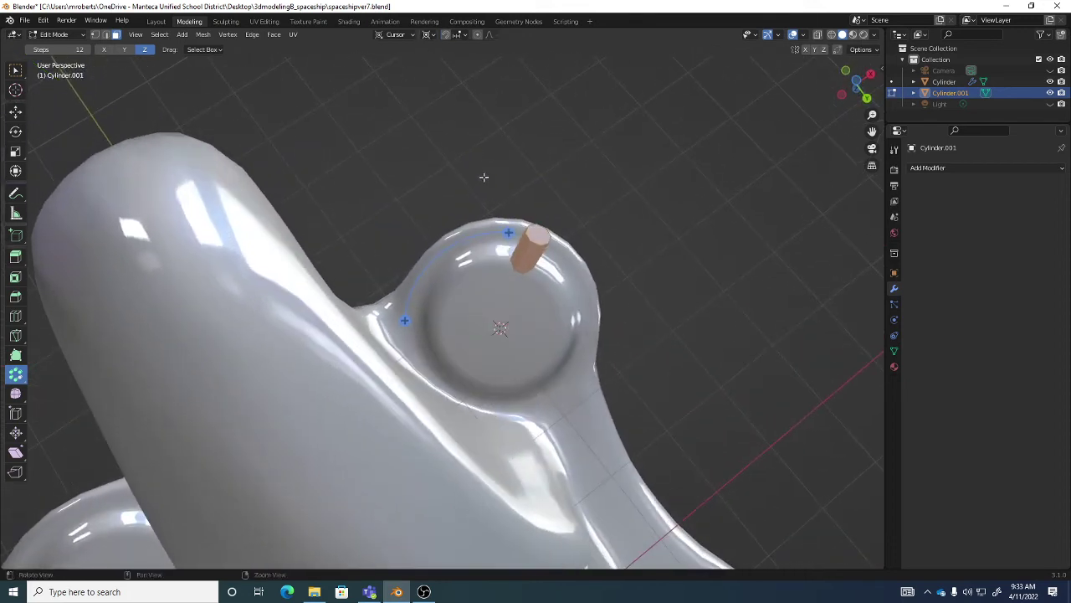
left_click(396, 35)
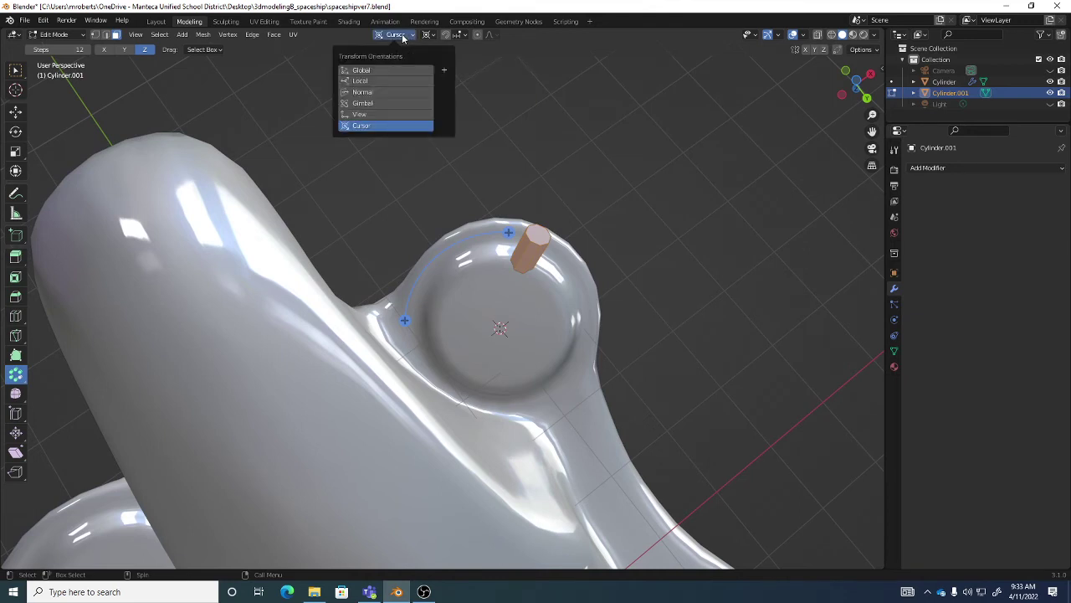
left_click(426, 35)
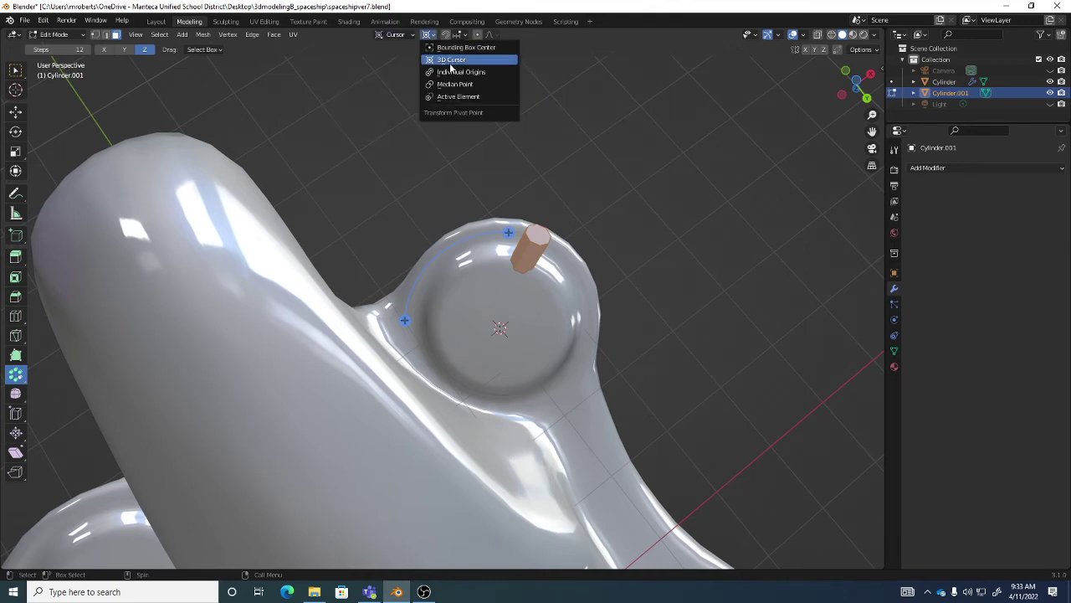
left_click(451, 61)
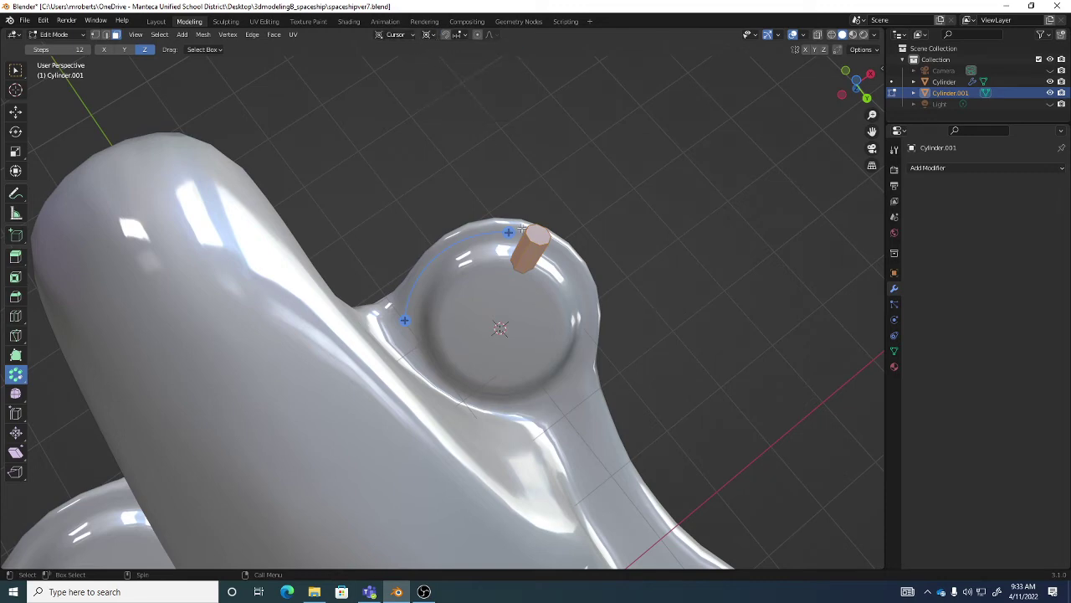
Spin the small cylinder about 175° around the 3D cursor in 12 steps along the pod's underside
middle_click_drag(522, 227, 498, 254)
left_click_drag(499, 255, 570, 308)
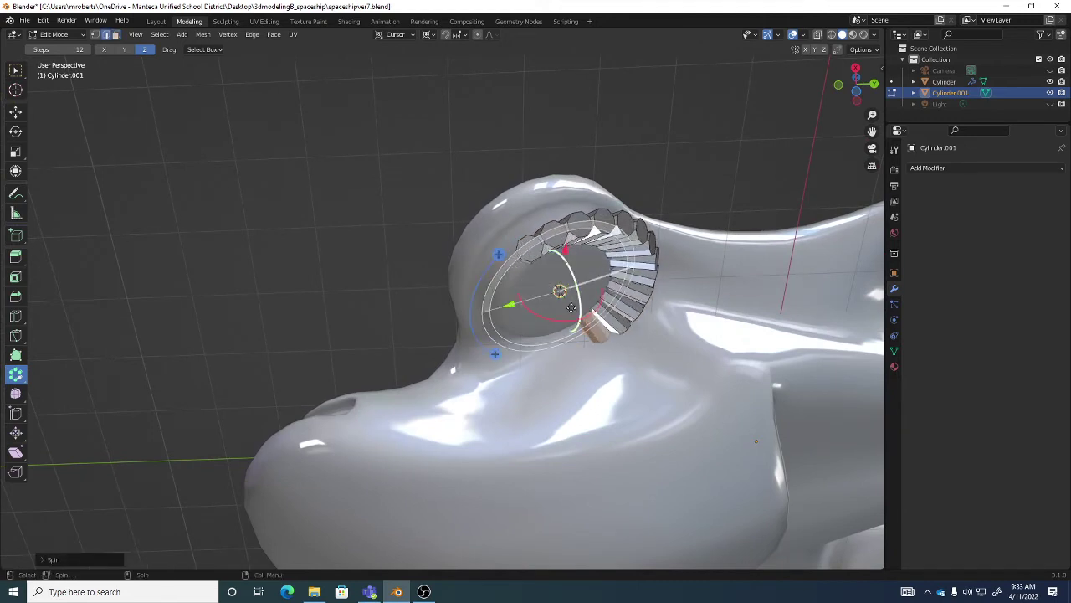
Turn on Use Duplicates for the spin and set its angle to 360°
left_click(82, 563)
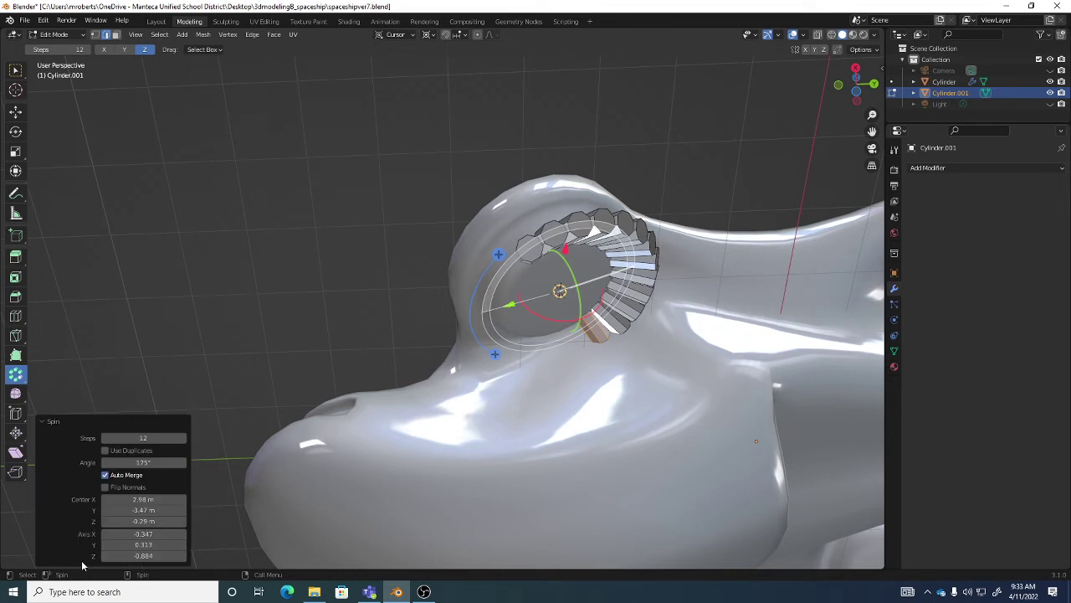
left_click(106, 451)
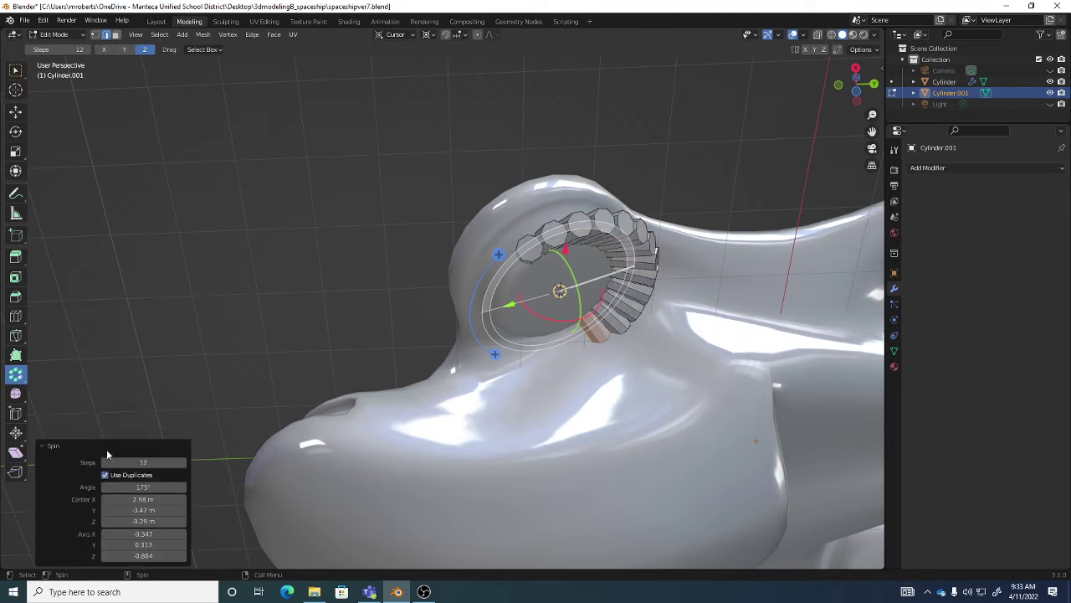
left_click(144, 486)
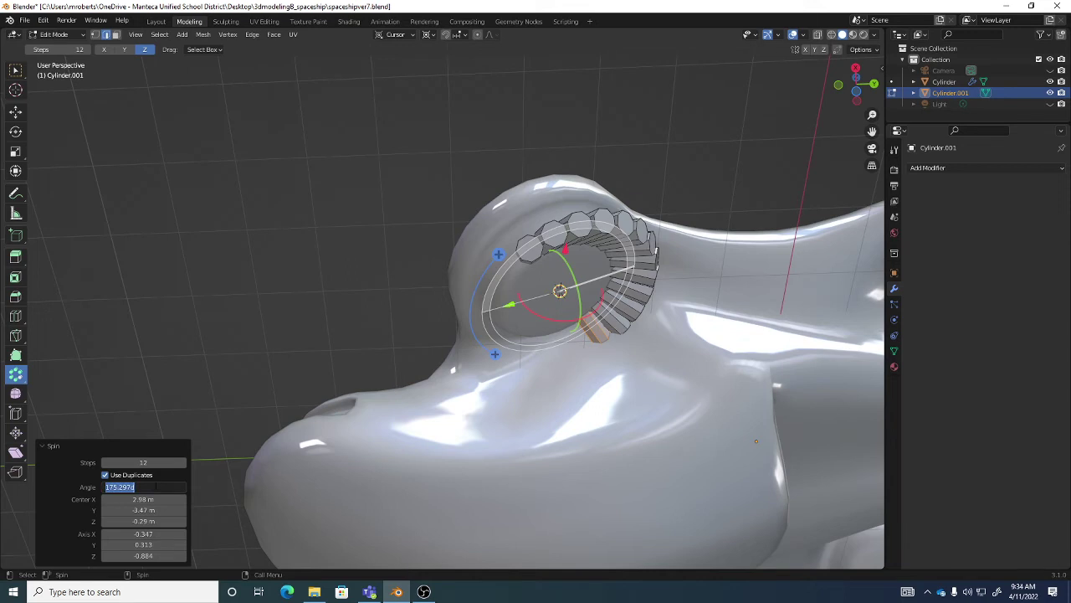
type("360")
key("Return")
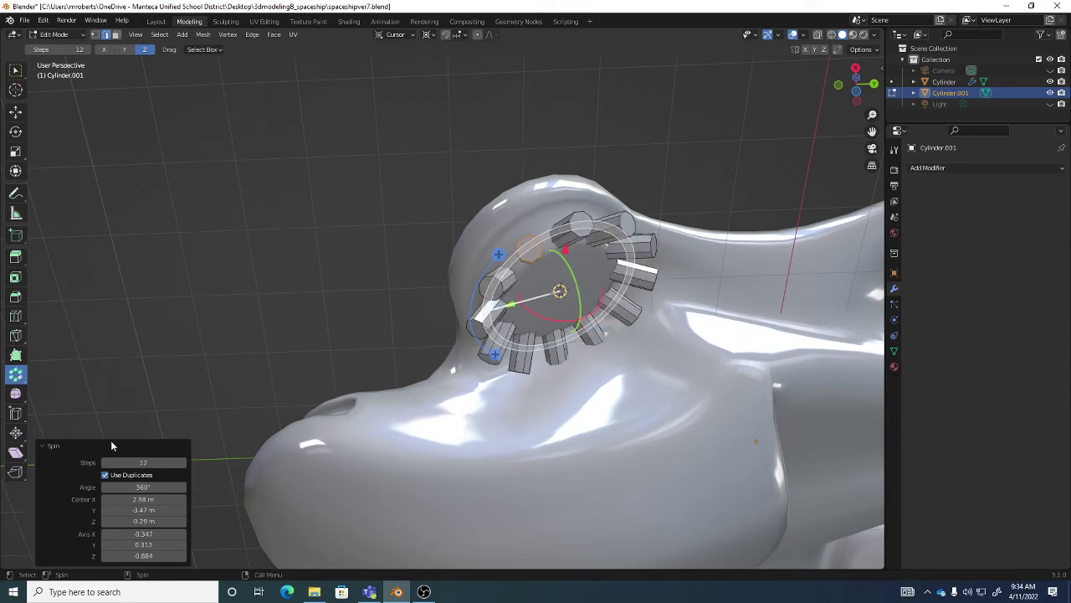
Reduce the number of spin steps to 10 for the ring of cylinders
middle_click_drag(503, 368, 395, 410)
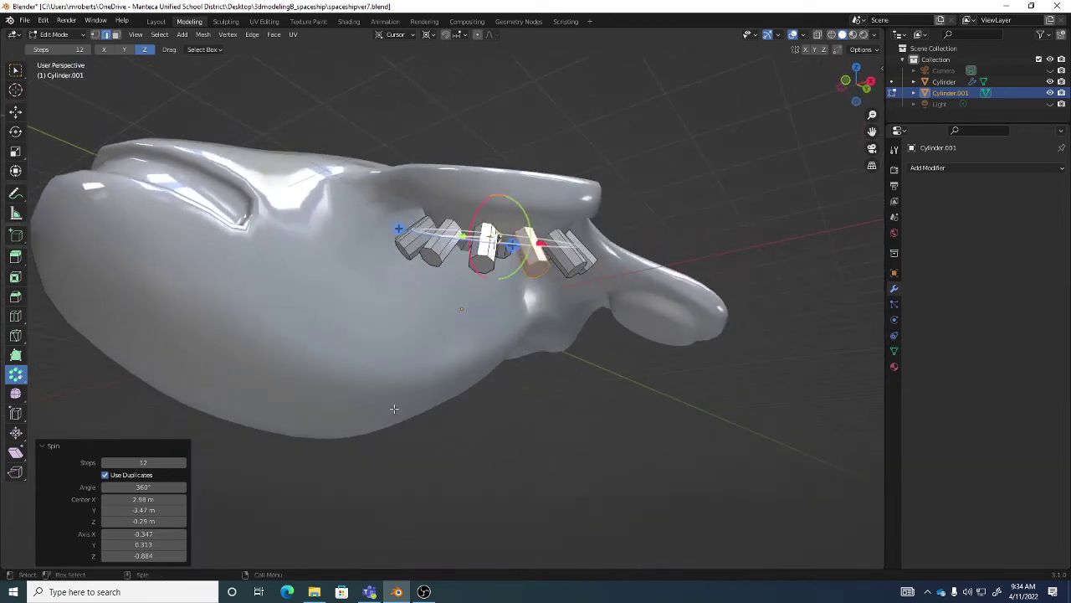
left_click(105, 463)
left_click(106, 463)
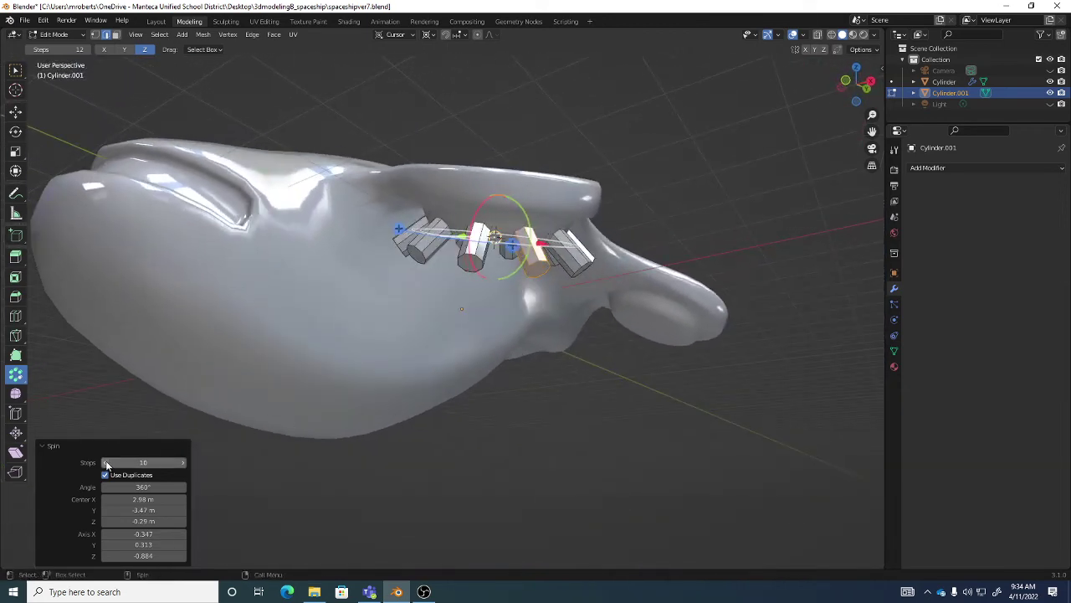
left_click(106, 462)
left_click(106, 463)
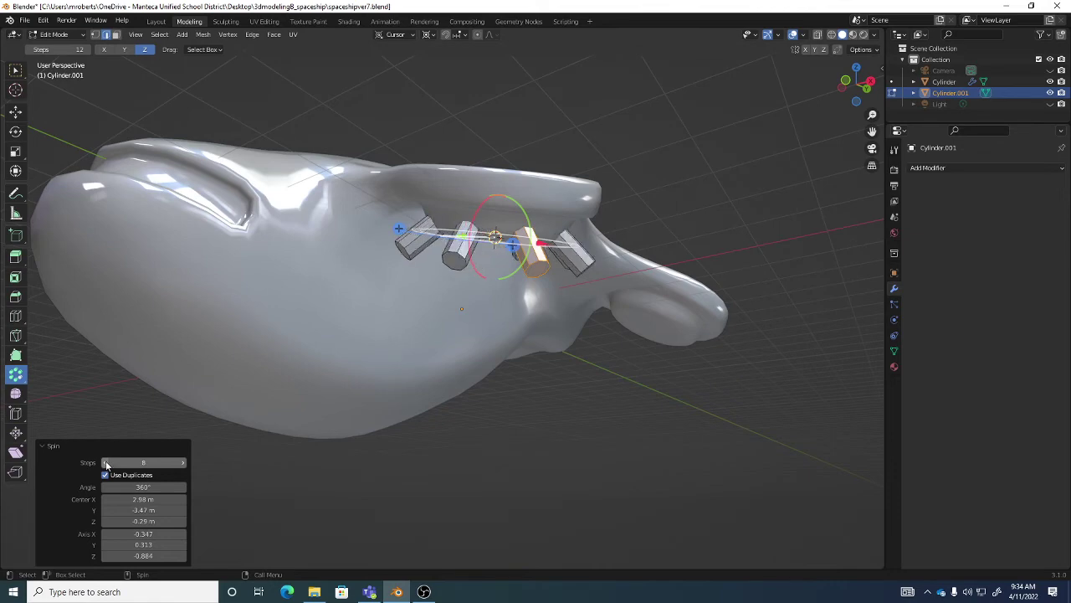
left_click(182, 462)
left_click(182, 463)
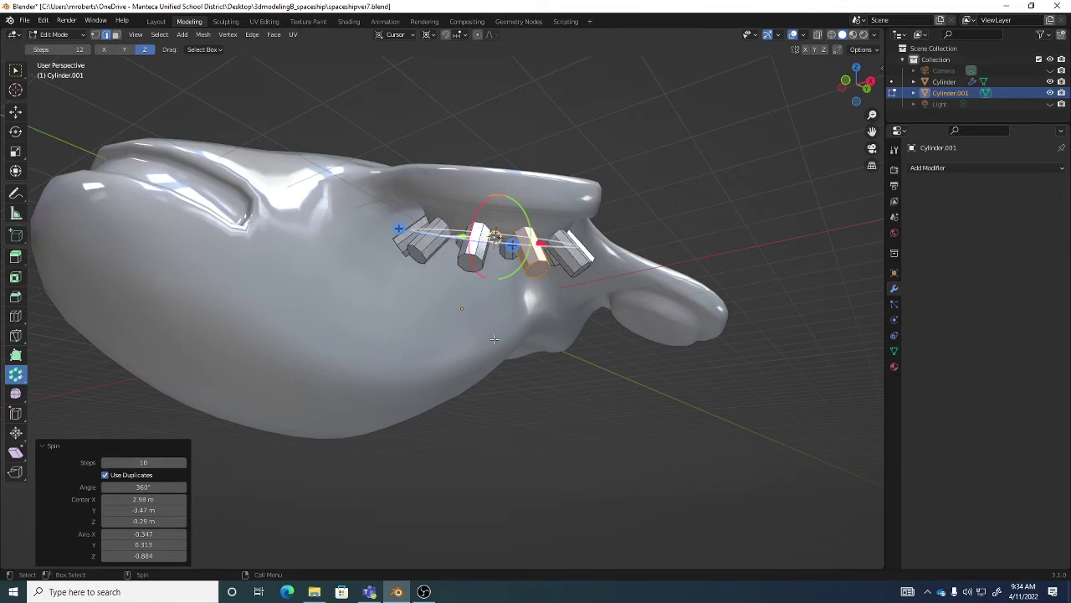
middle_click_drag(534, 348, 616, 355)
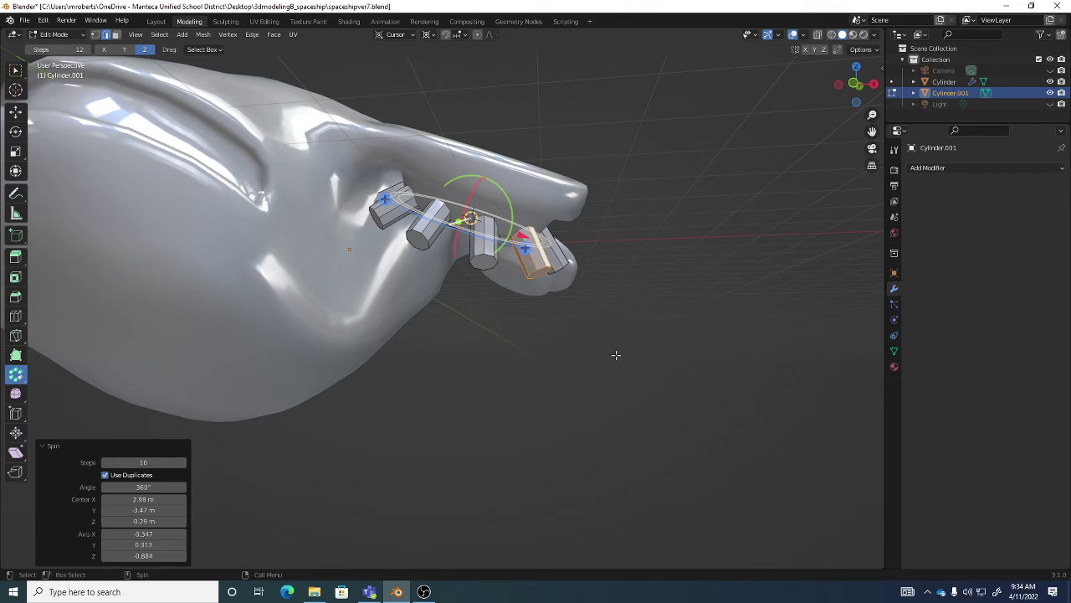
middle_click_drag(616, 355, 637, 293)
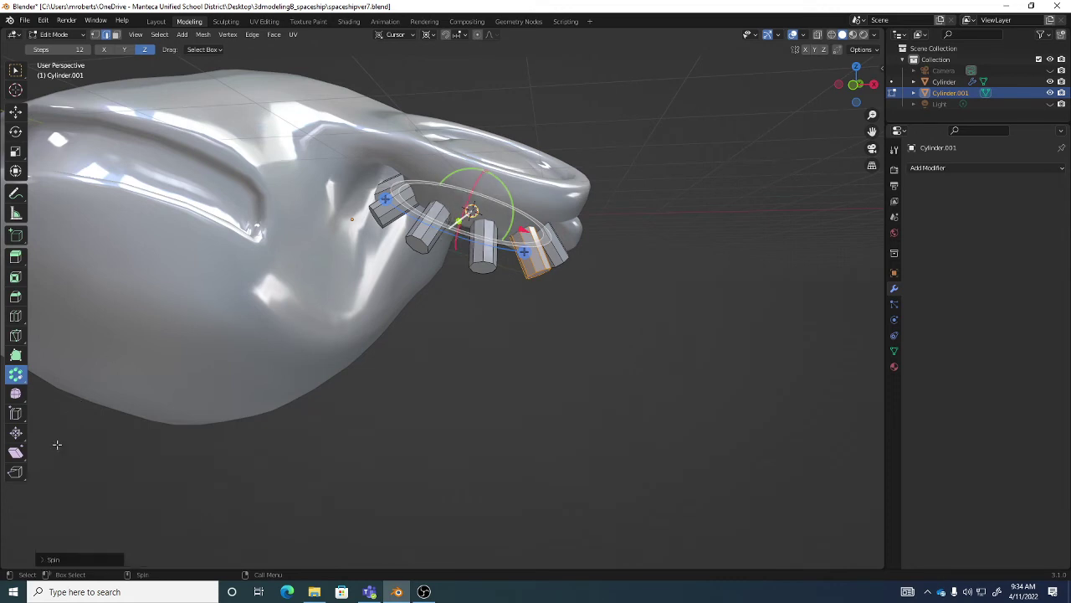
Delete the faces of the still-selected duplicate cylinder that overlaps the original in the ring
middle_click_drag(521, 313, 511, 251)
key("w")
scroll(556, 288, "up", 5)
scroll(535, 277, "down", 4)
scroll(507, 247, "up", 2)
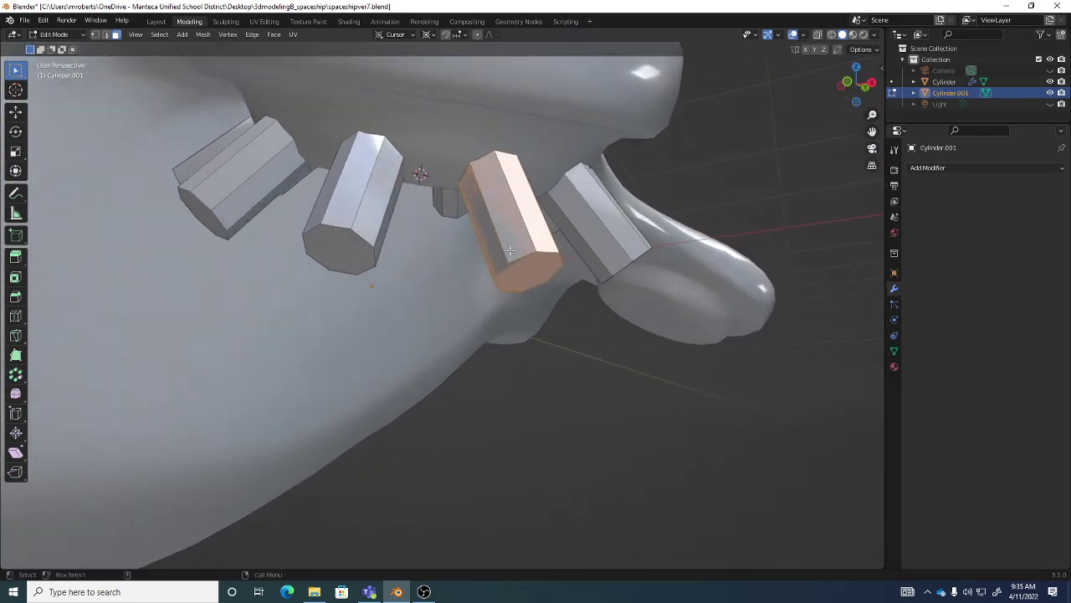
key("x")
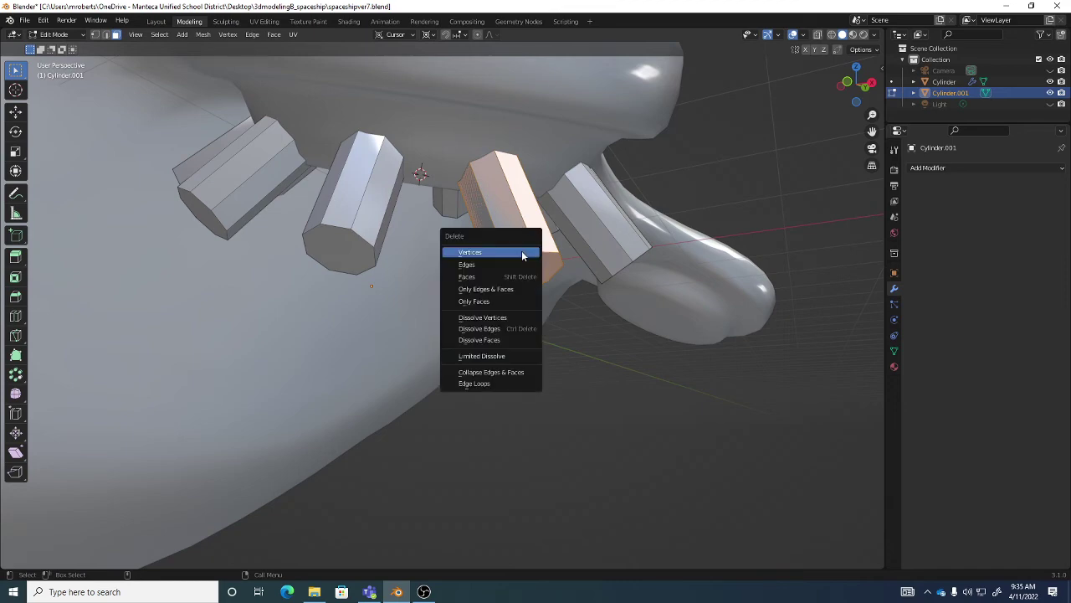
left_click(496, 277)
Select all linked geometry of the four cylinders on the hull-facing side of the ring and delete their faces
middle_click_drag(492, 269, 354, 238)
left_click(352, 240)
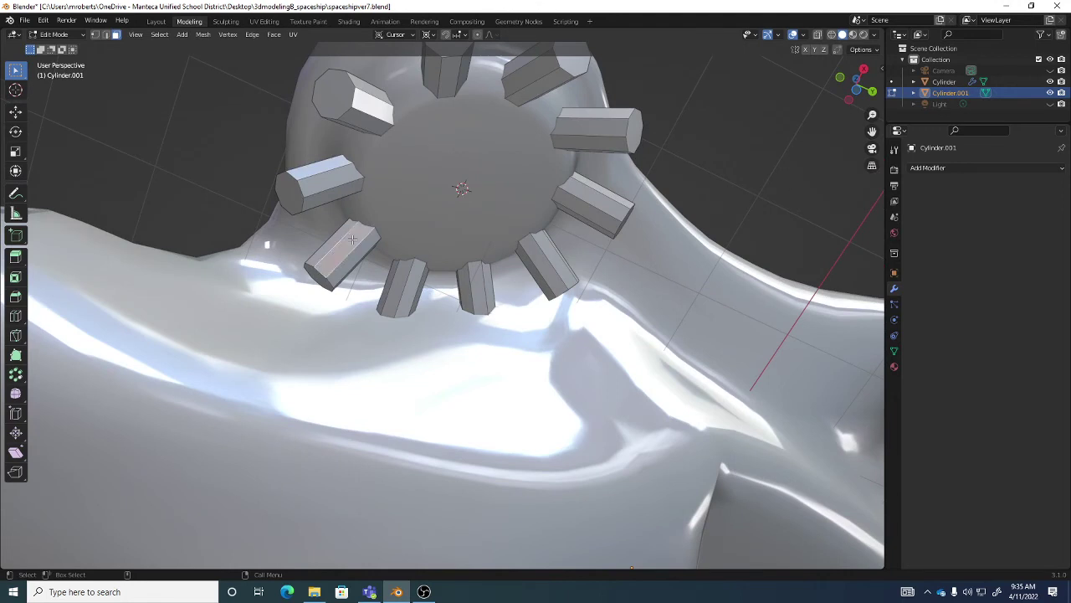
left_click(404, 272, "shift")
left_click(482, 278, "shift")
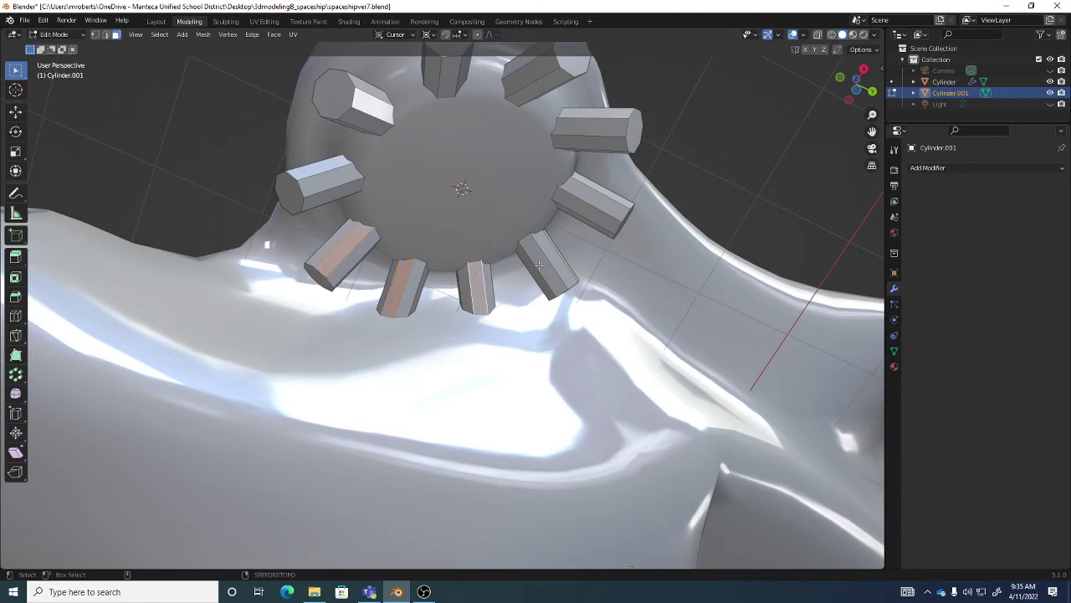
left_click(544, 264, "shift")
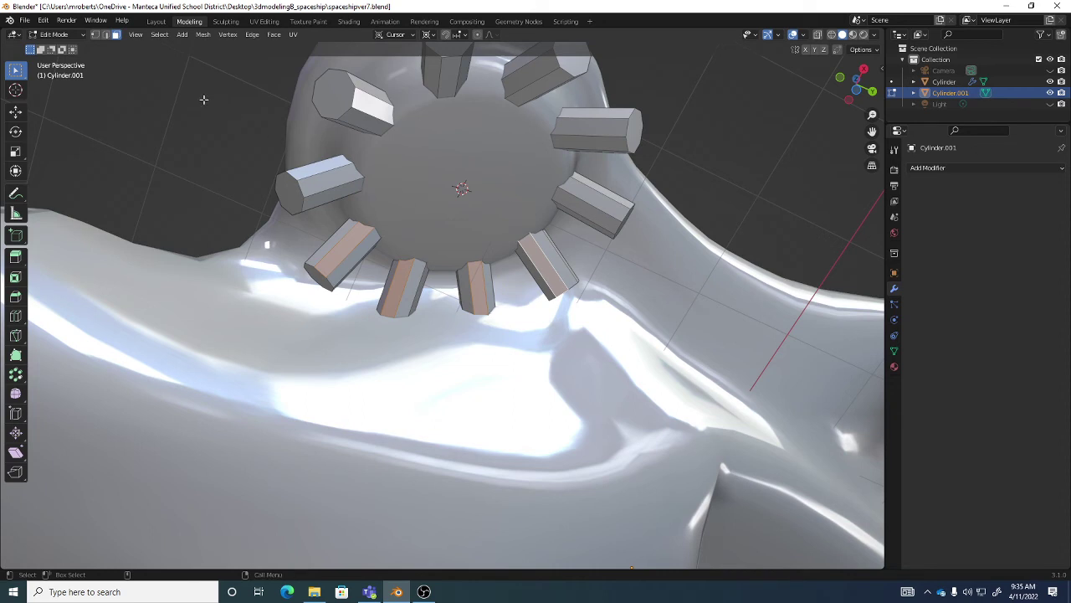
left_click(159, 34)
mouse_move(197, 232)
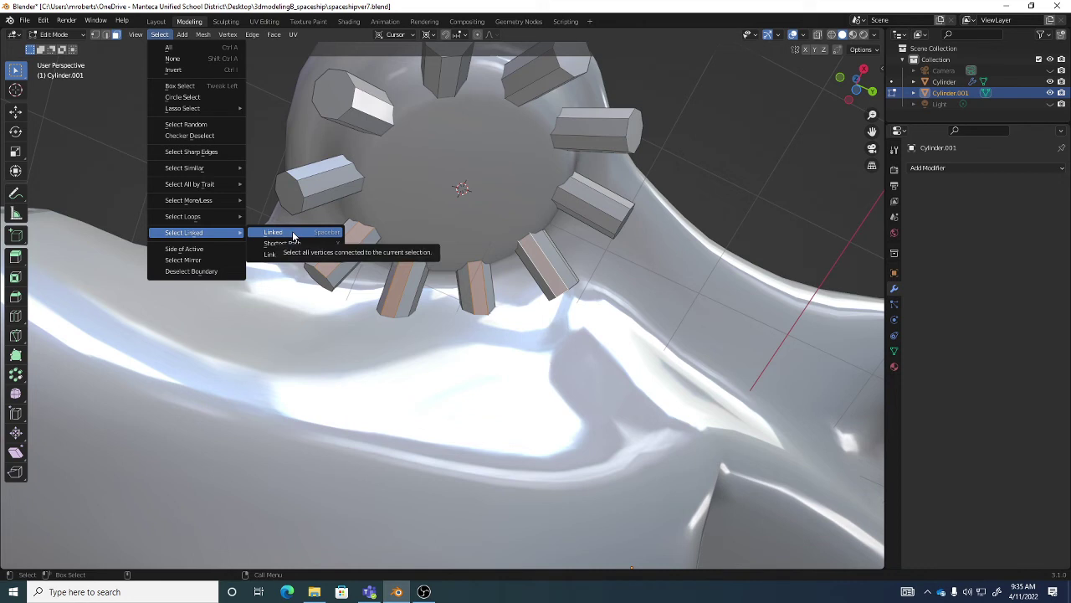
left_click(292, 233)
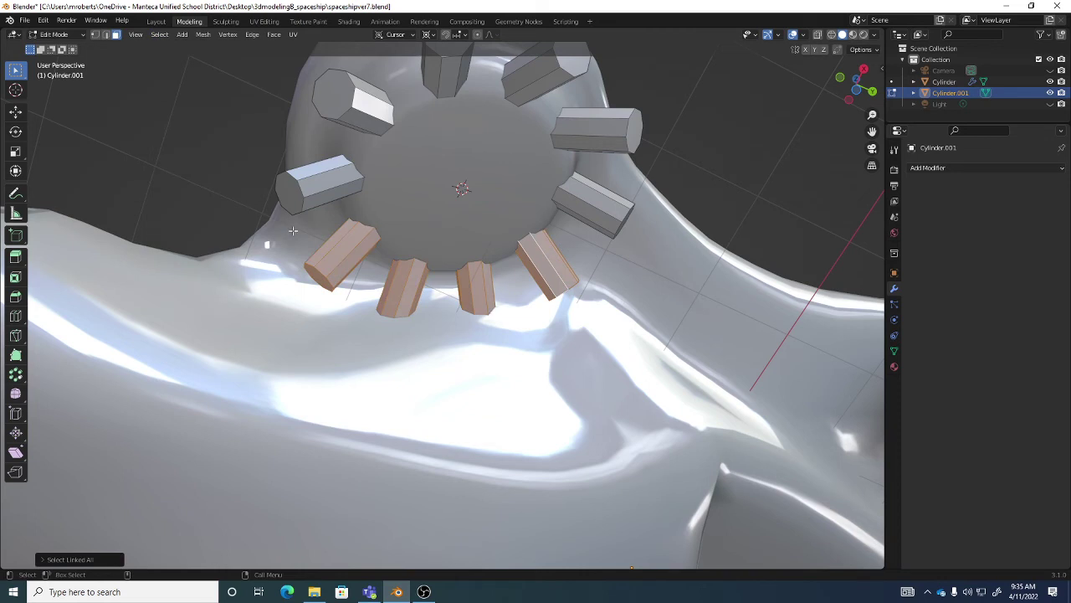
key("x")
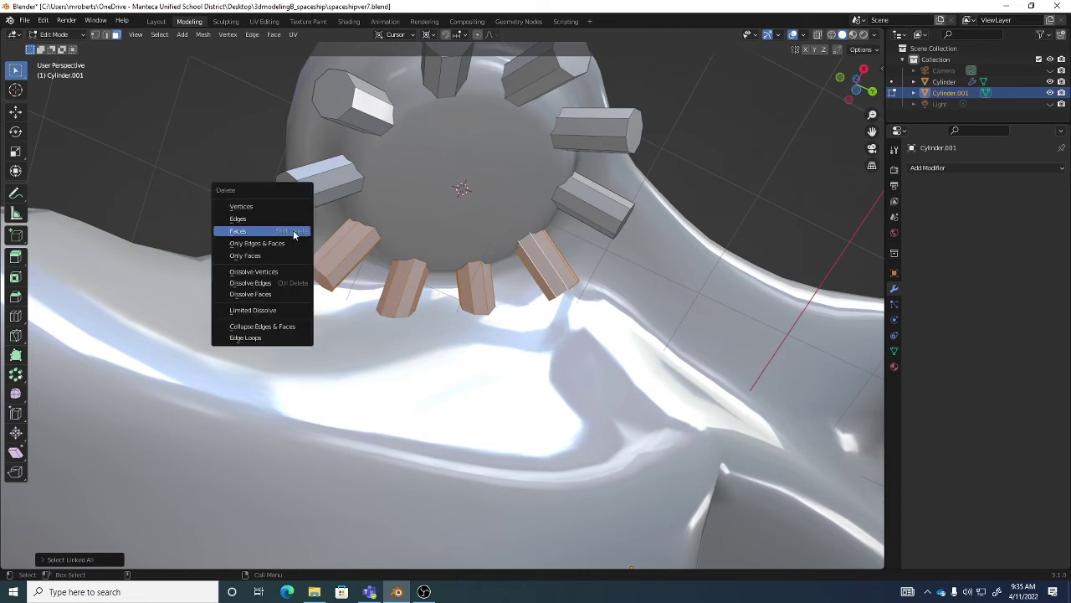
left_click(294, 234)
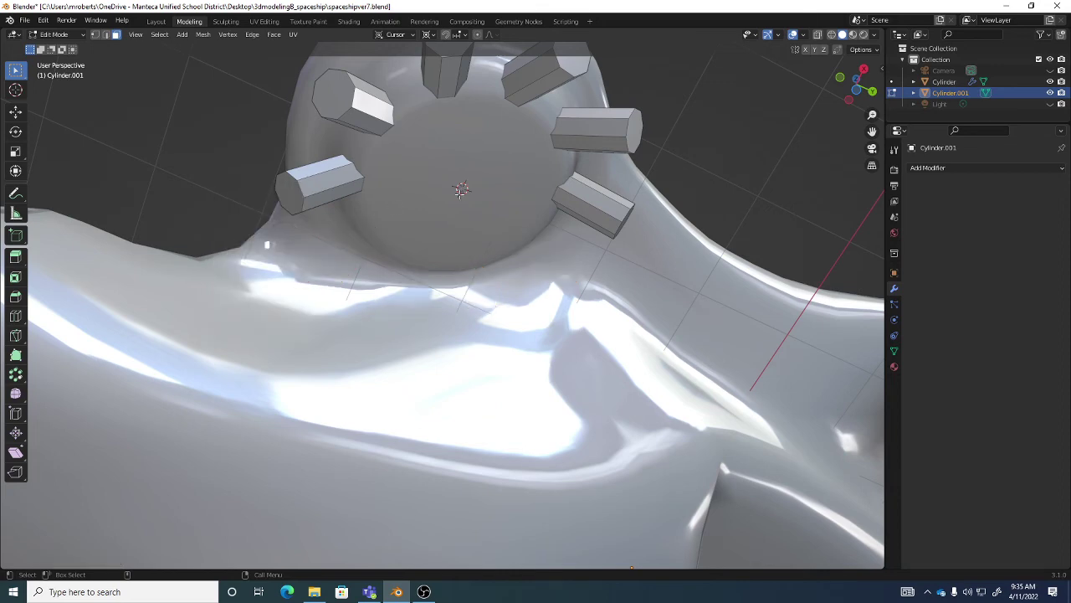
Return to Object Mode and add an X-axis Mirror modifier to the remaining cylinders, with its On Cage display enabled
middle_click_drag(460, 194, 517, 274)
scroll(517, 274, "up", 2)
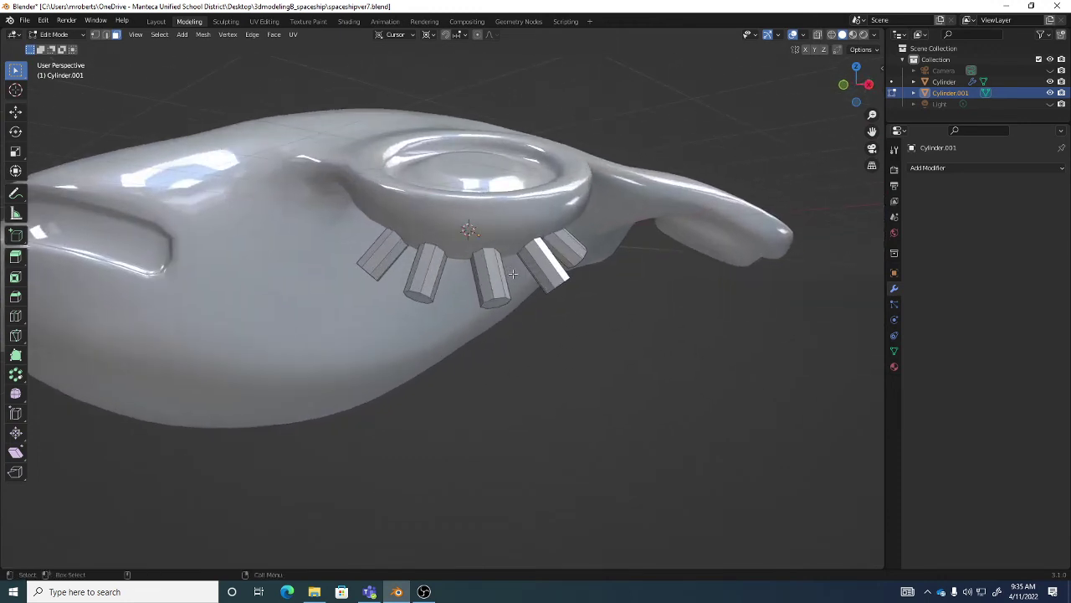
key("Tab")
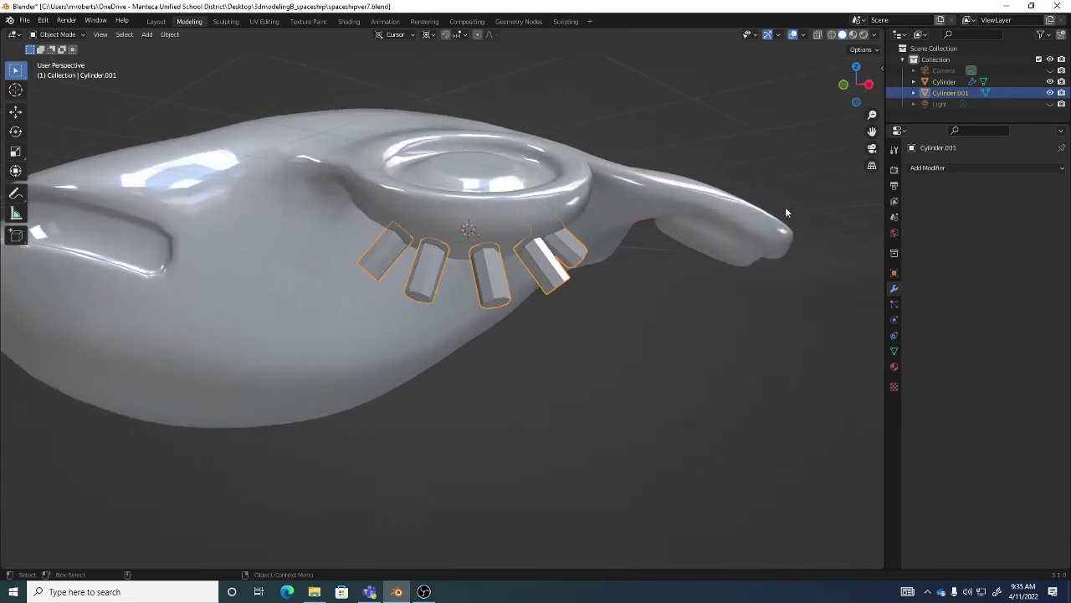
middle_click_drag(781, 205, 663, 263)
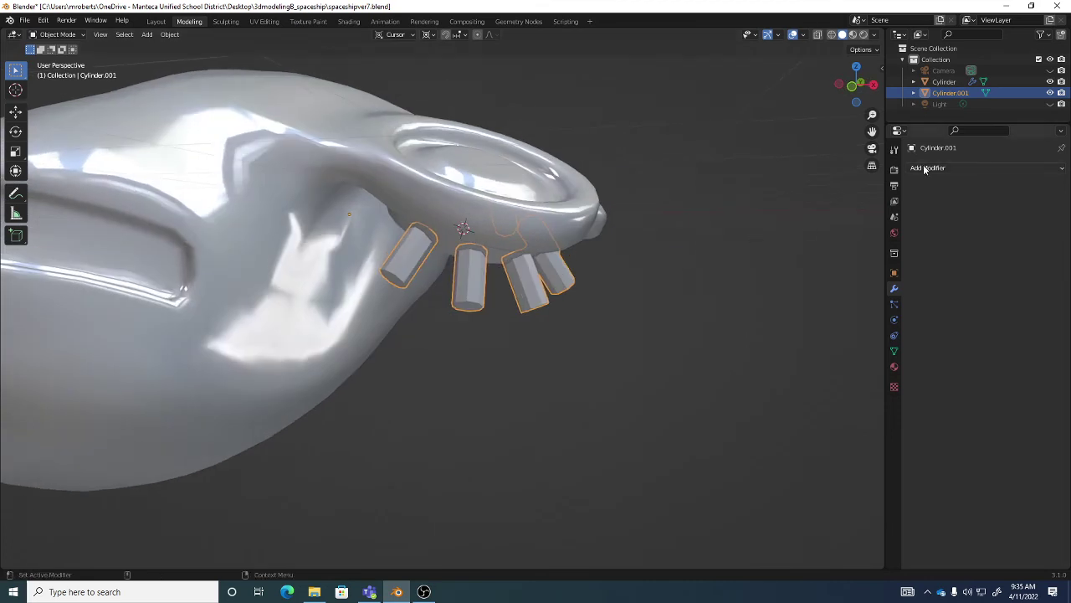
left_click(925, 170)
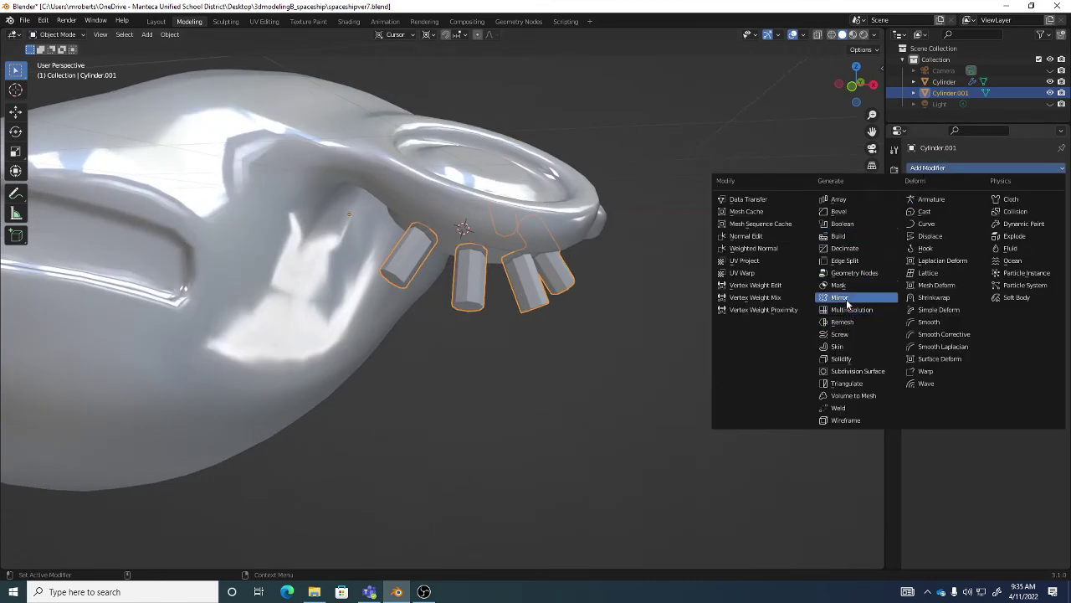
left_click(841, 297)
middle_click_drag(847, 298, 612, 312)
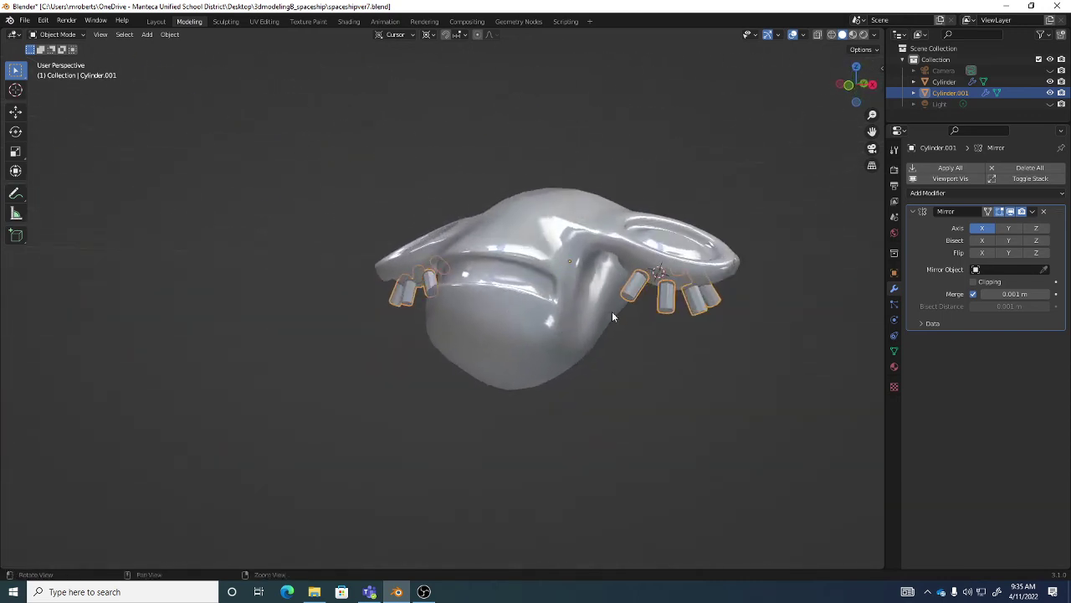
left_click(987, 212)
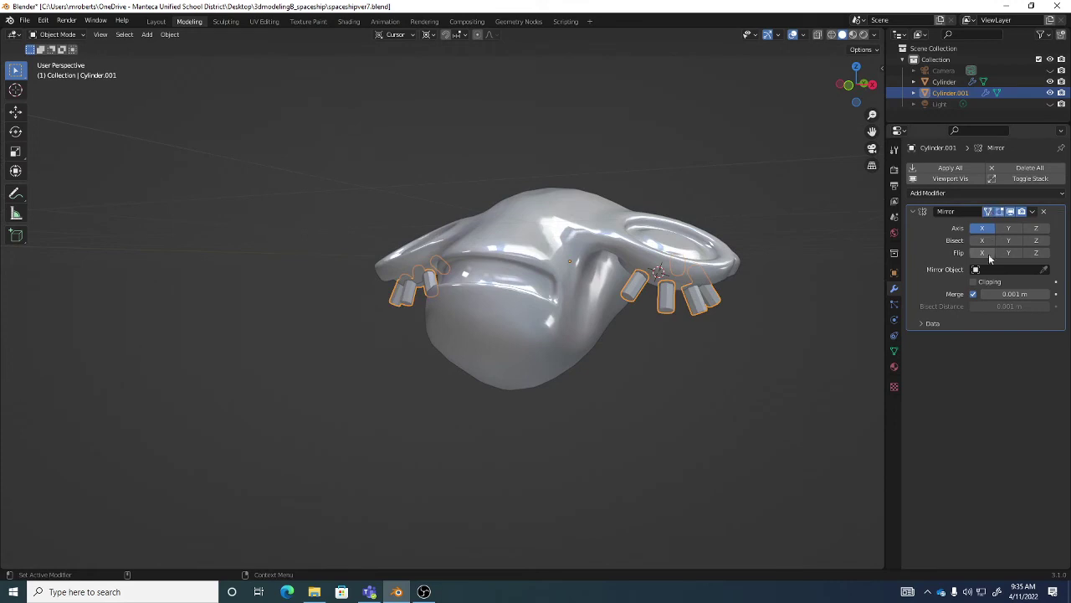
middle_click_drag(795, 280, 519, 289)
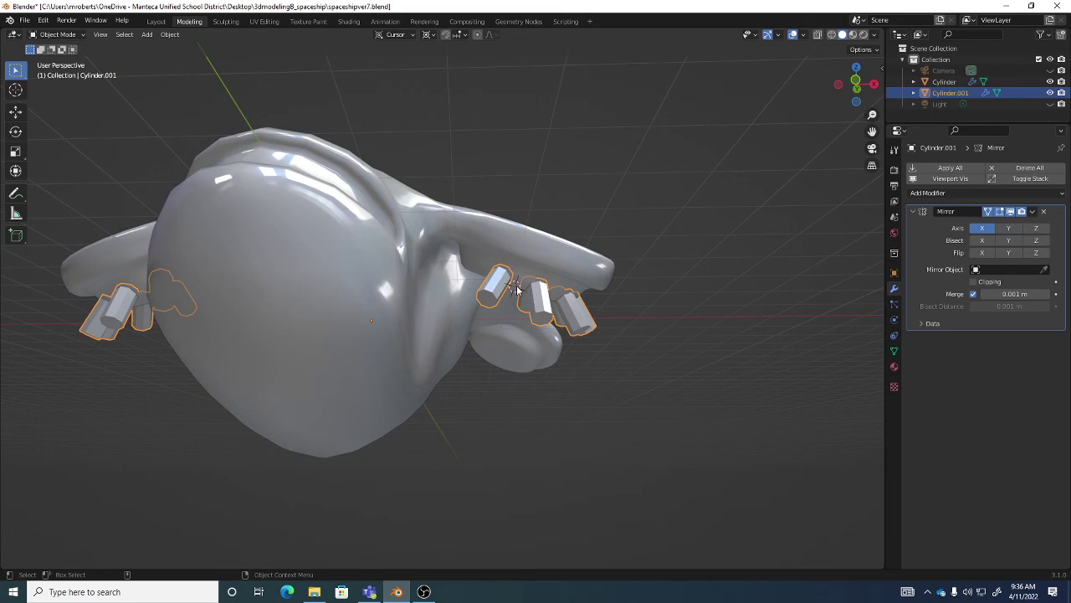
Set the transform orientation to Global and the transform pivot point to Median Point
left_click(400, 37)
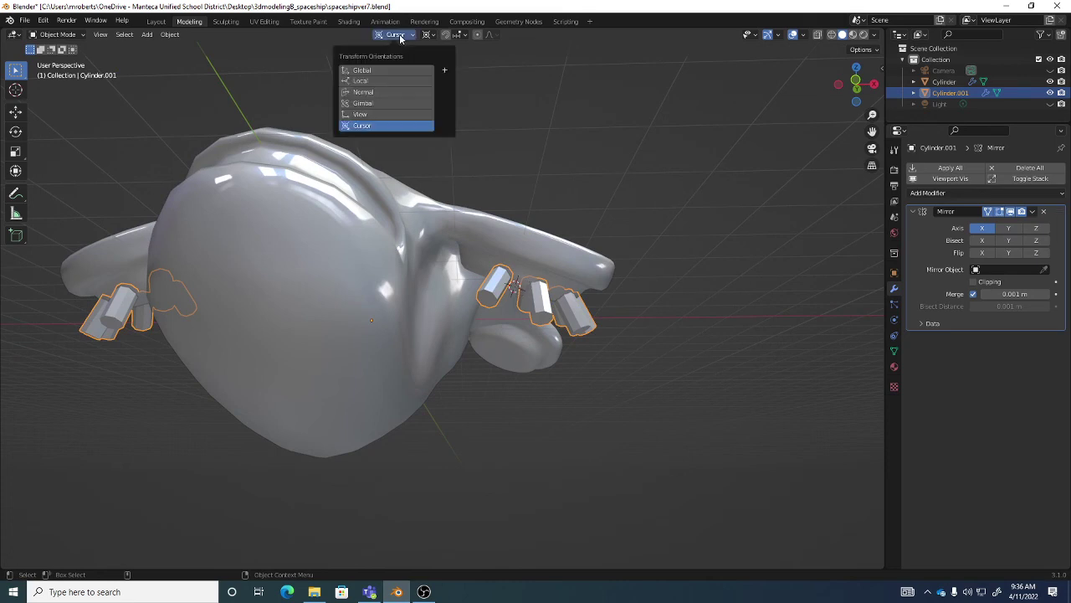
left_click(388, 68)
left_click(428, 35)
left_click(428, 34)
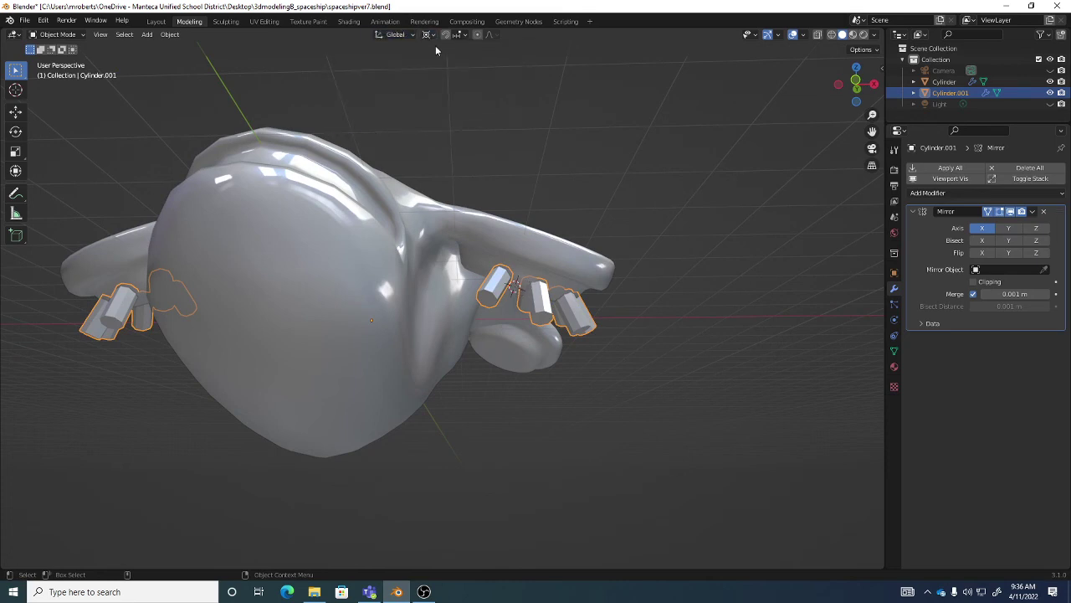
left_click(427, 34)
left_click(455, 84)
left_click(401, 37)
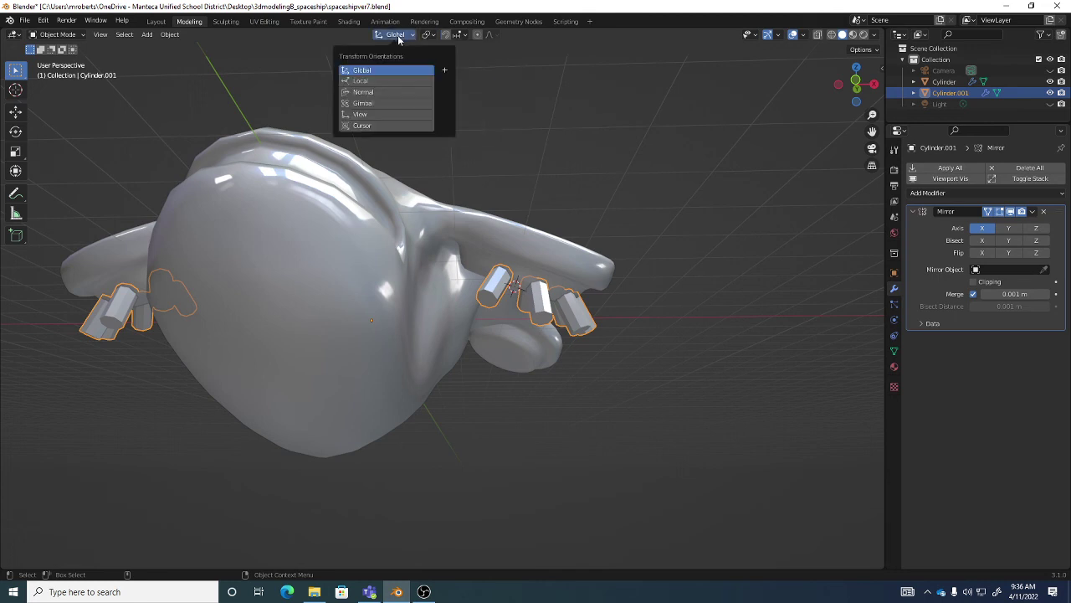
left_click(389, 68)
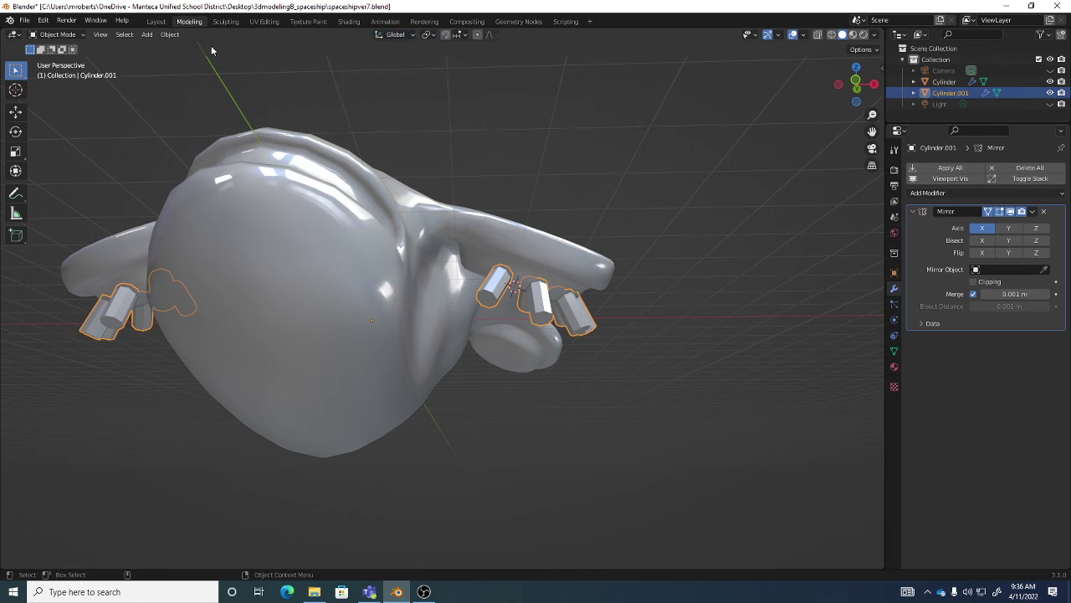
Snap the 3D cursor to the world origin
left_click(146, 34)
mouse_move(135, 36)
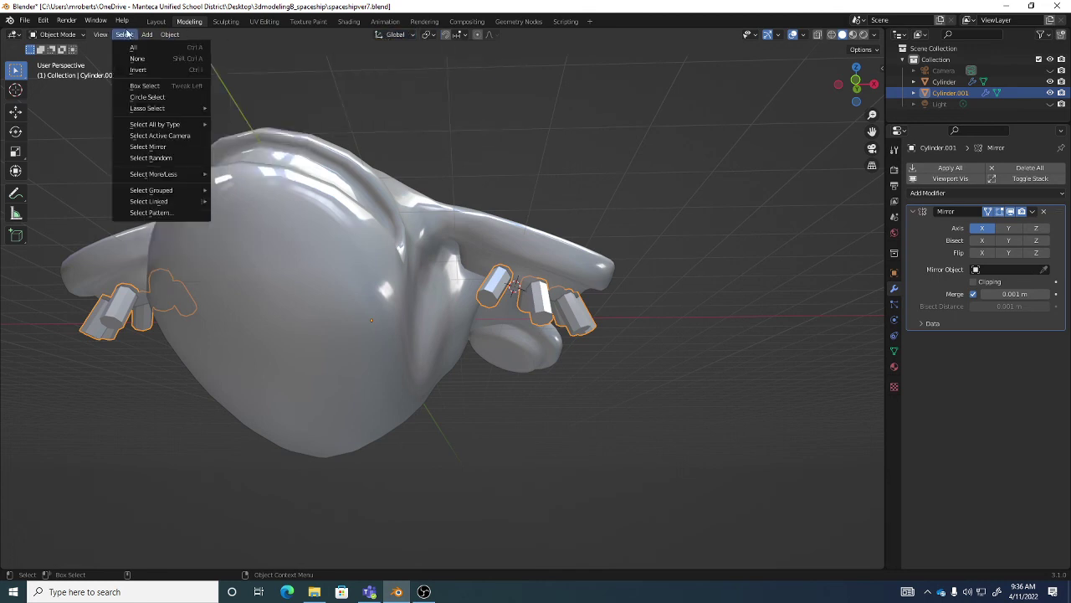
mouse_move(174, 35)
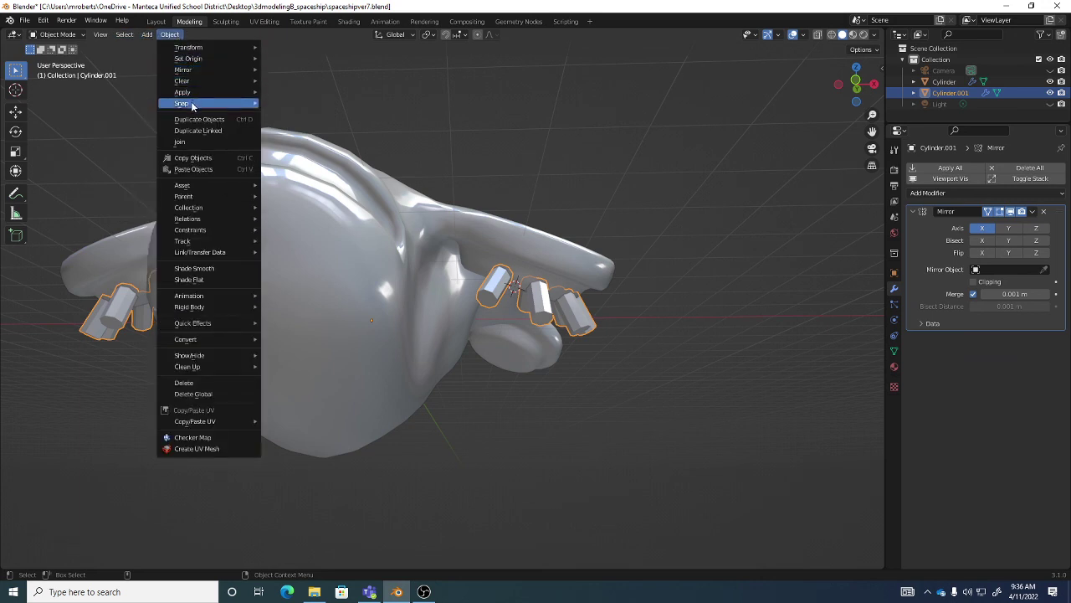
mouse_move(192, 104)
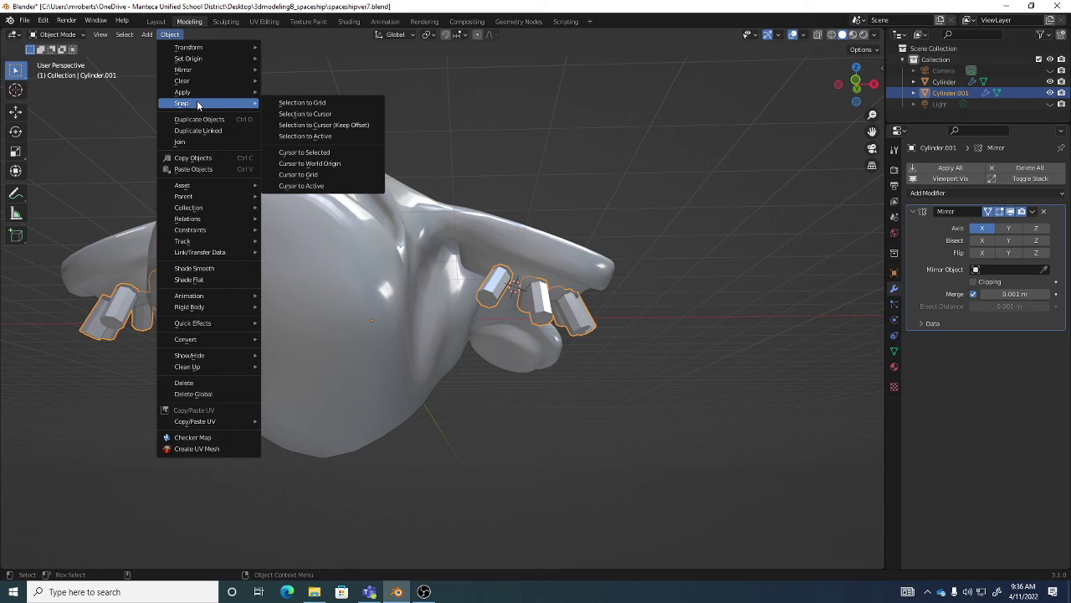
left_click(318, 164)
middle_click_drag(318, 164, 505, 289)
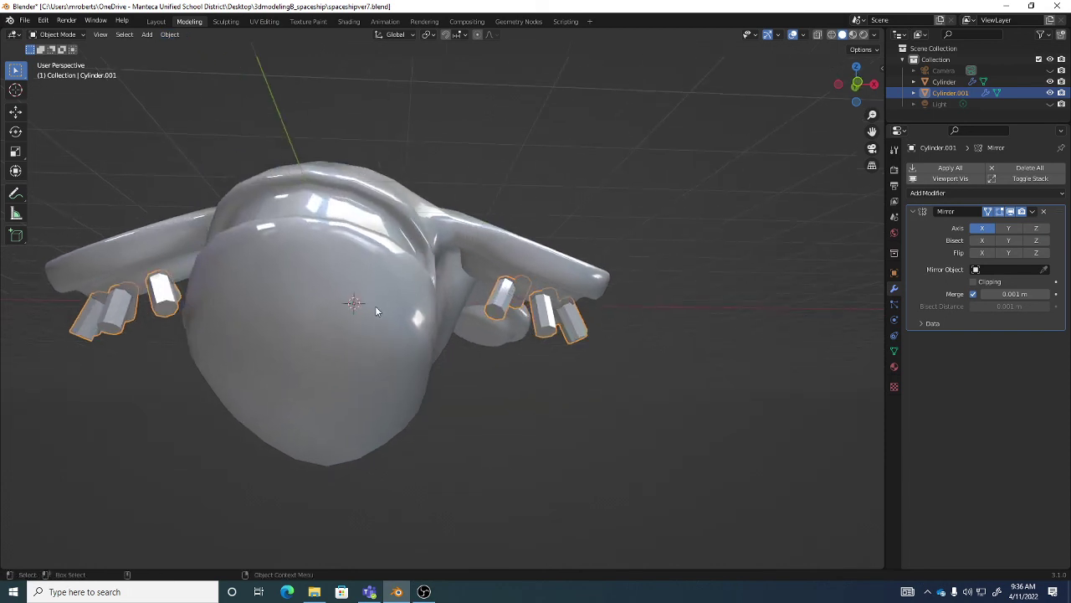
Save the spaceship file spaceshipver7.blend
middle_click_drag(356, 303, 454, 379)
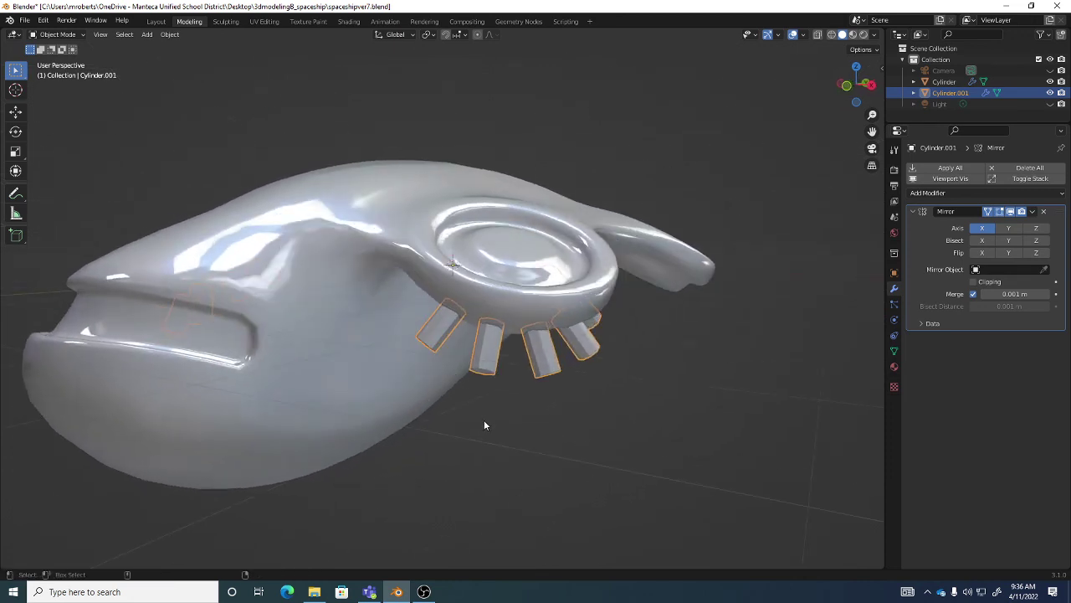
key("ctrl+s")
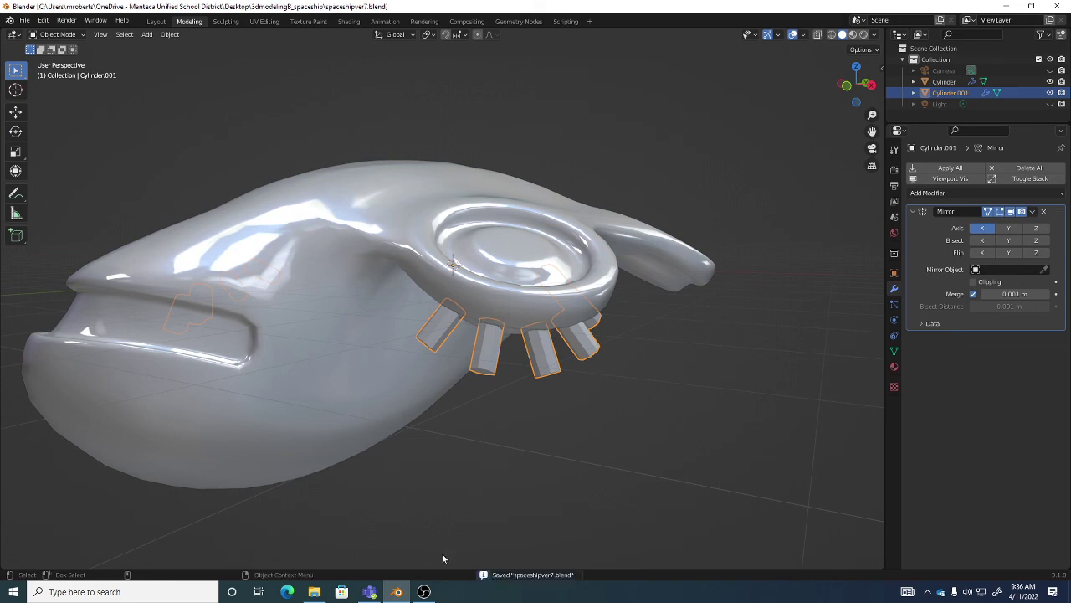
left_click(424, 592)
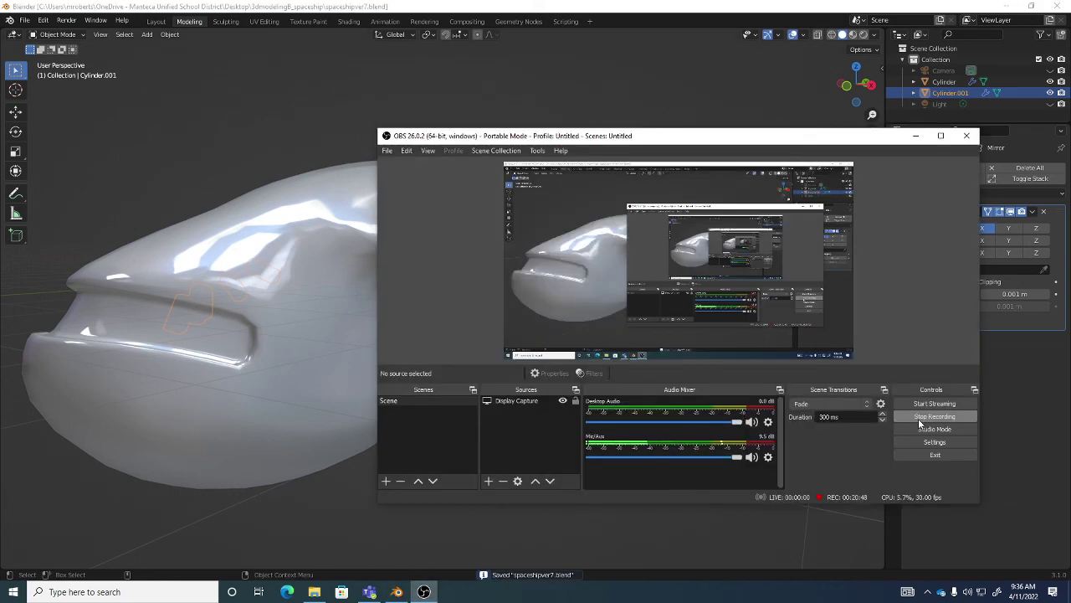